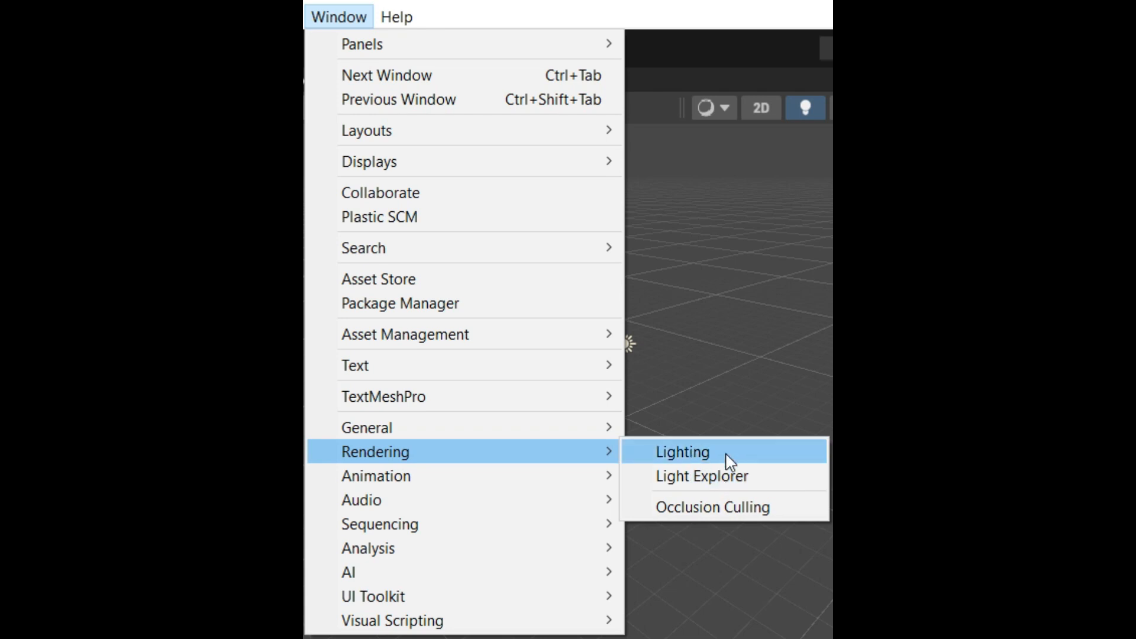
Step: Set the scene's skybox material to Default-Skybox in the environment lighting settings and return it to None
click(728, 459)
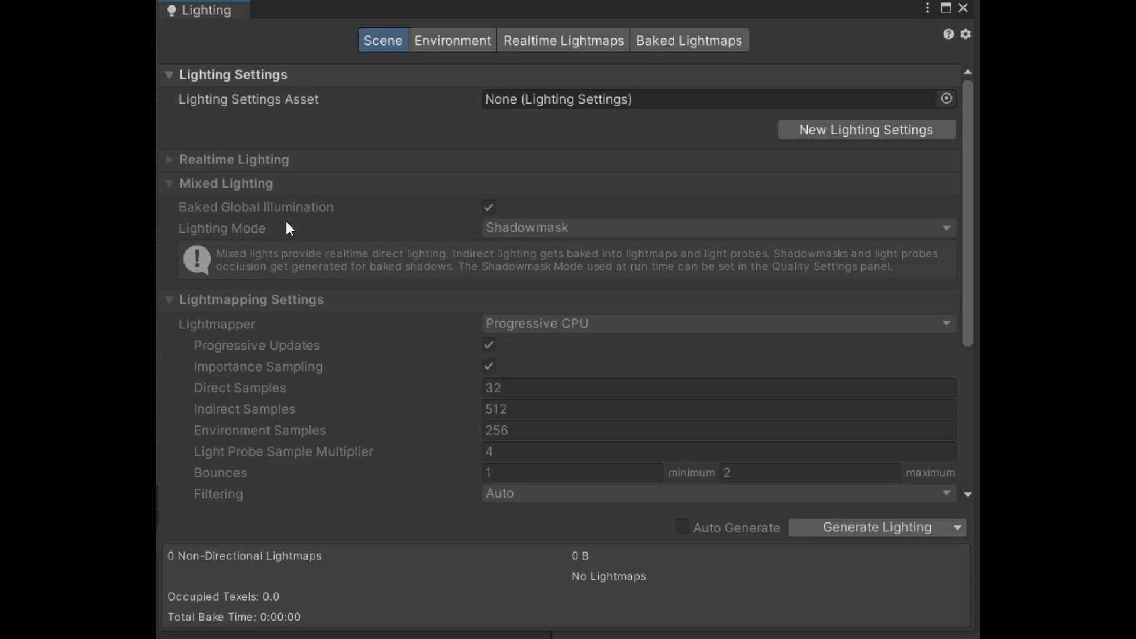
click(447, 39)
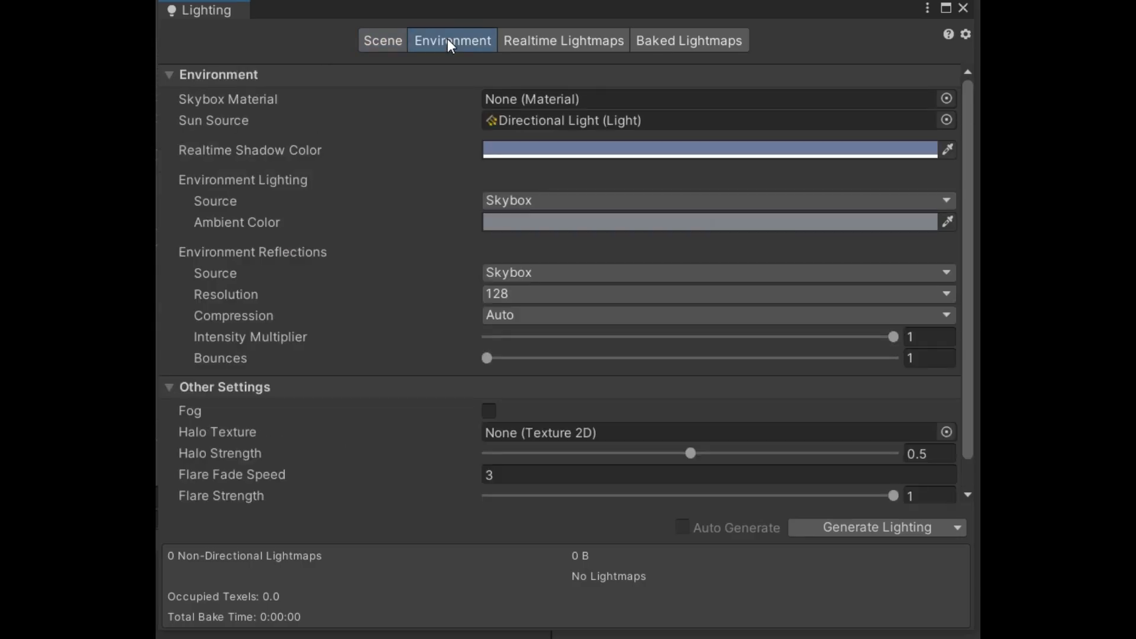
click(946, 99)
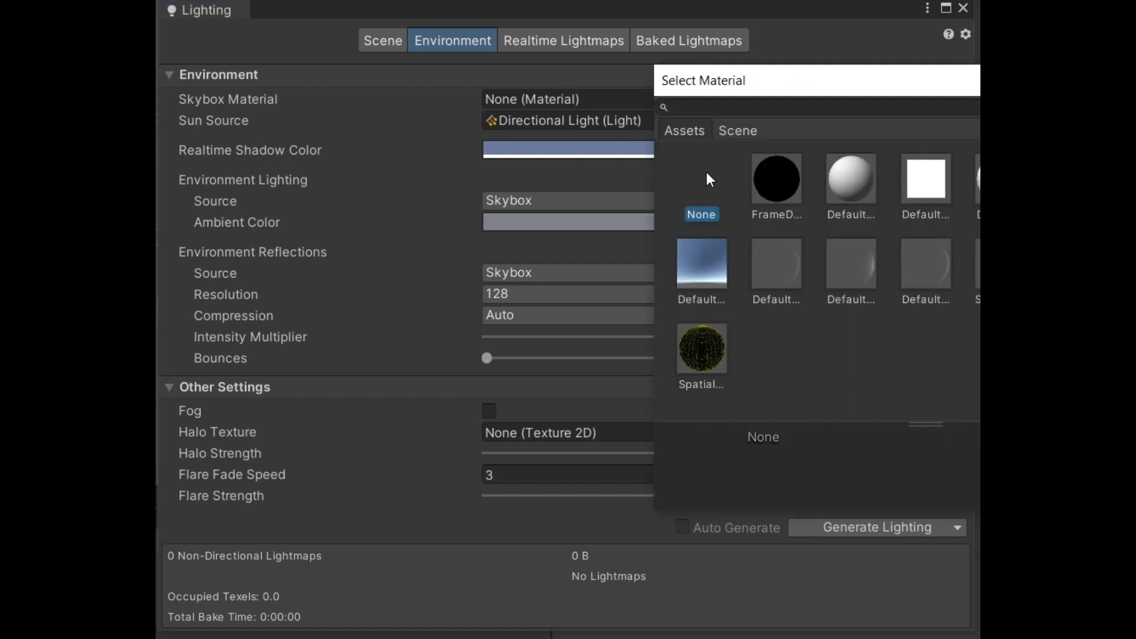
click(694, 271)
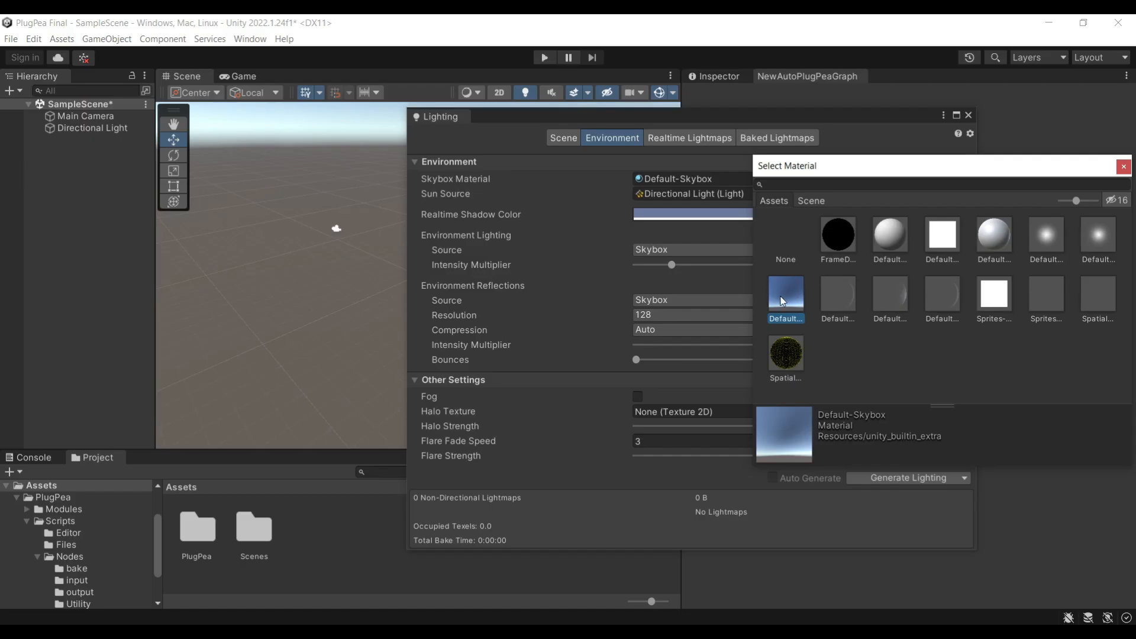
click(779, 240)
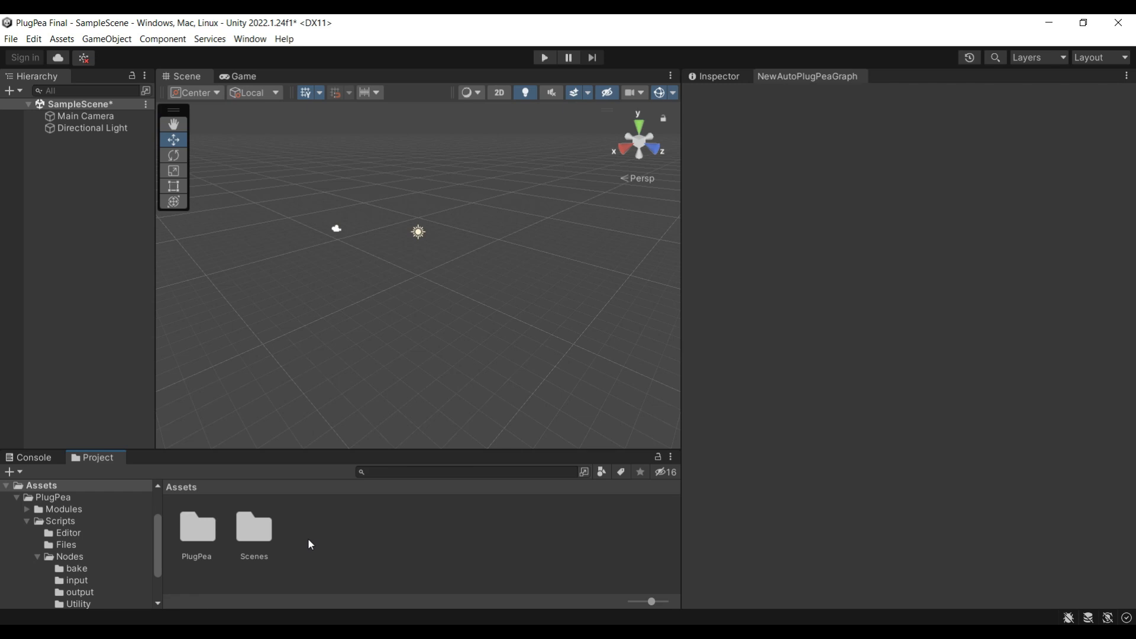
Step: Show the project's Assets folder in the file explorer
right_click(327, 337)
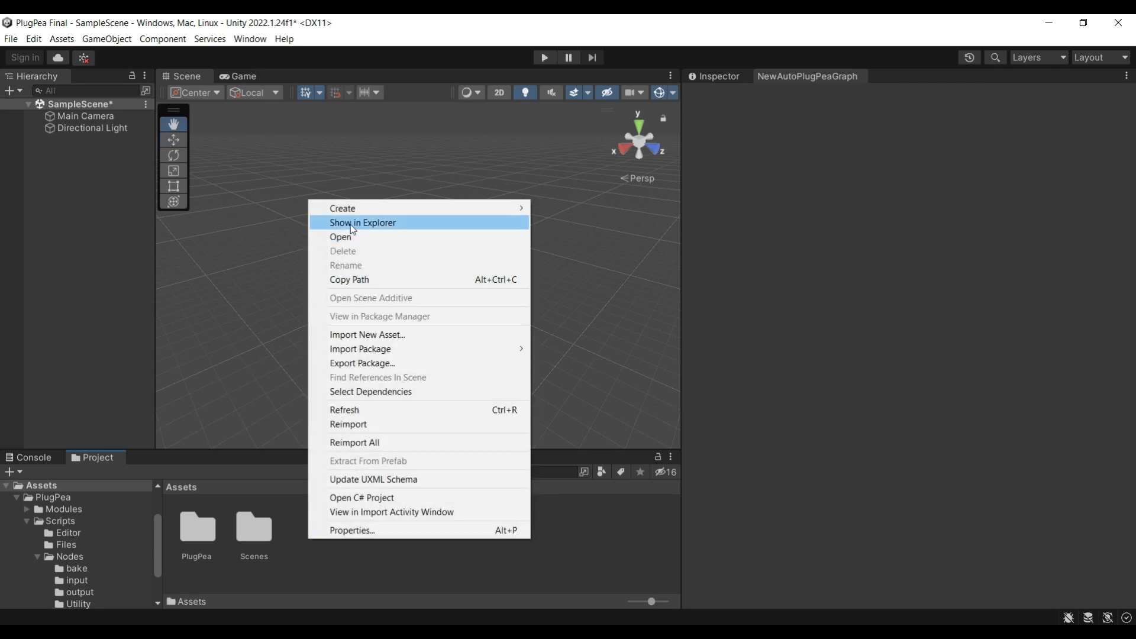
click(379, 228)
double_click(613, 357)
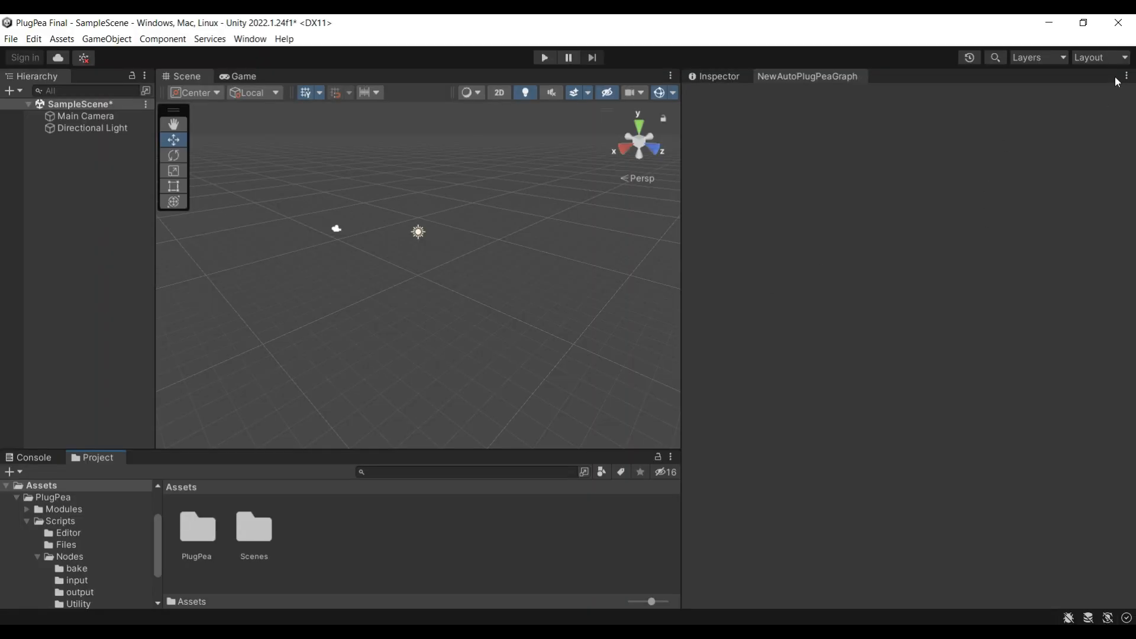
Step: Load the editor window layout from the file layout.wlt
click(1122, 60)
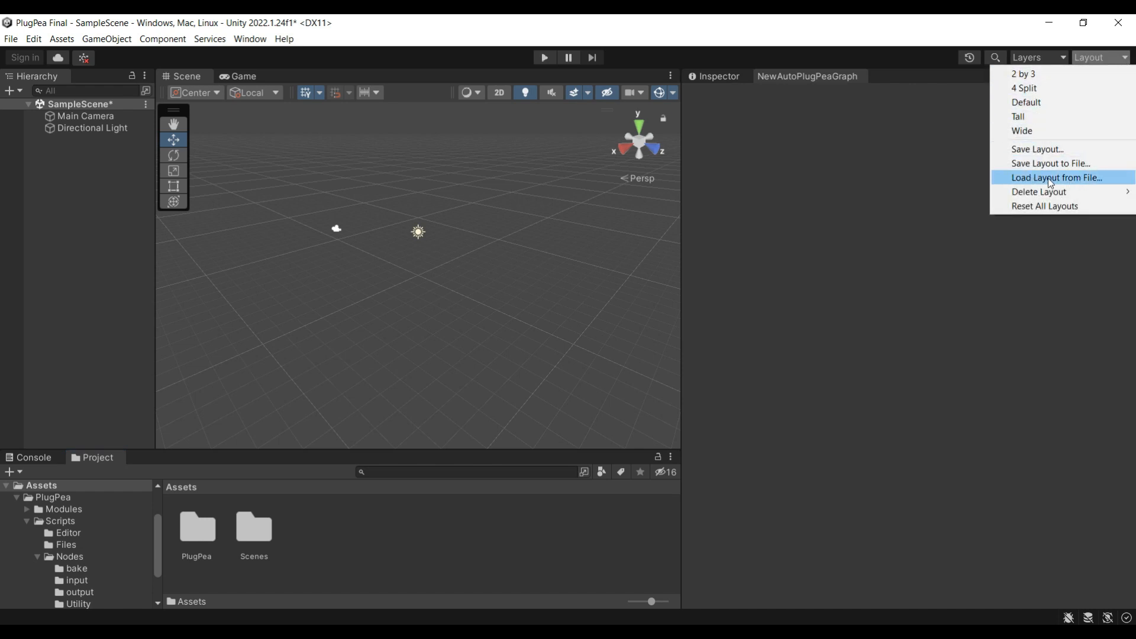
click(1051, 184)
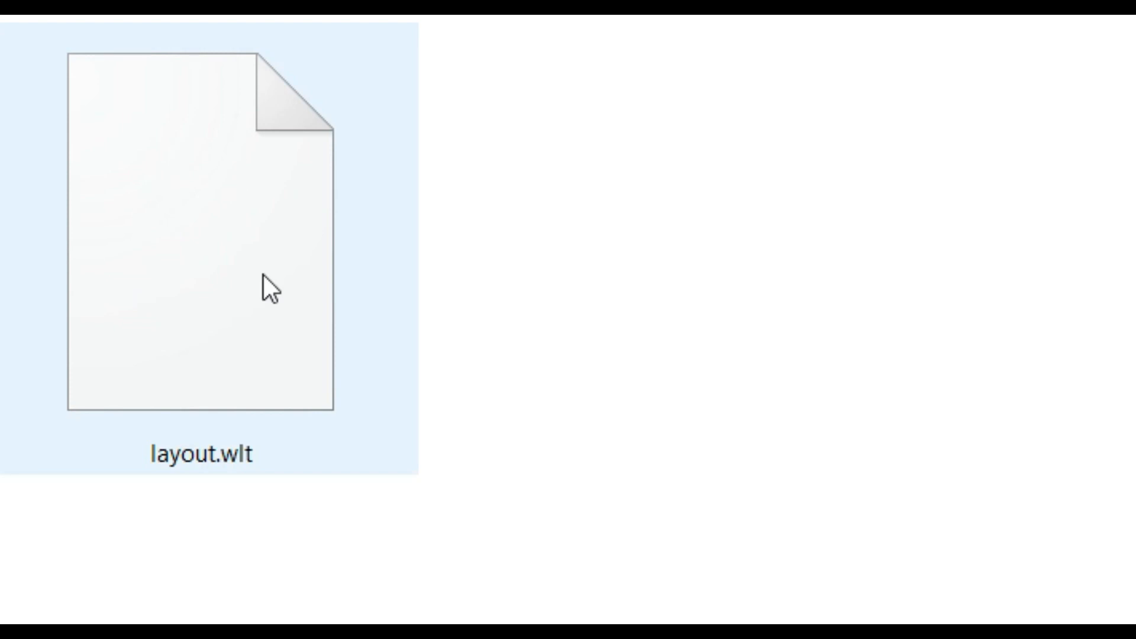
double_click(200, 275)
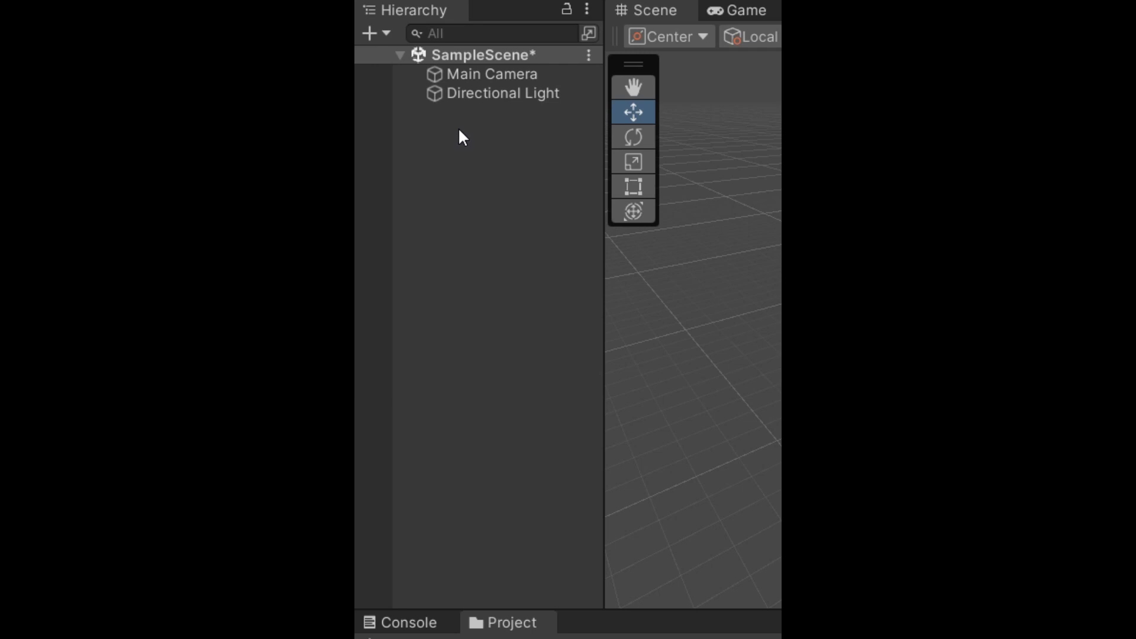
Step: Create a PlugPea GameObject in SampleScene and show its properties in the Inspector
right_click(461, 135)
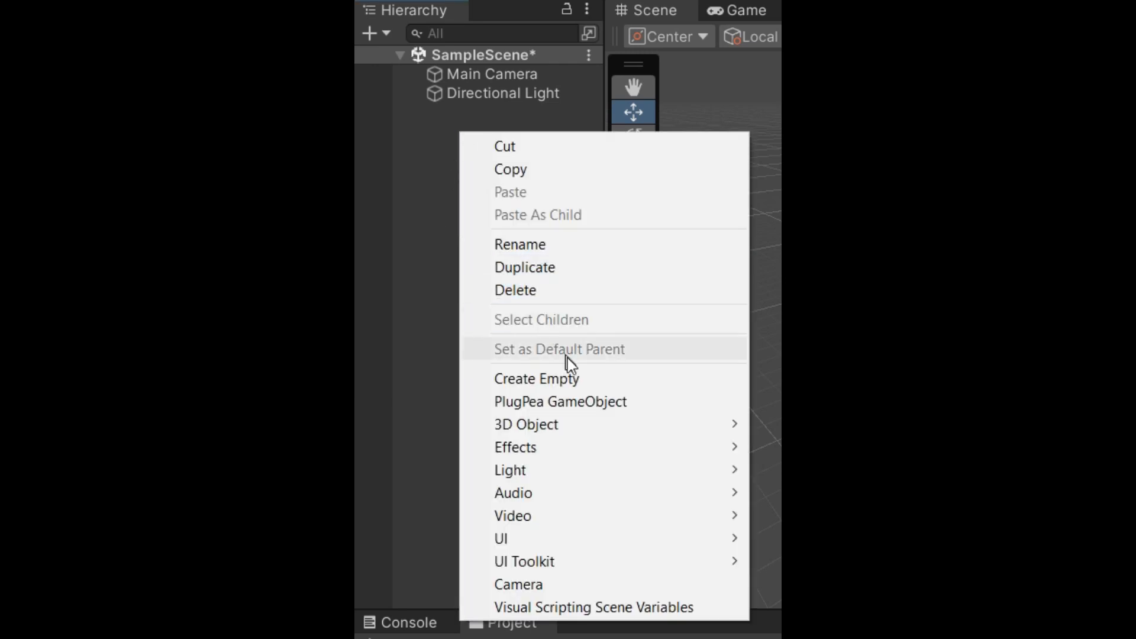
click(605, 407)
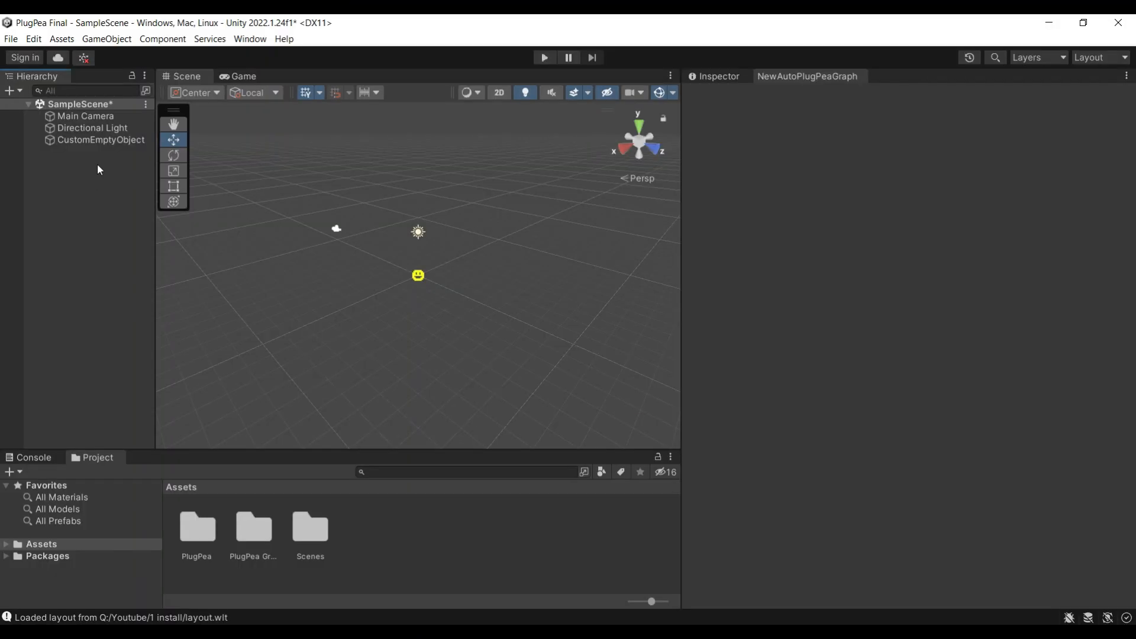
click(102, 141)
click(704, 76)
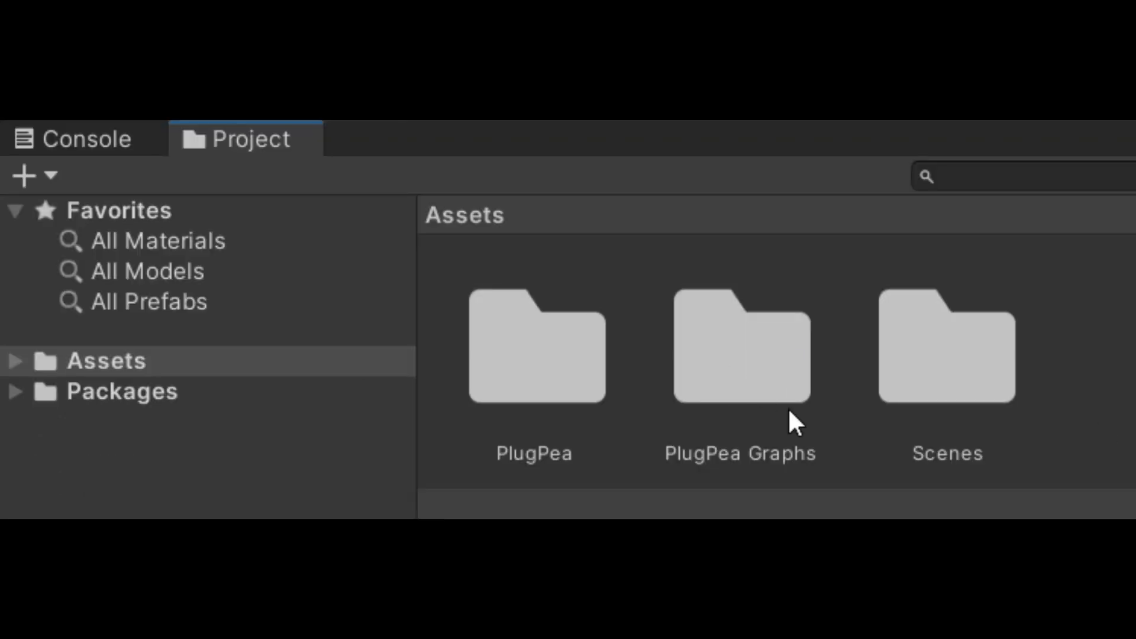
Step: Rename the graph asset in the PlugPea Graphs folder as test
double_click(737, 375)
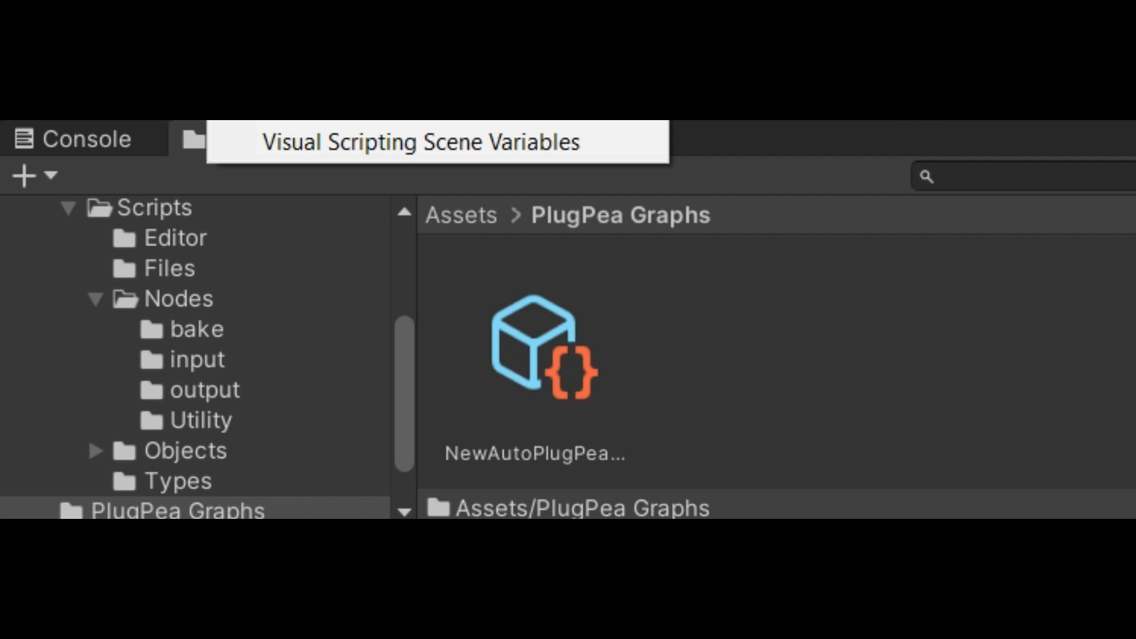
click(522, 457)
click(514, 453)
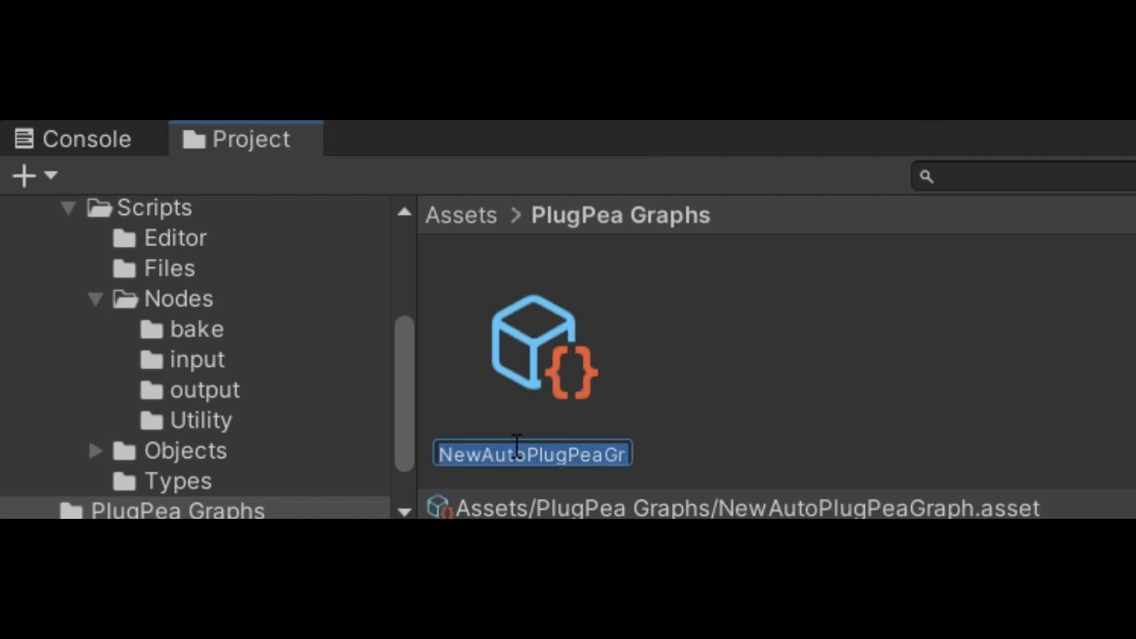
text(test)
key(Return)
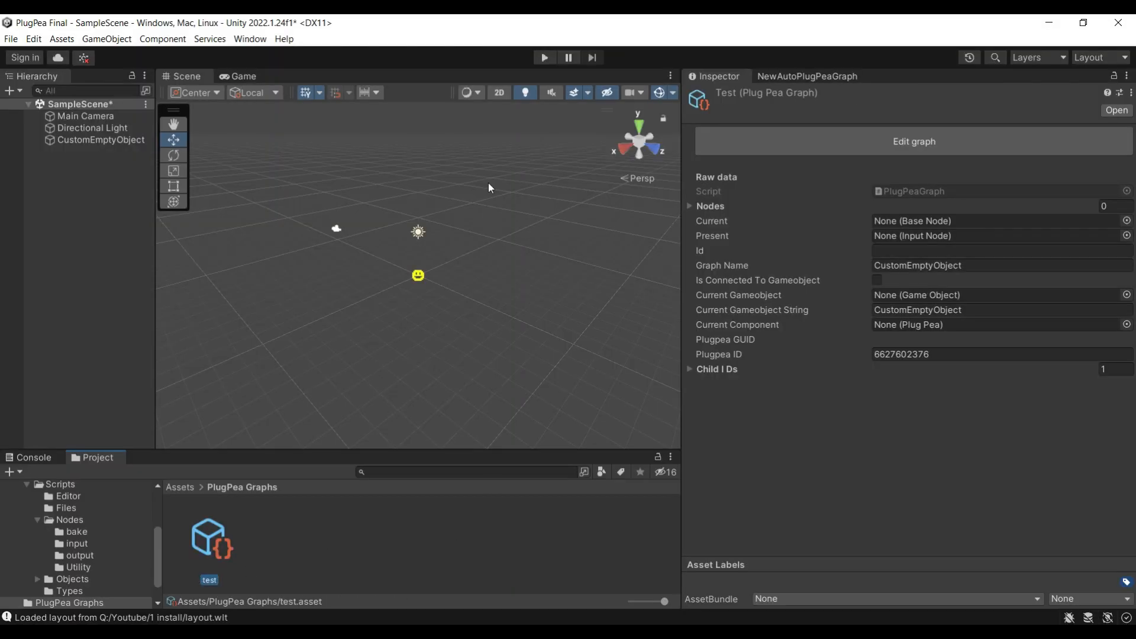
Step: Select CustomEmptyObject and open the test graph assigned to its Plug Pea component
click(124, 139)
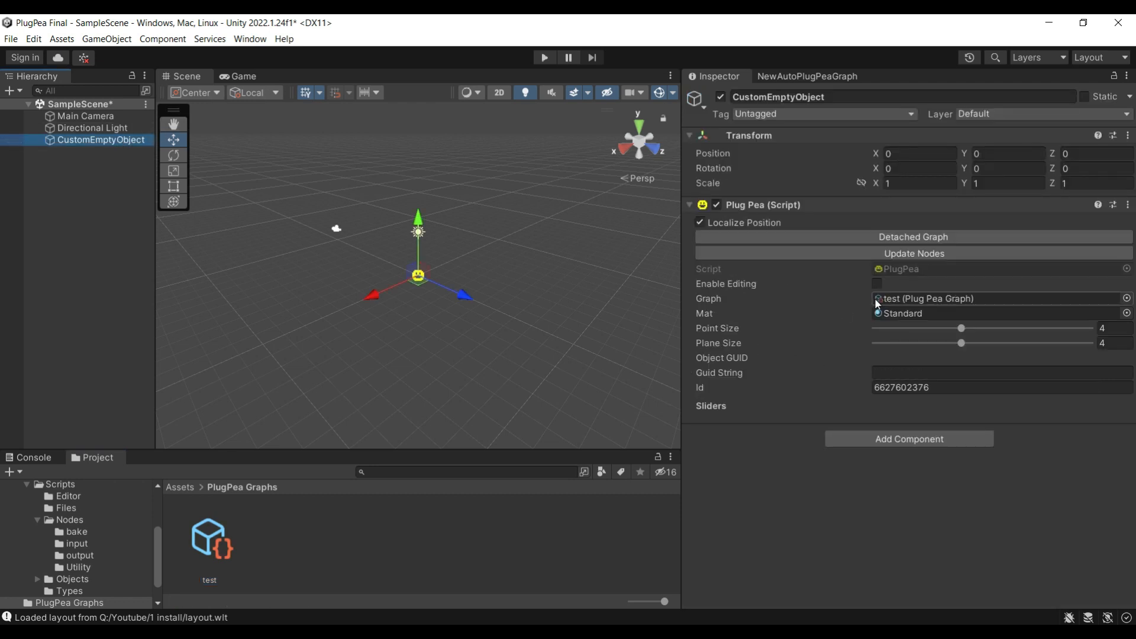
click(876, 384)
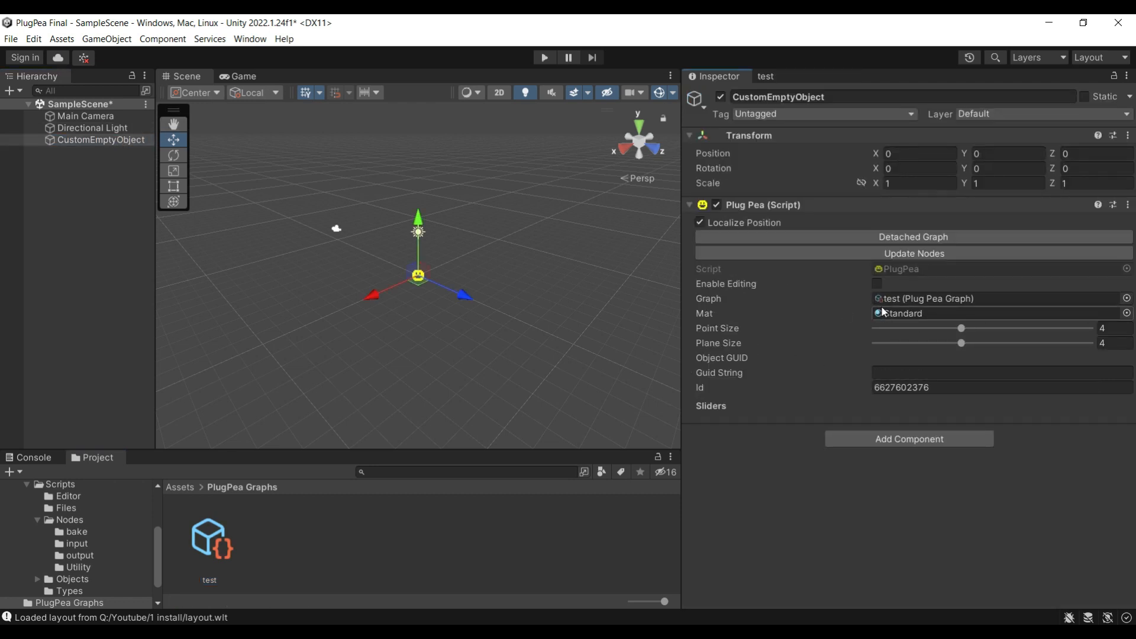
double_click(930, 302)
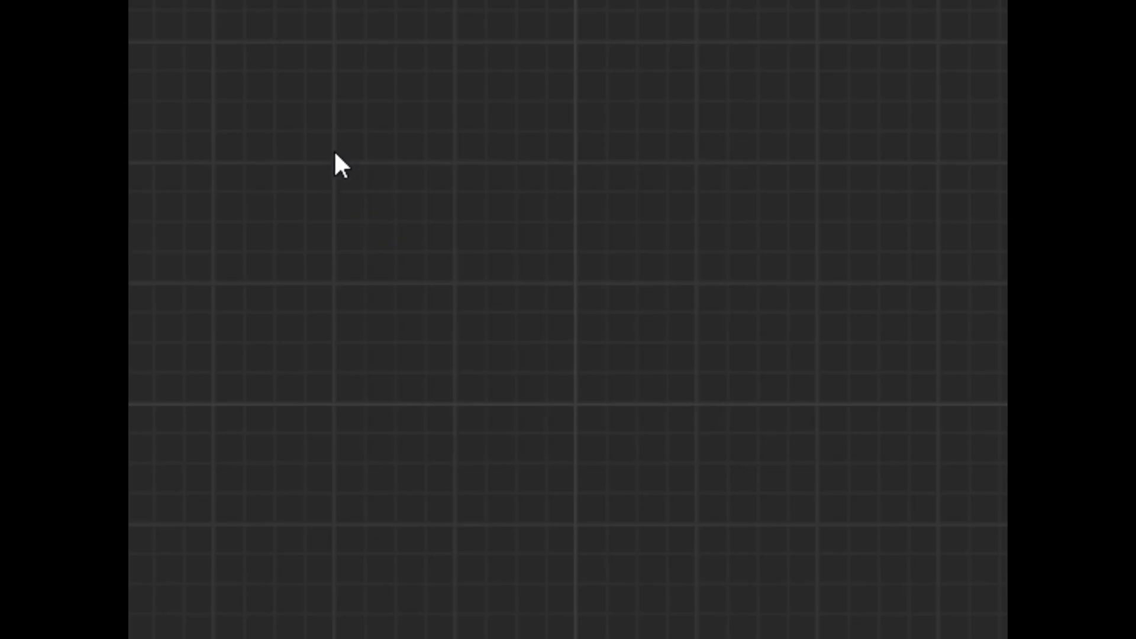
Step: Examine the node categories available for the graph, including PlugPea and Utility
right_click(345, 142)
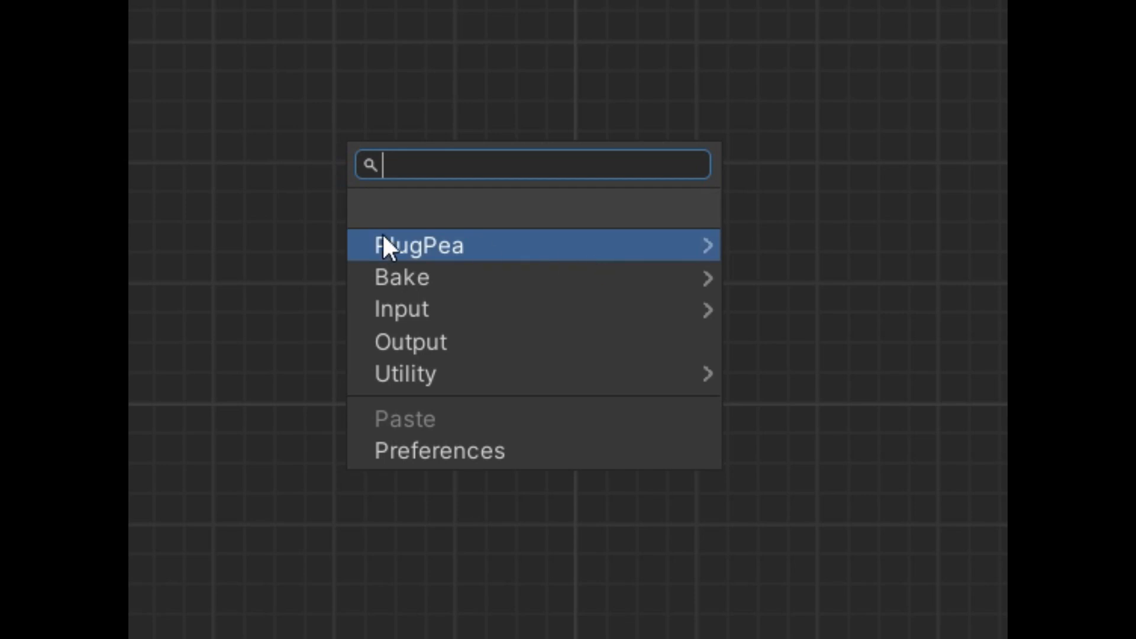
click(651, 243)
drag(707, 293, 397, 230)
click(358, 210)
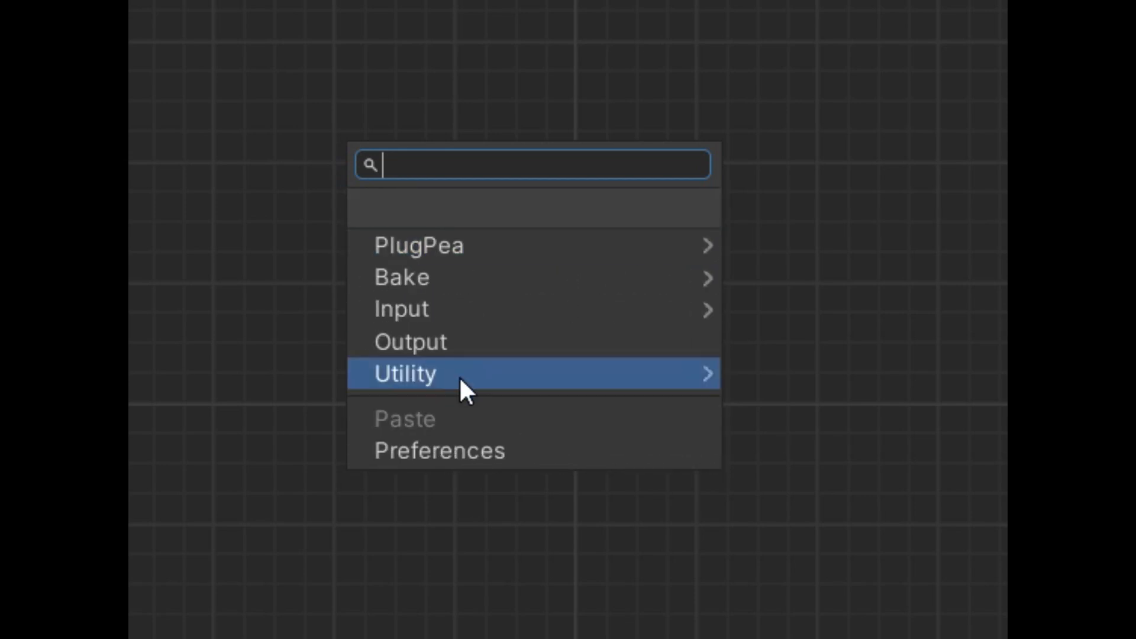
click(462, 374)
click(362, 210)
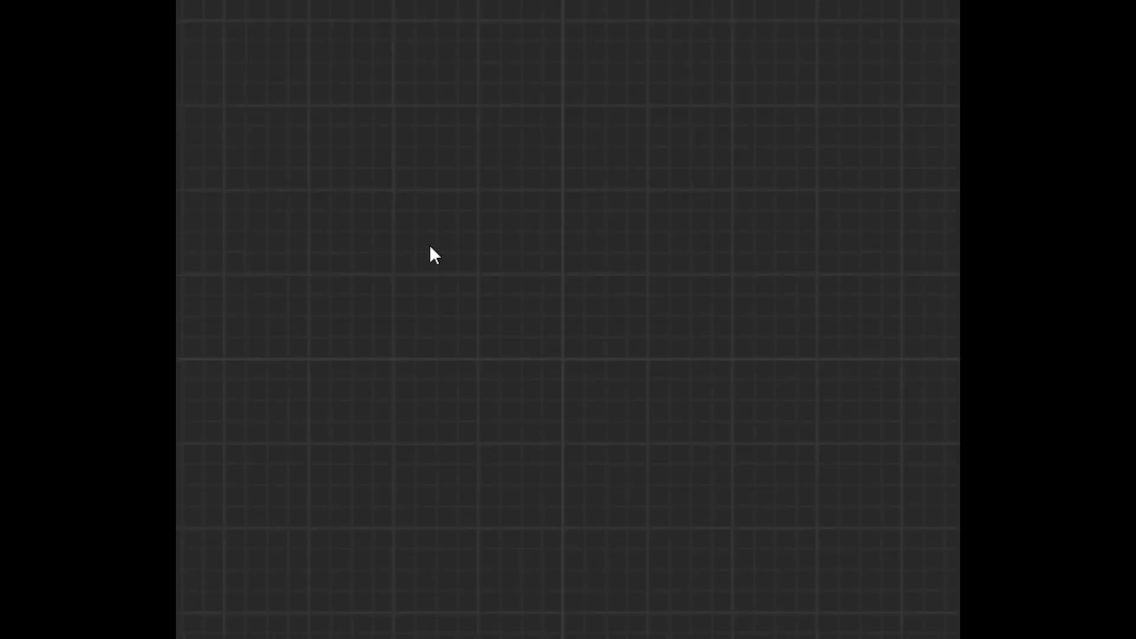
Step: Add a Slider node with the value 12.5 to the empty graph
click(430, 249)
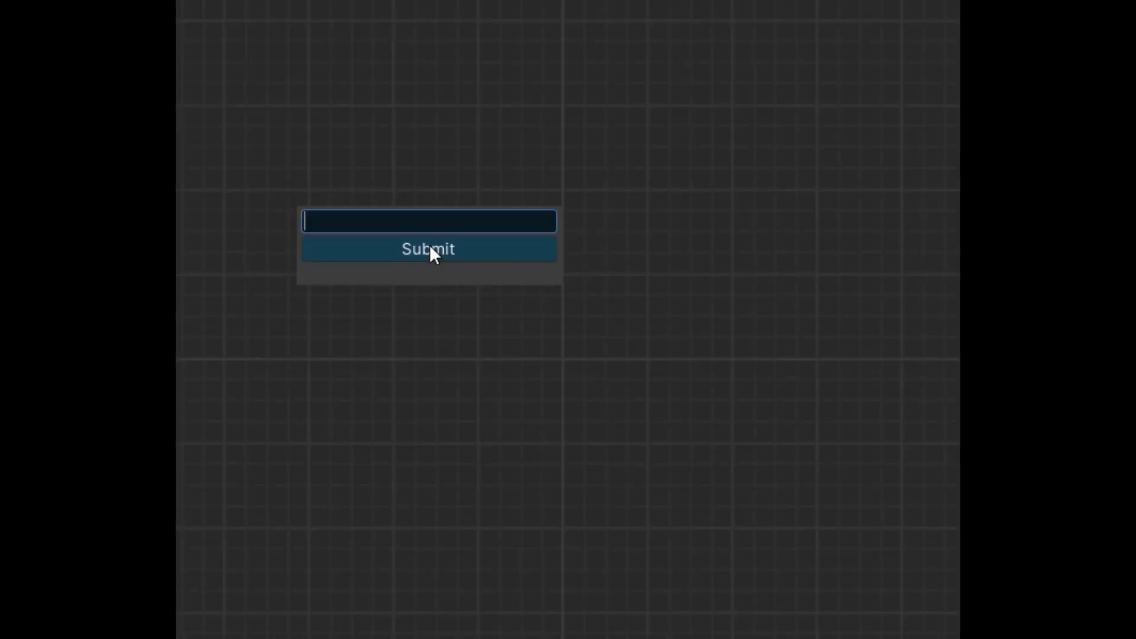
text(12.5)
click(430, 248)
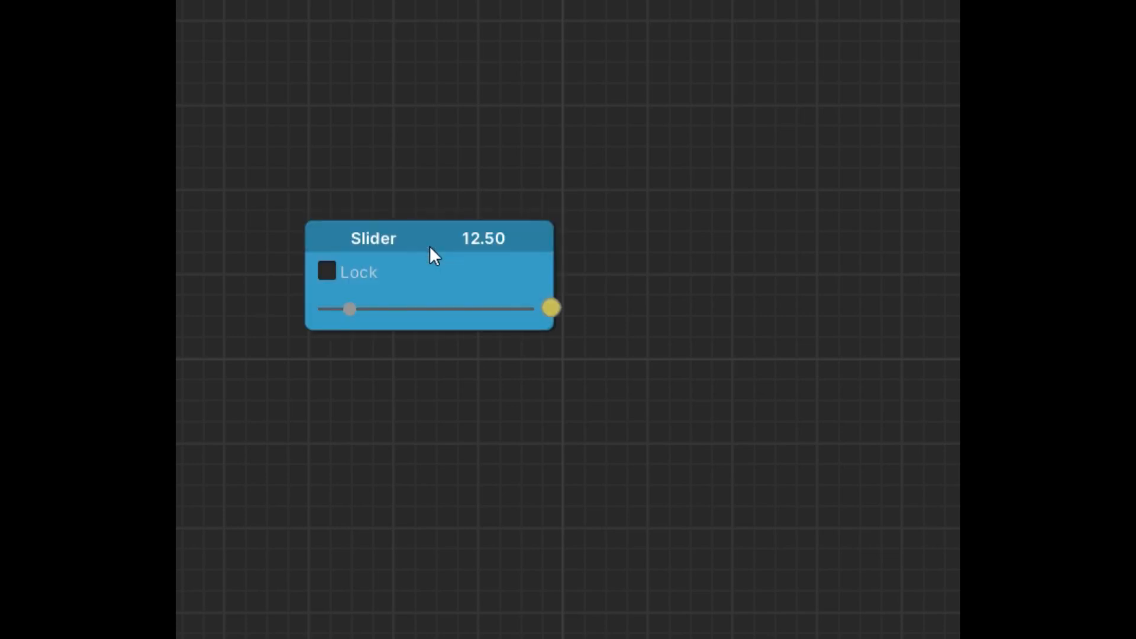
scroll(431, 254, up, 3)
drag(510, 289, 481, 258)
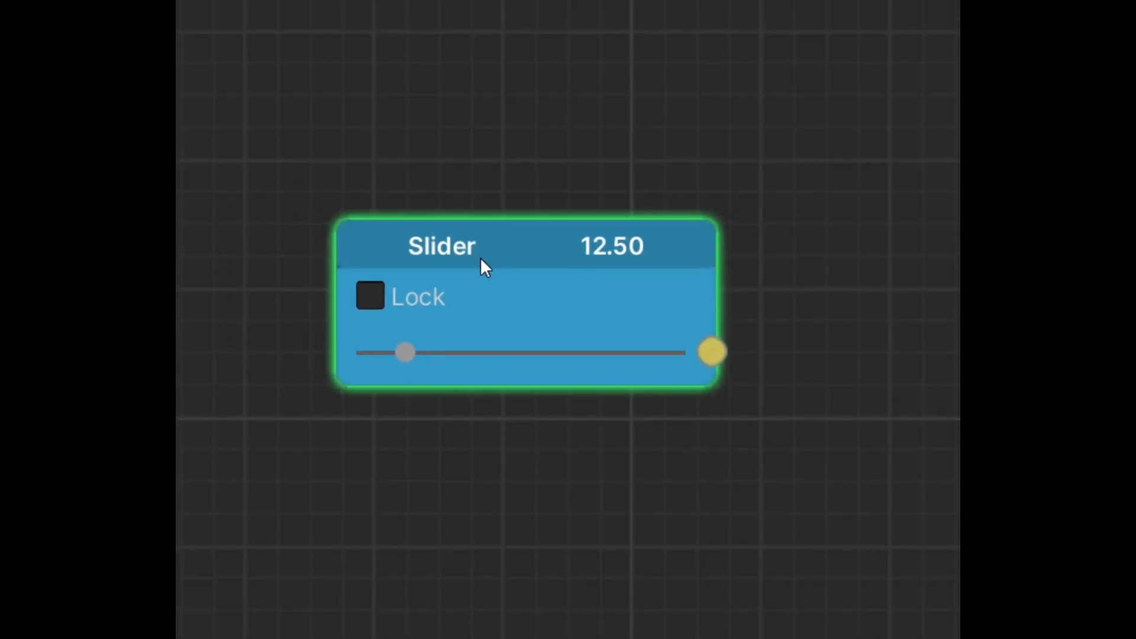
click(318, 219)
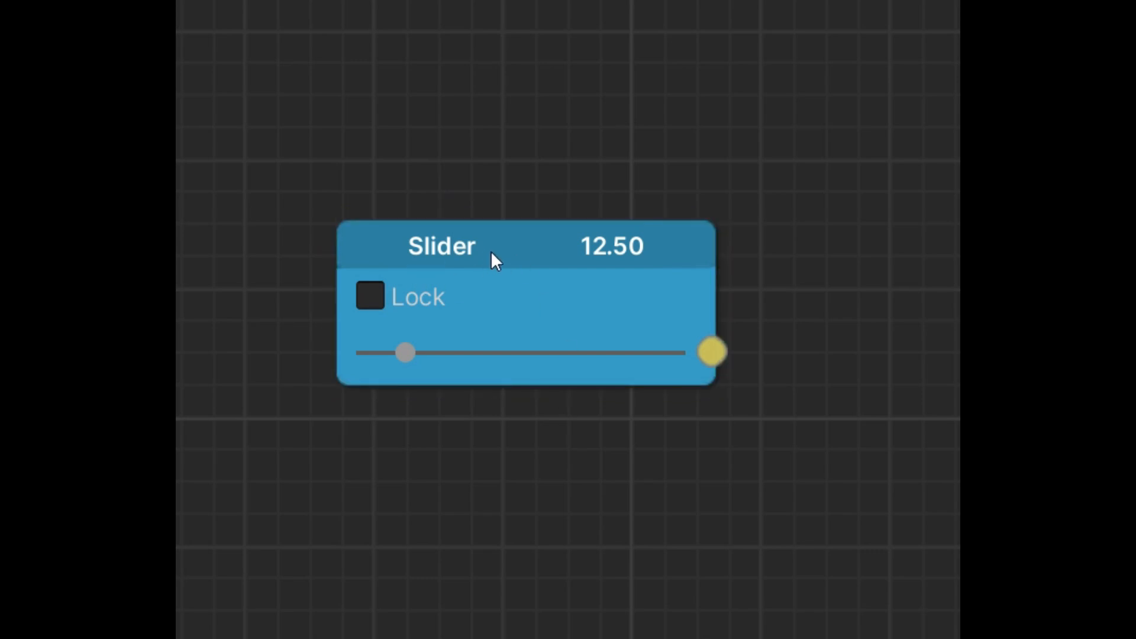
Step: Rename the Slider node as My Slider
right_click(514, 245)
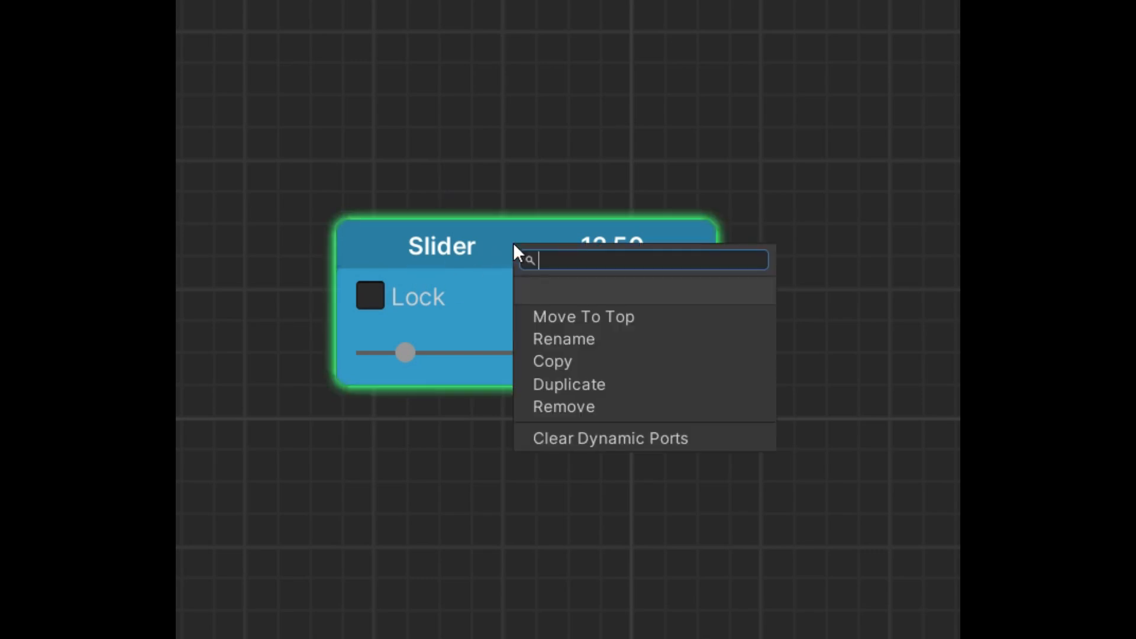
click(552, 340)
text(My Slider)
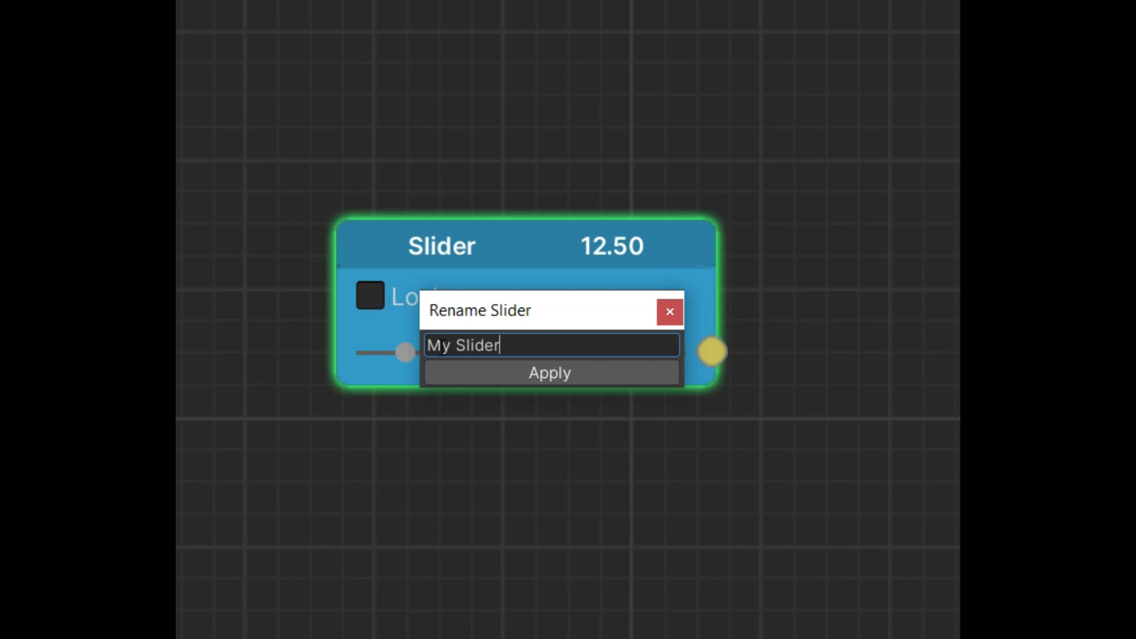
click(559, 378)
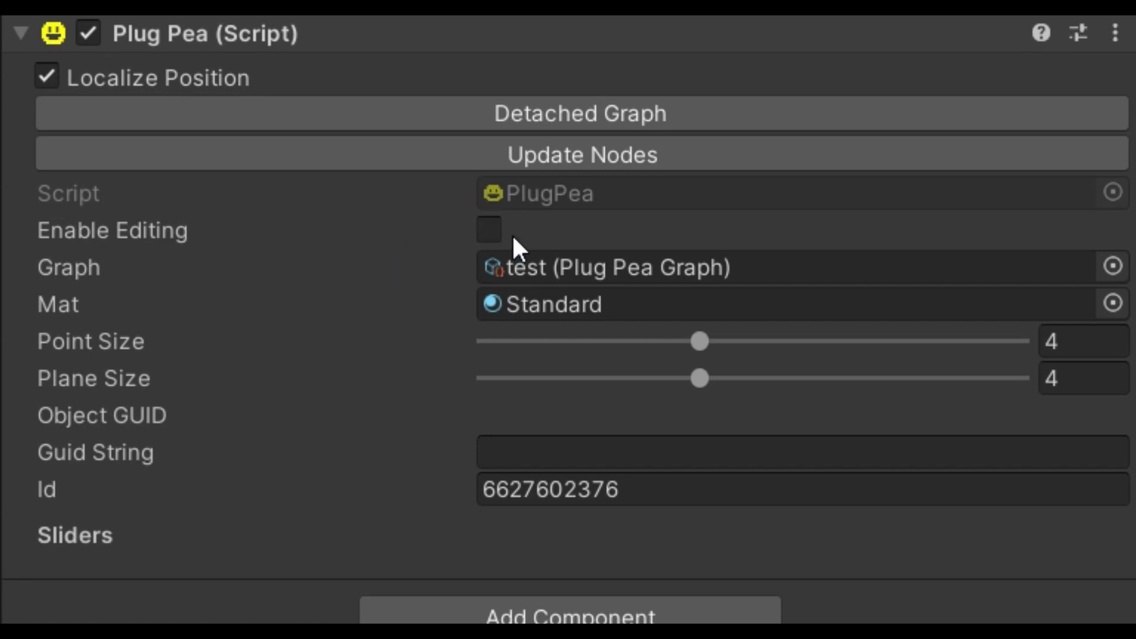
Step: Enable editing on the Plug Pea component and expand My Slider's range settings
click(490, 231)
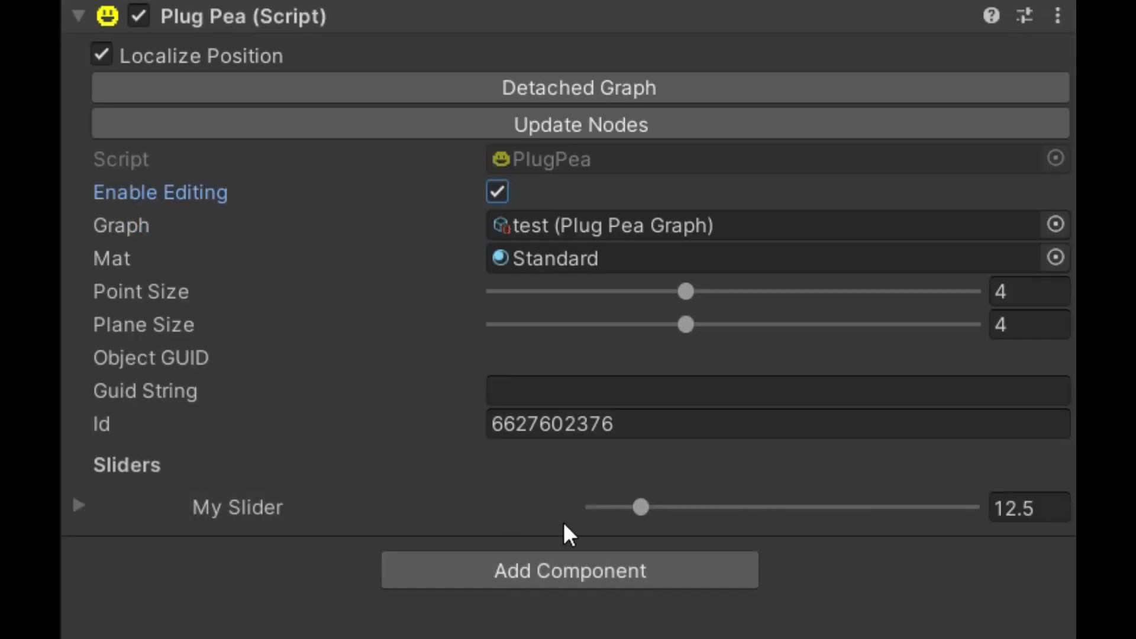
click(77, 506)
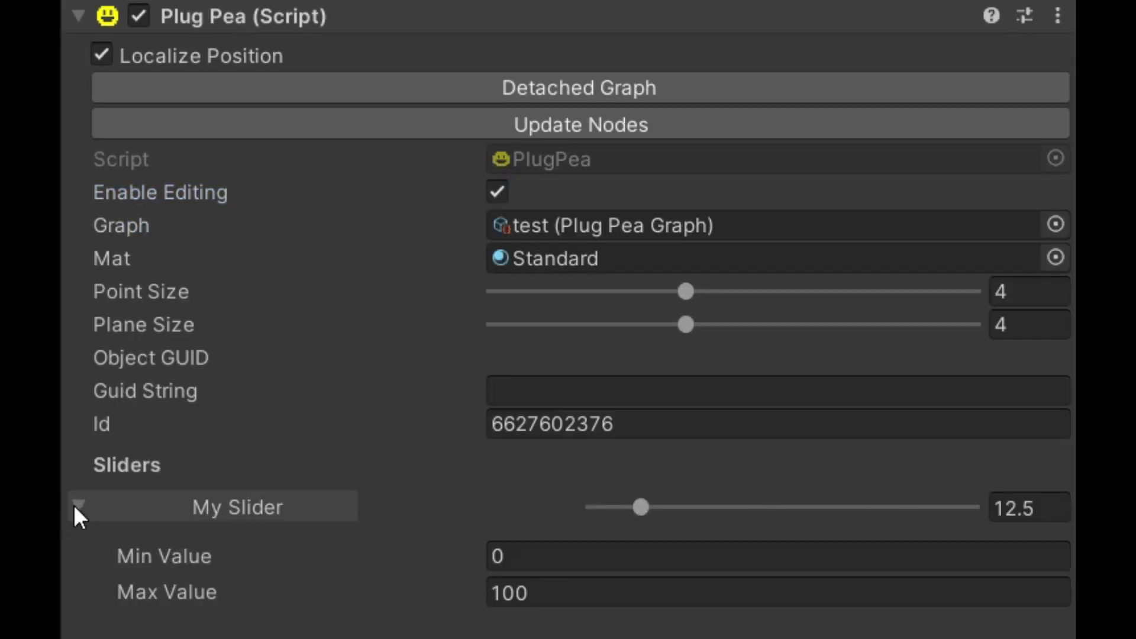
Step: Set My Slider's minimum to -10 and maximum to 10, and move its value to about -2.44
click(509, 554)
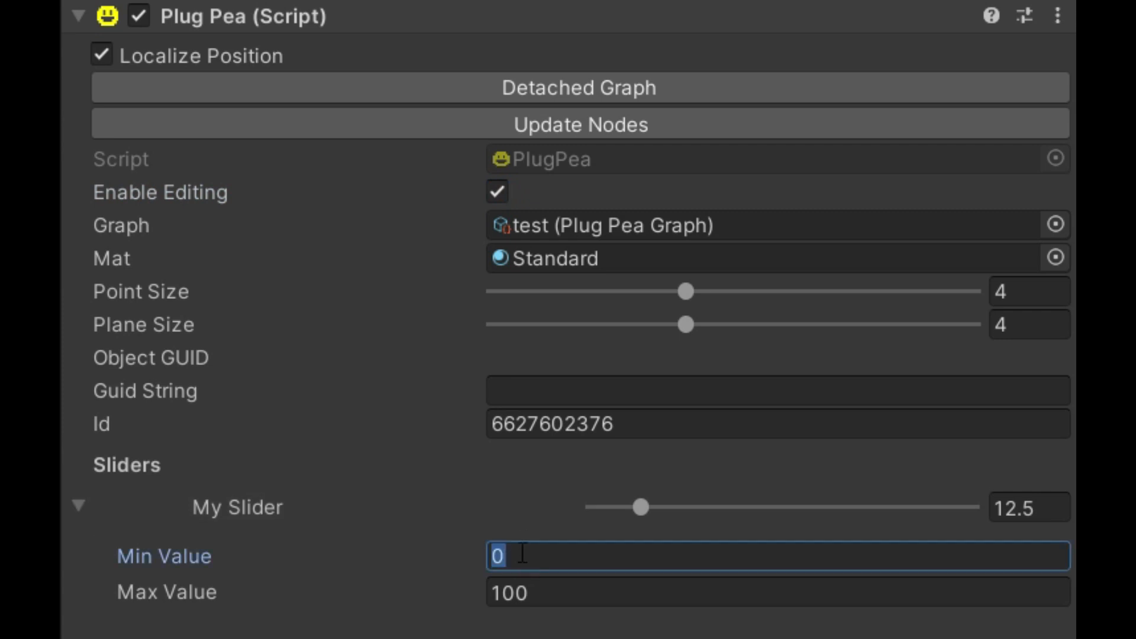
text(-10)
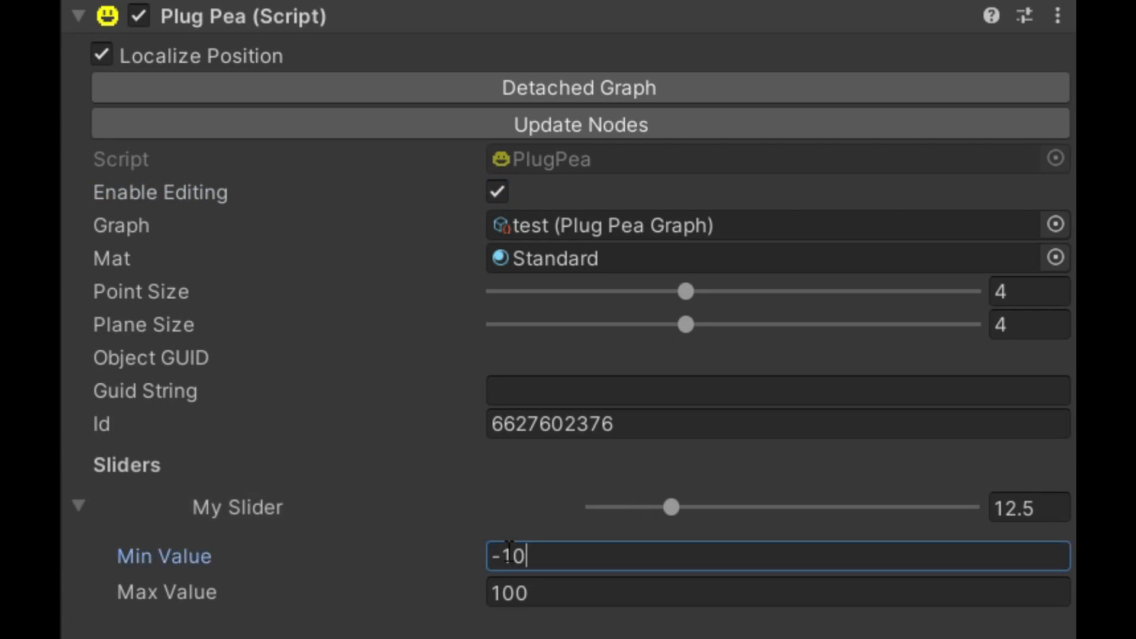
click(504, 591)
text(10)
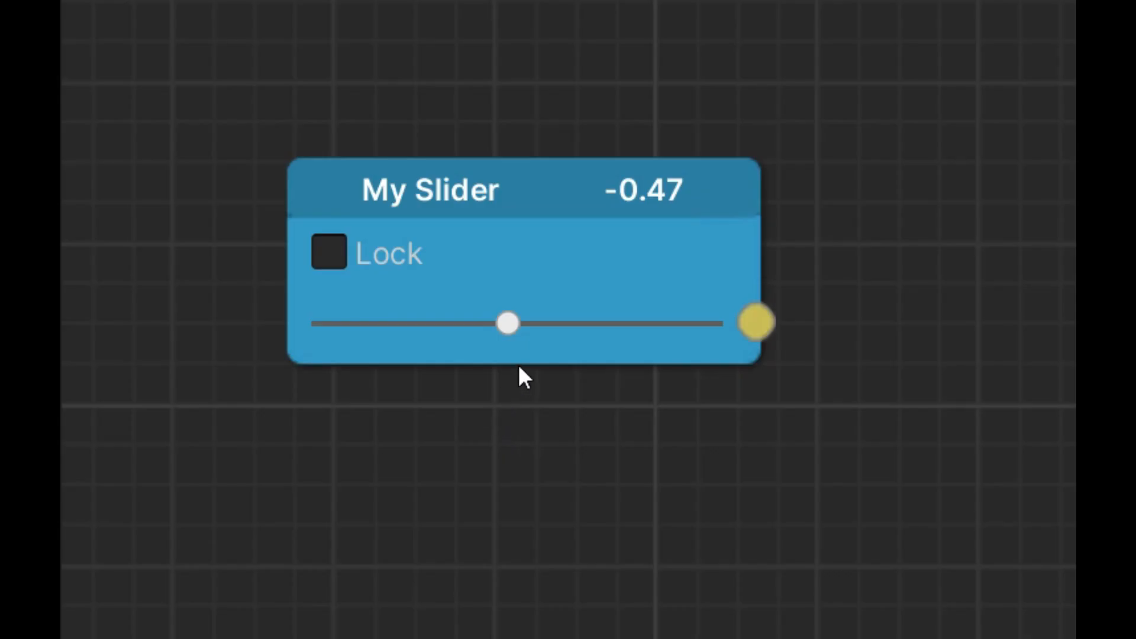
drag(508, 324, 470, 353)
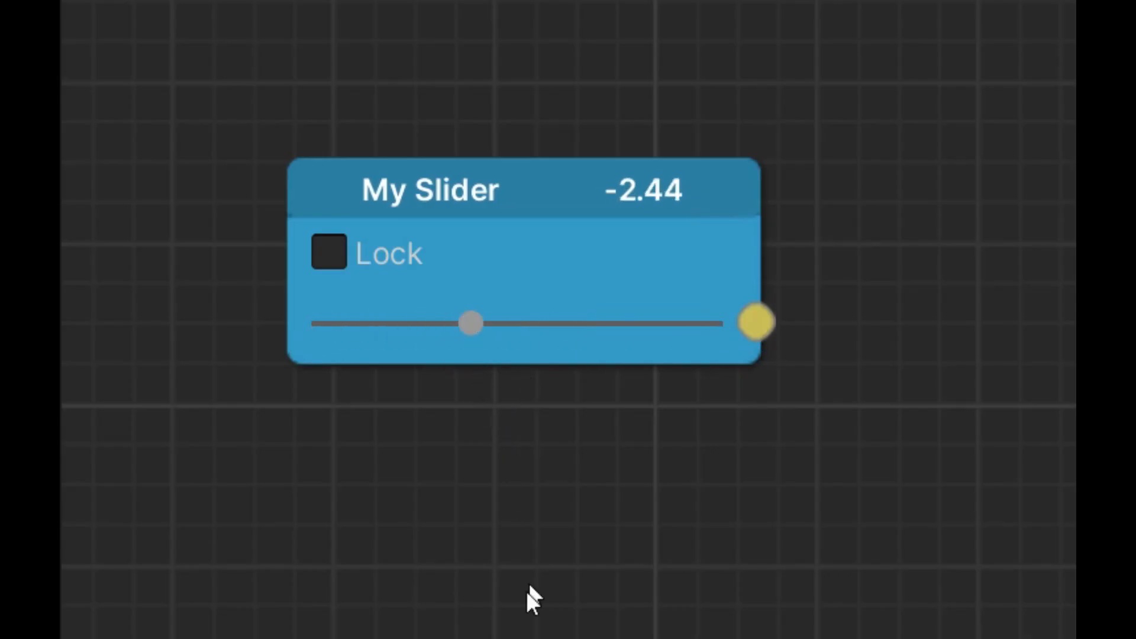
Step: Add a Circle (Plane Rad.) node to the graph and place it beside My Slider
scroll(710, 232, down, 2)
right_click(704, 232)
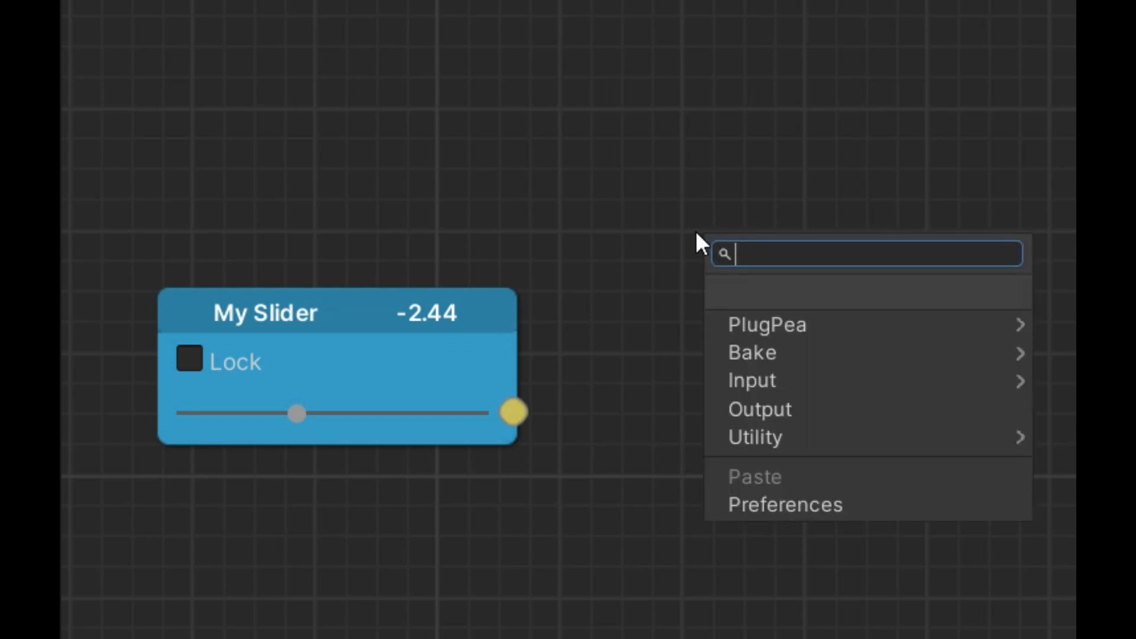
text(cir)
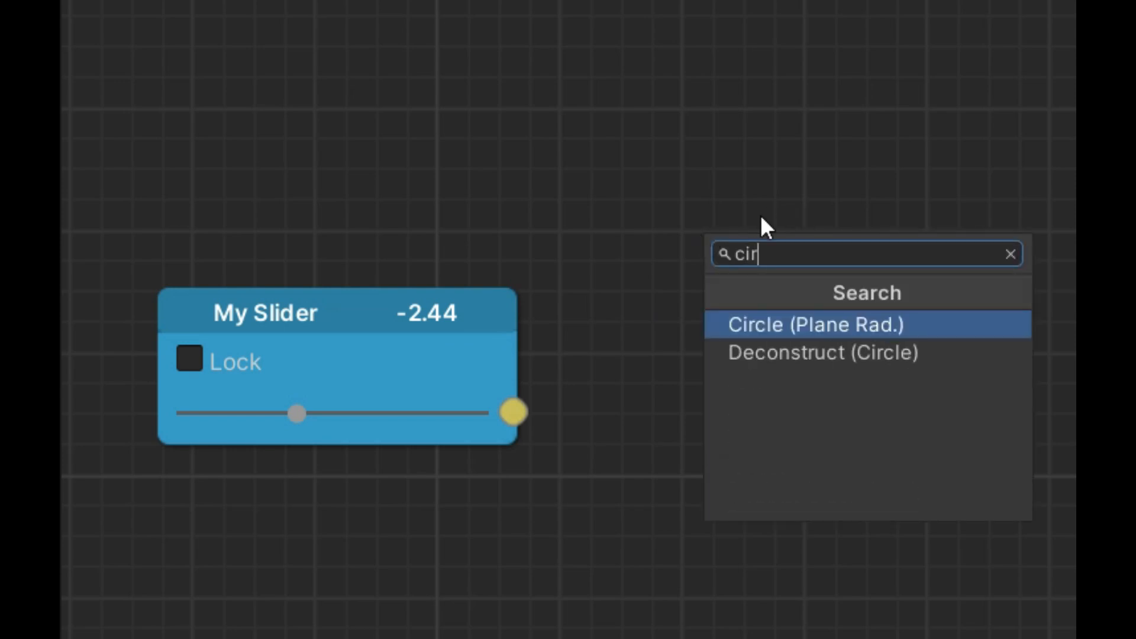
click(829, 329)
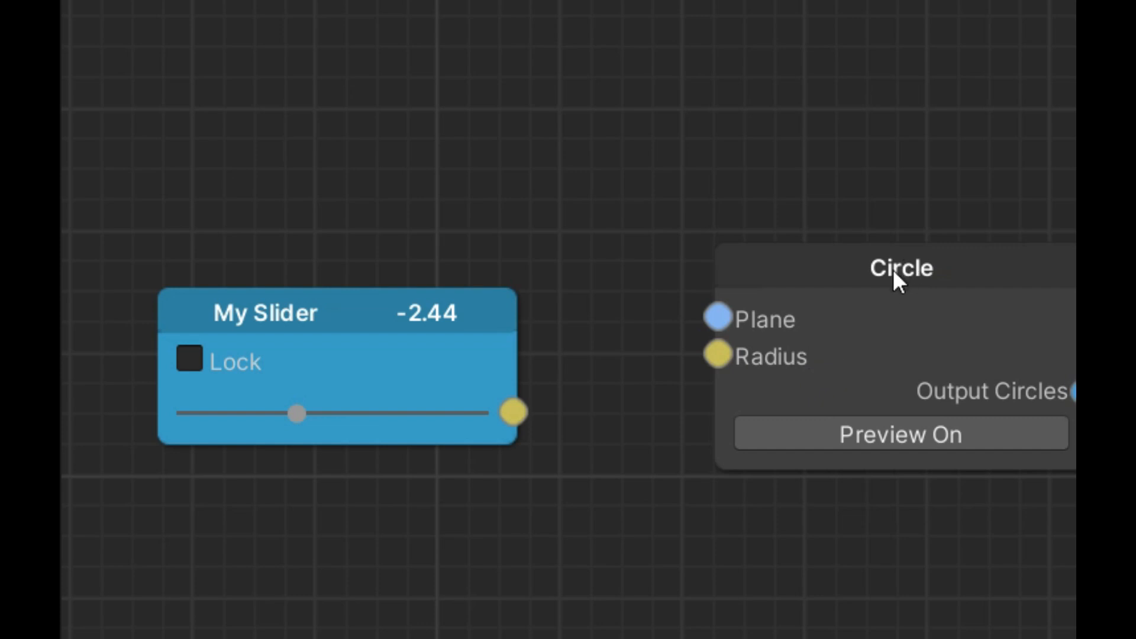
drag(893, 270, 826, 251)
Step: Reposition the Circle node and connect My Slider's output to its Radius input
scroll(254, 389, down, 8)
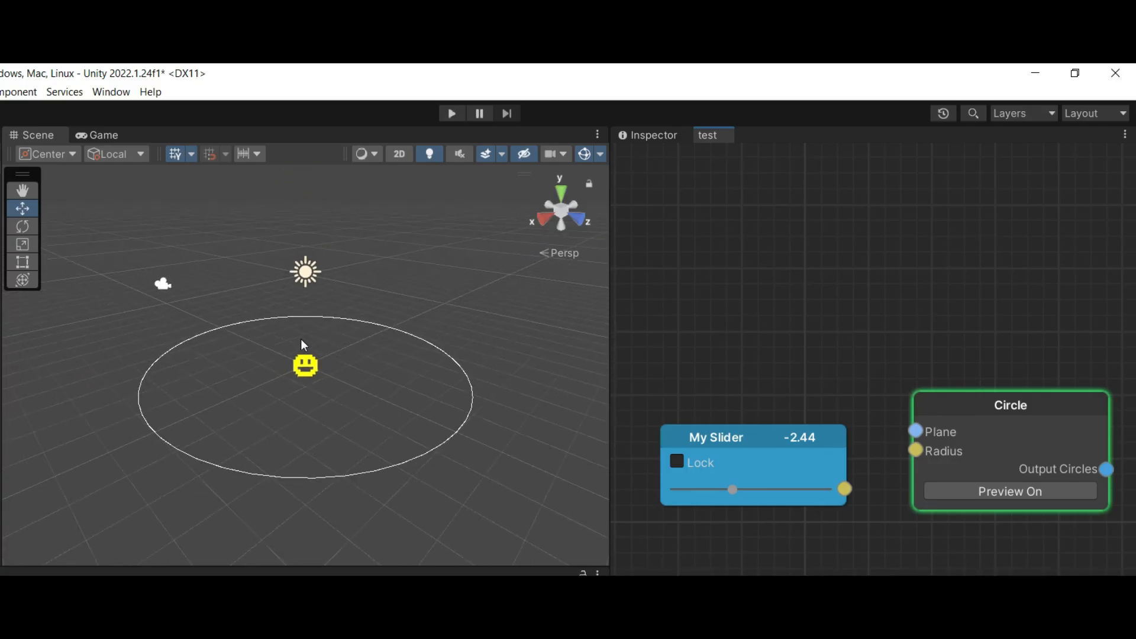
middle_drag(920, 363, 882, 349)
drag(952, 390, 968, 375)
click(854, 493)
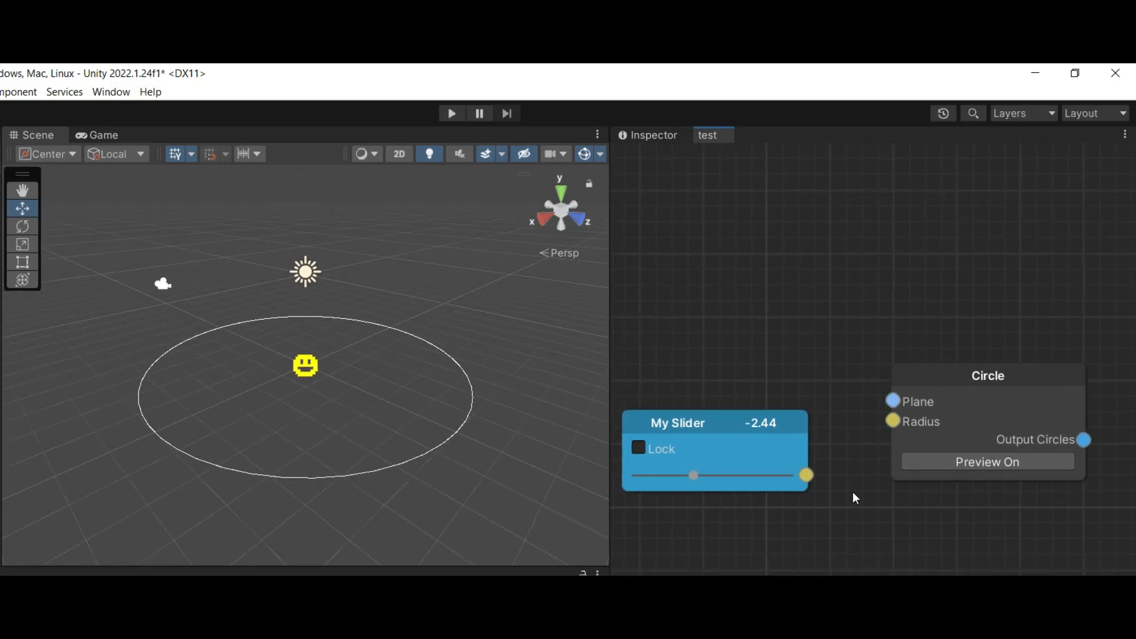
drag(808, 477, 891, 422)
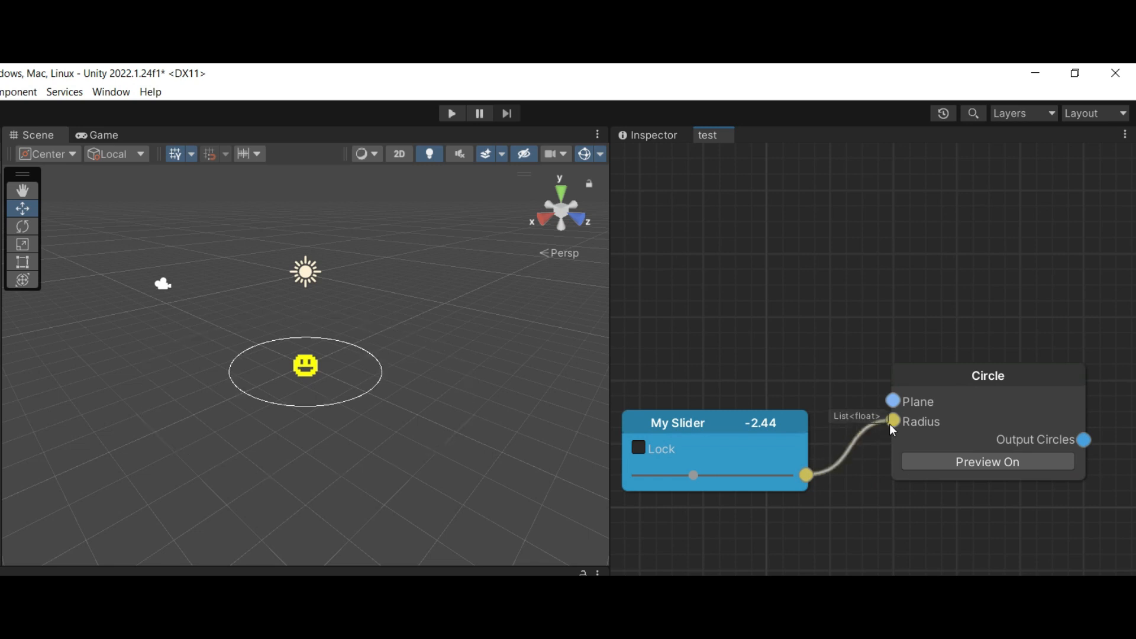
Step: Rename the My Slider node as Radius and align it with the Circle node
right_click(727, 424)
click(776, 481)
text(Radius)
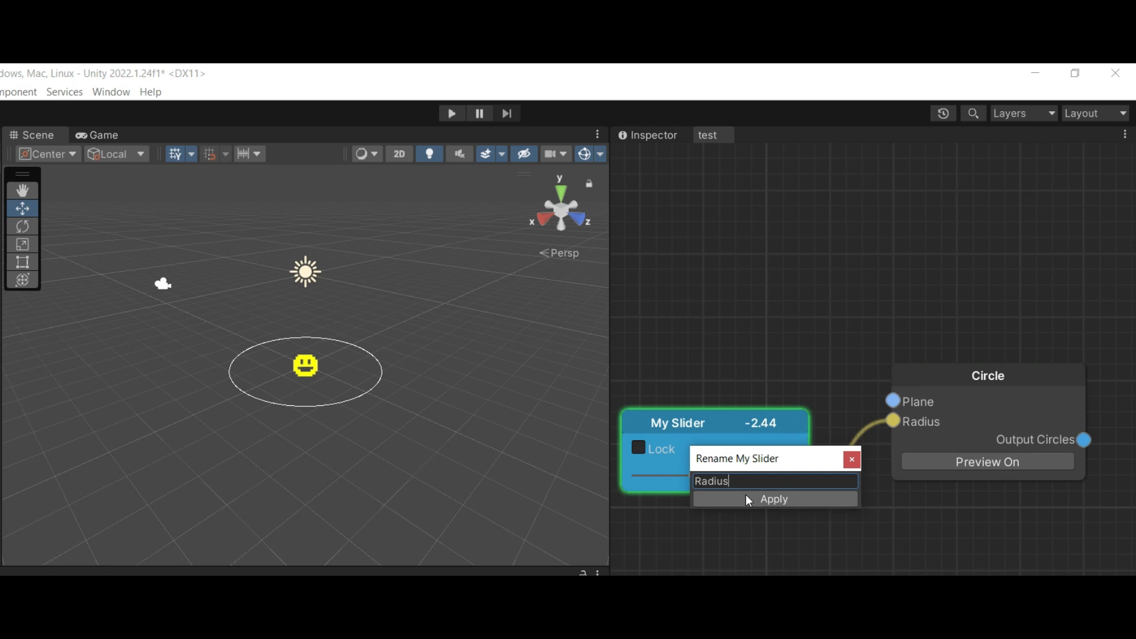
click(746, 498)
drag(732, 426, 763, 379)
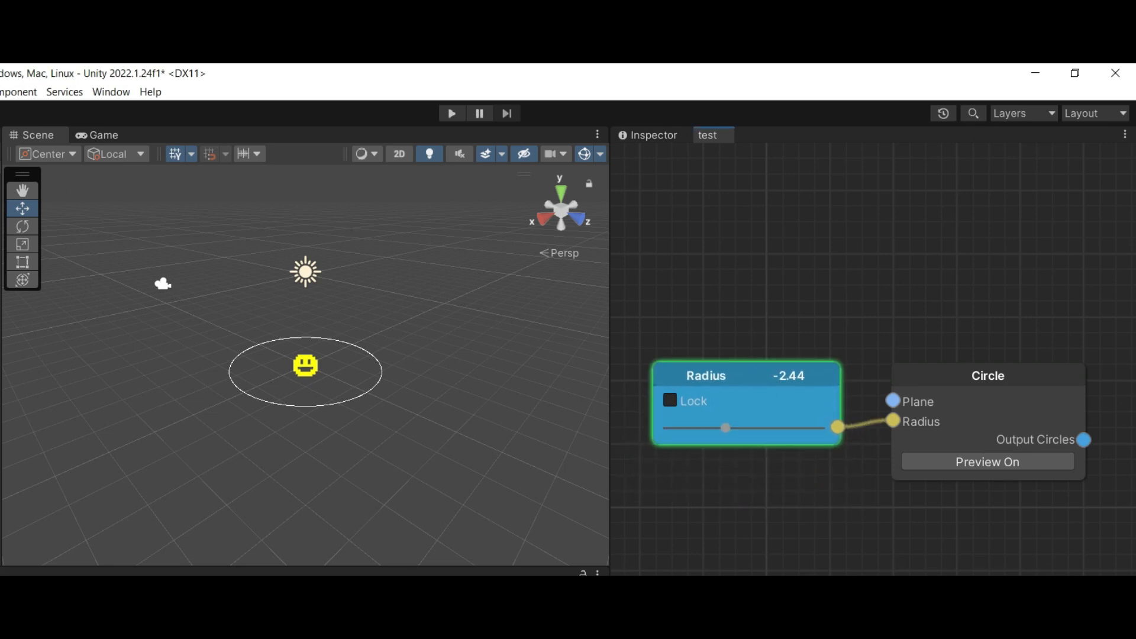
Step: Adjust the Radius slider on the object's Plug Pea component to about 2.72
click(651, 136)
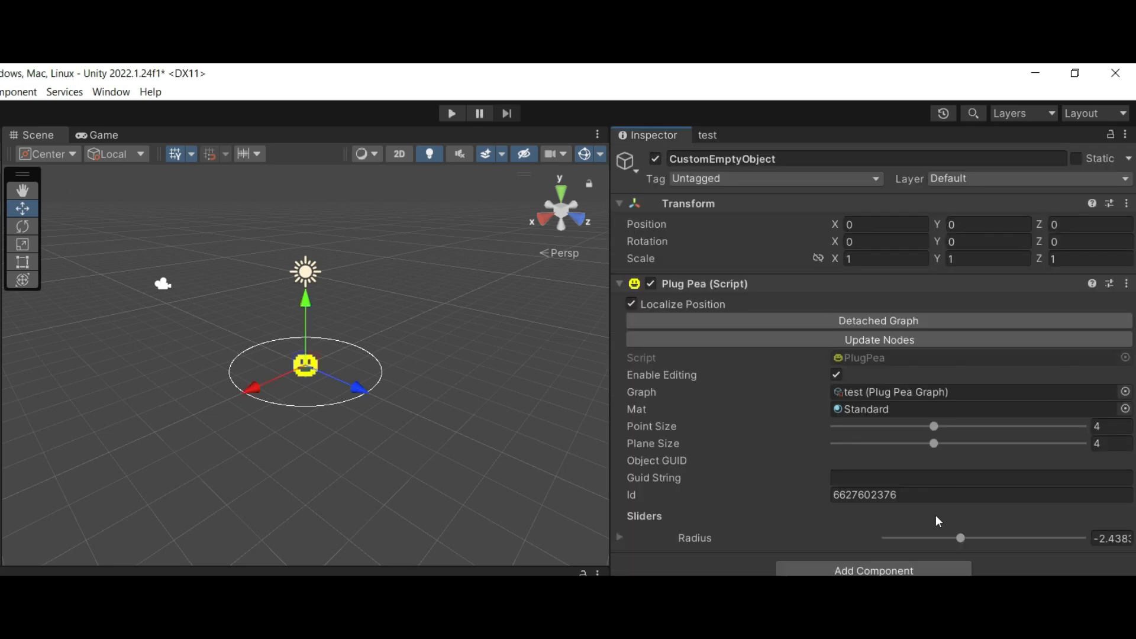
drag(960, 539, 1027, 541)
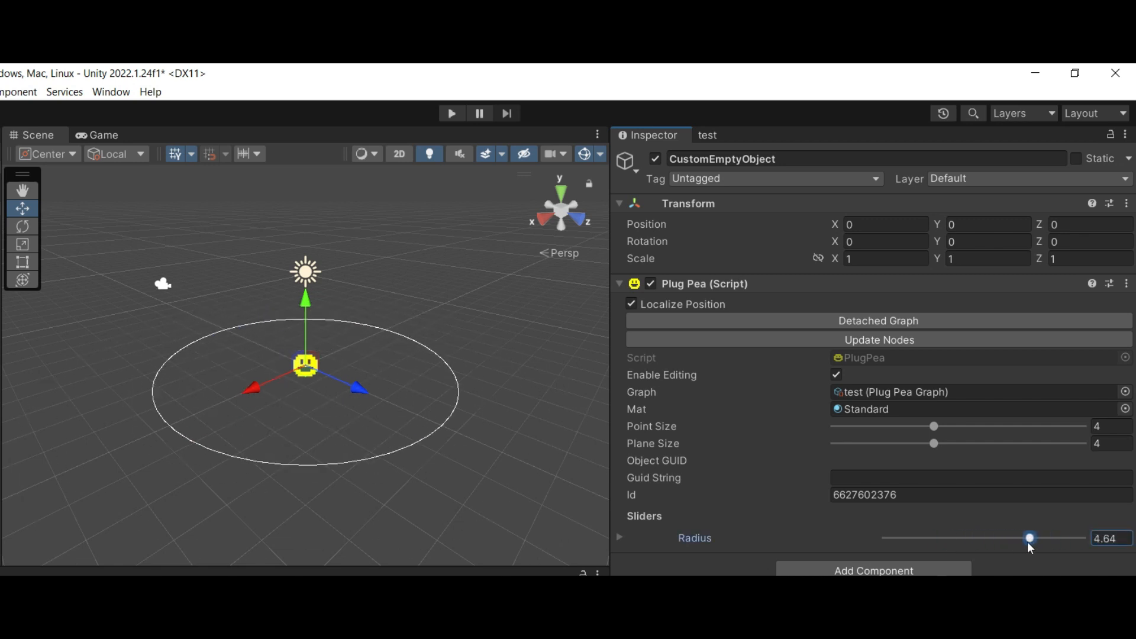
drag(1027, 541, 1009, 541)
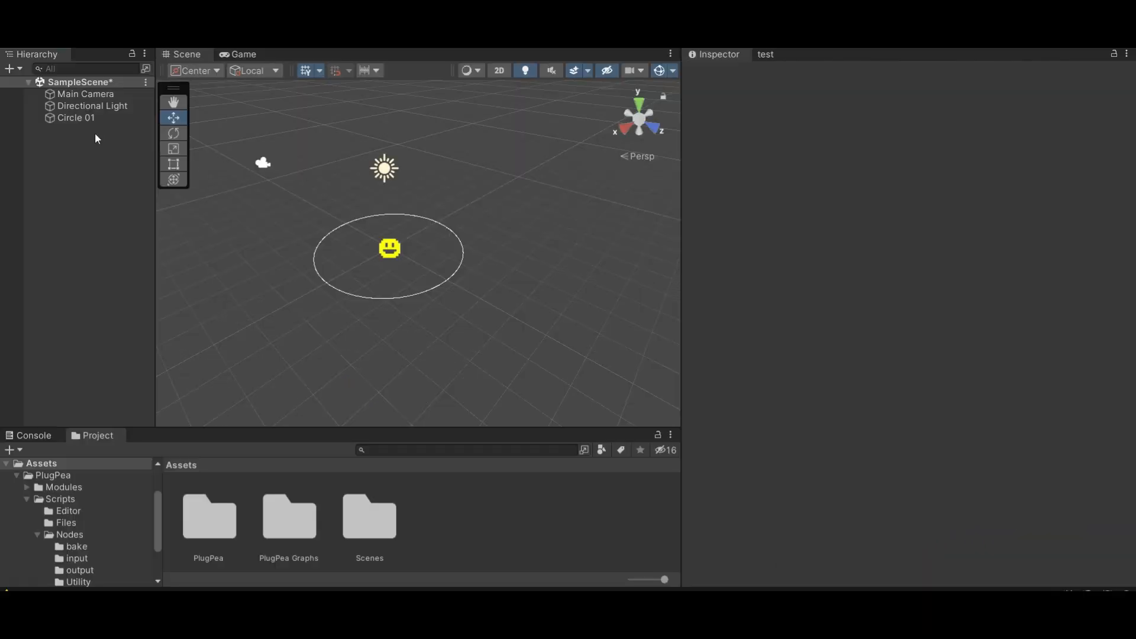
Step: Duplicate the Circle 01 object and rename the copy as Circle 02
click(84, 118)
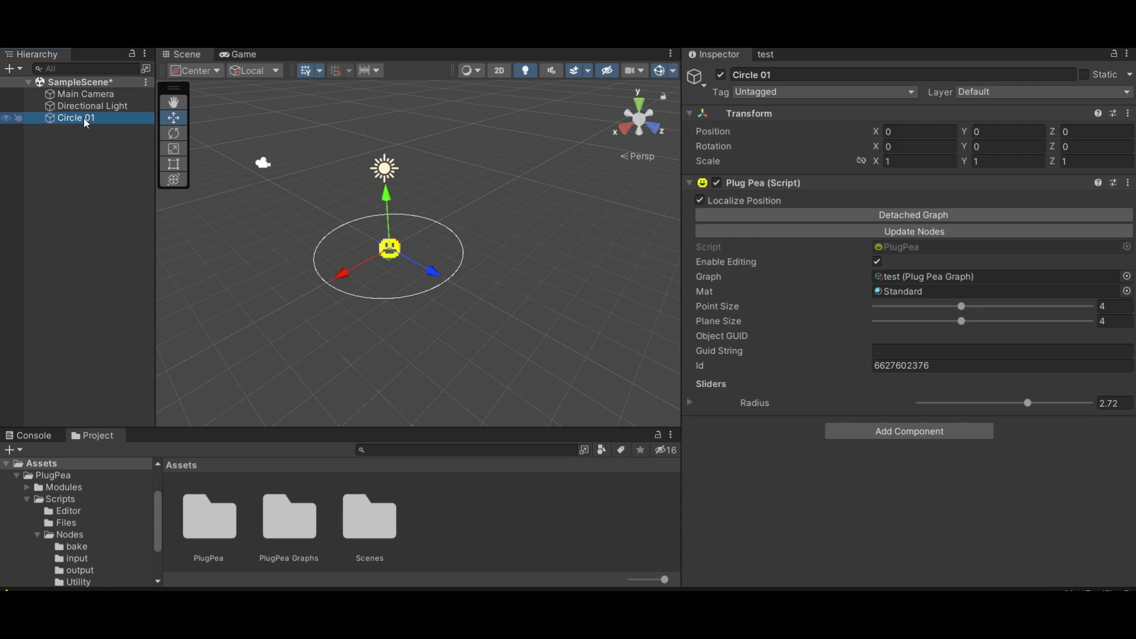
key(ctrl+d)
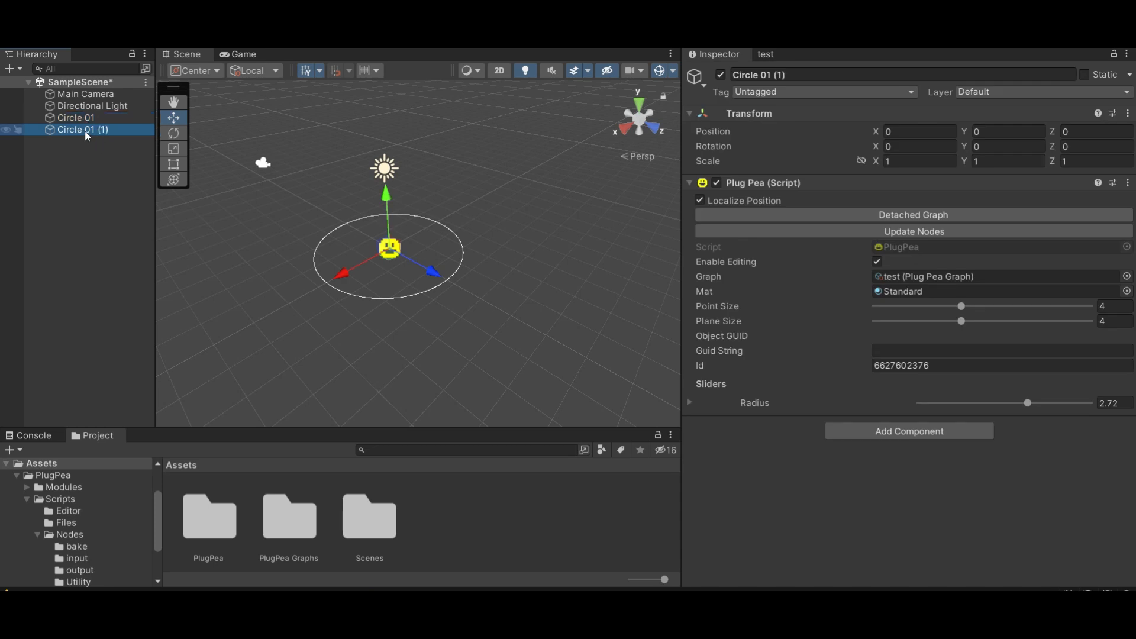
click(84, 130)
drag(92, 130, 100, 130)
text(2)
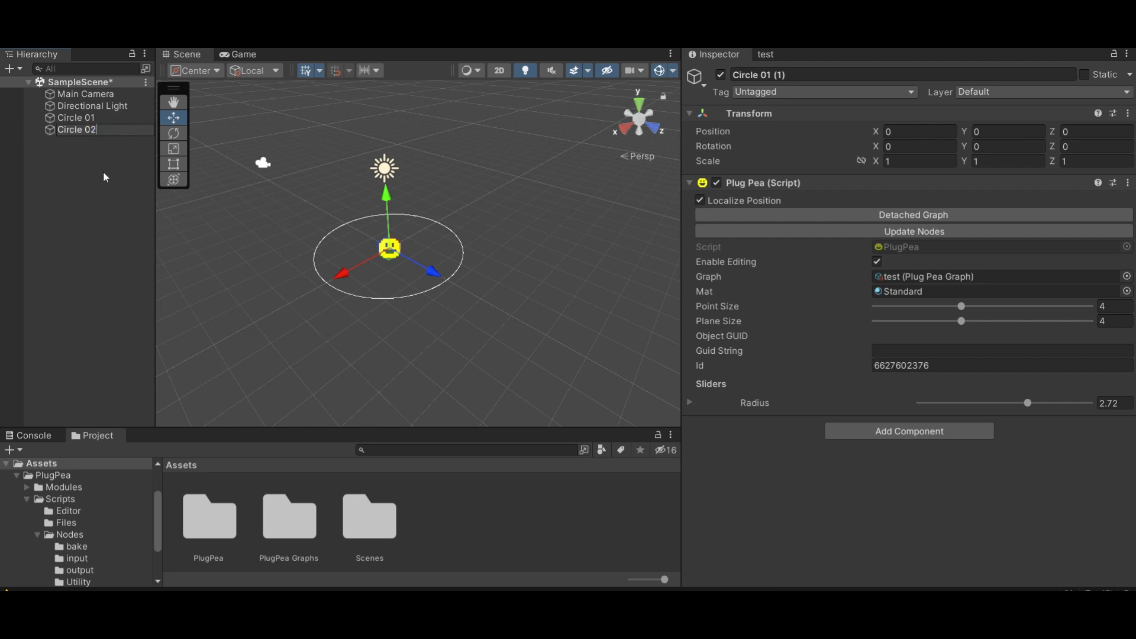
click(99, 176)
Step: Move Circle 02 along the Z axis to about 6.71 and set its Radius slider to about 2.89
click(94, 131)
scroll(379, 260, down, 2)
drag(443, 275, 548, 333)
alt+drag(400, 324, 468, 315)
scroll(378, 384, up, 4)
middle_drag(419, 318, 467, 269)
mouse_move(1027, 406)
mouse_down()
mouse_move(1006, 406)
mouse_move(1032, 411)
mouse_up()
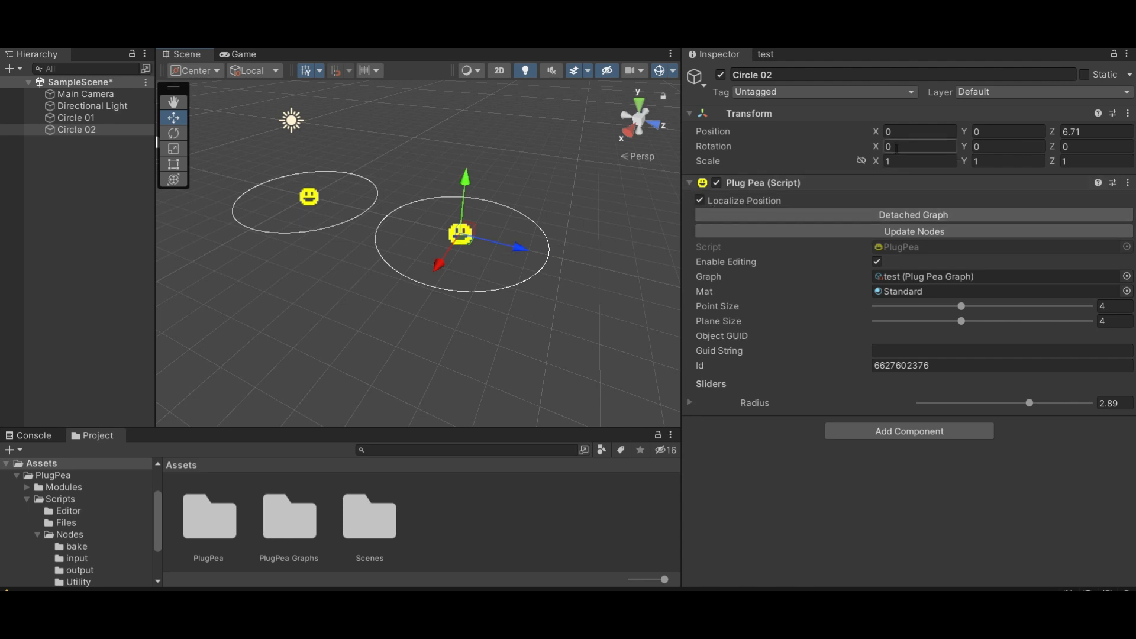
Step: Rotate Circle 02 to about 33.91 on X and 2.43 on Y, and reduce its Radius slider to about 1.84
click(974, 149)
drag(1028, 153, 1032, 153)
drag(876, 149, 655, 243)
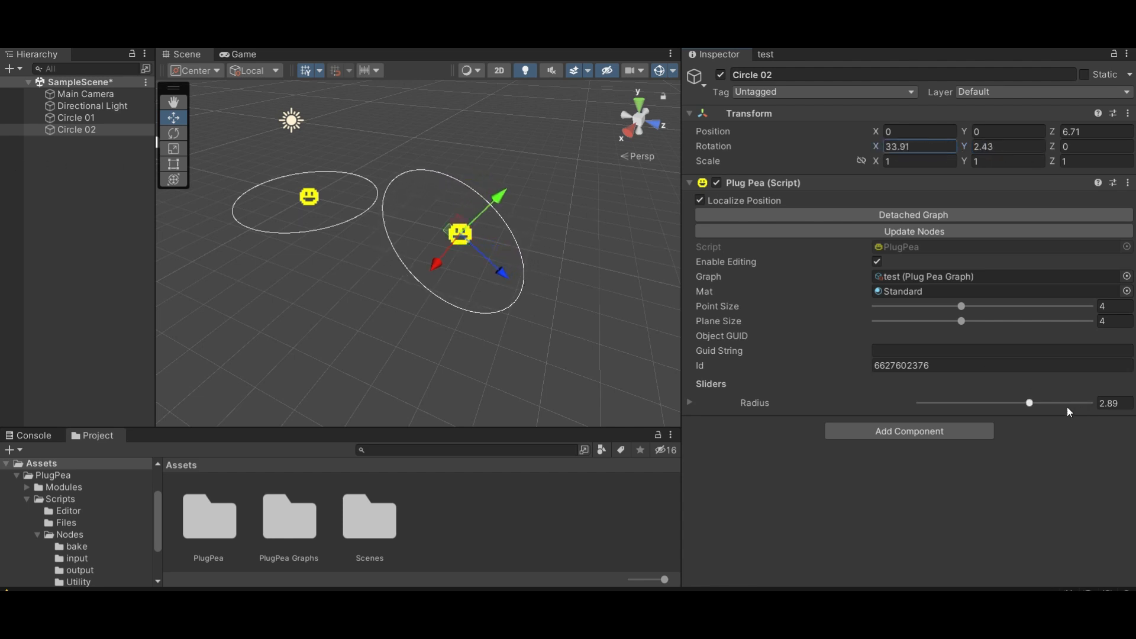
mouse_move(1031, 402)
mouse_down()
mouse_move(1042, 403)
mouse_move(1010, 404)
mouse_move(1021, 406)
mouse_up()
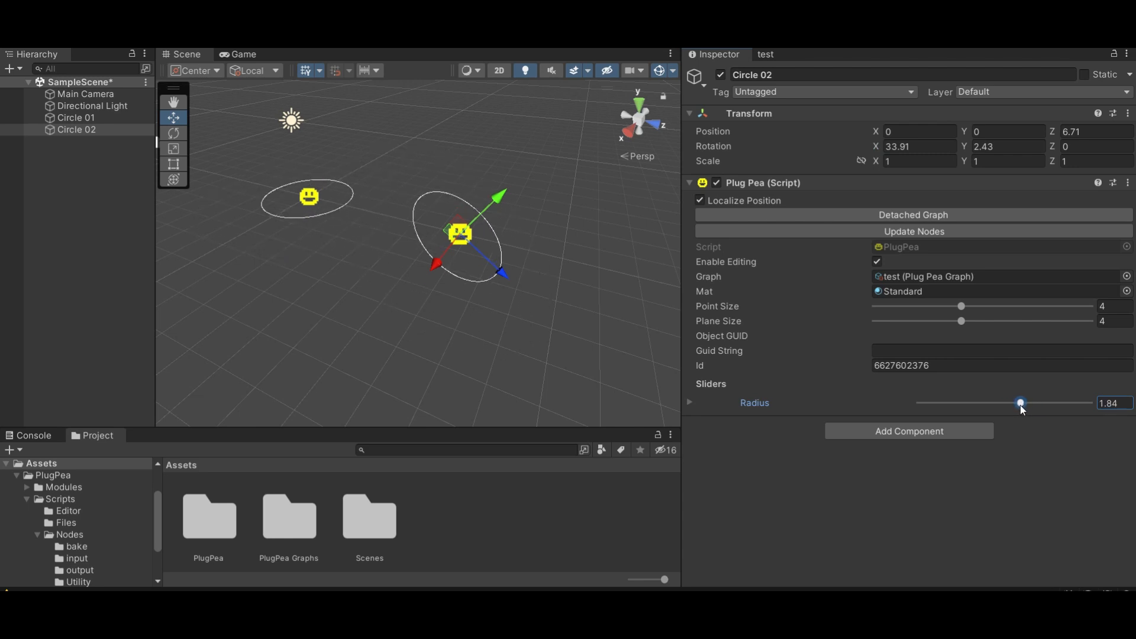
Step: Move Circle 02 to about (-0.17, 0.29, 6.28) and set its rotation to about 37.44 on Y and 38.94 on Z
drag(467, 233, 440, 221)
scroll(443, 233, up, 7)
middle_drag(408, 218, 403, 248)
drag(1050, 150, 887, 160)
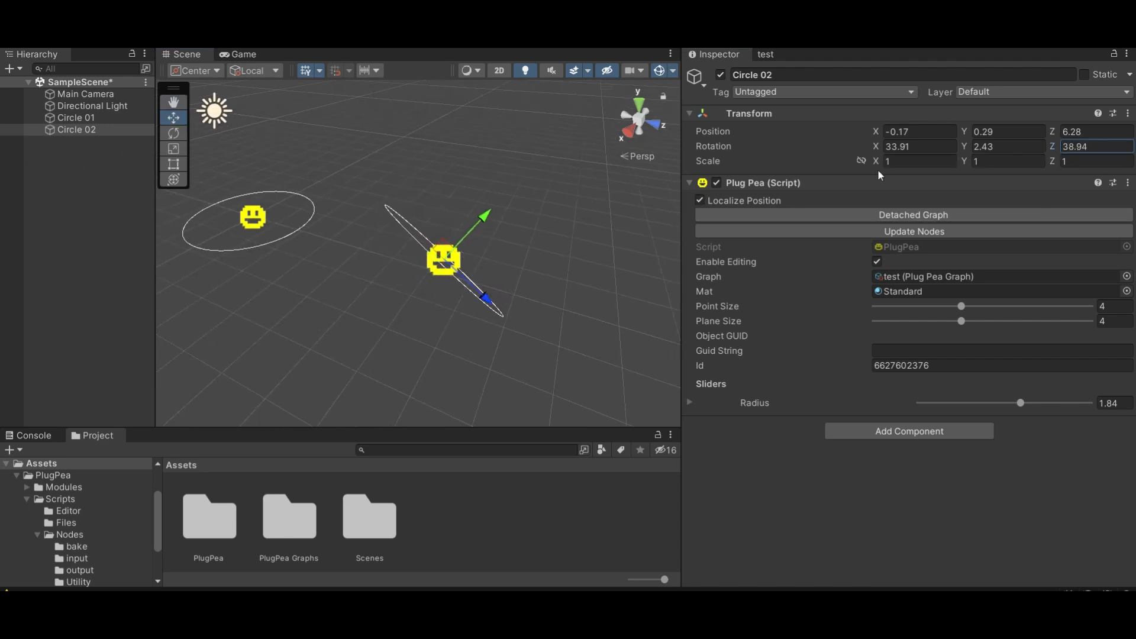
drag(963, 148, 665, 259)
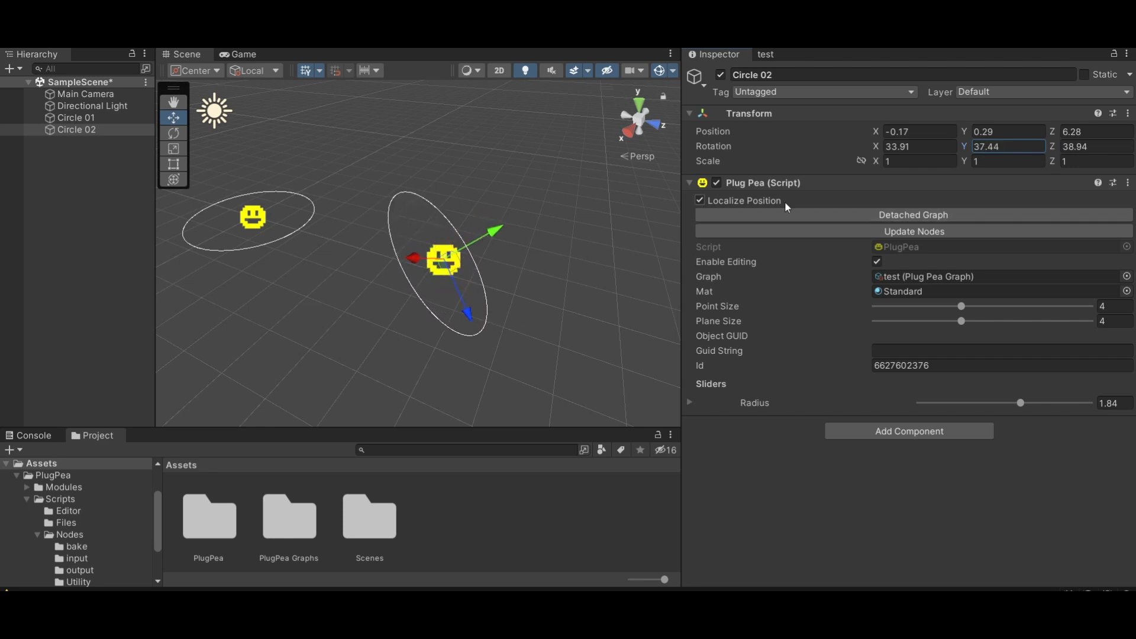
Step: Duplicate Circle 02 as Circle 03 and reset the copy's Transform
click(96, 217)
click(77, 128)
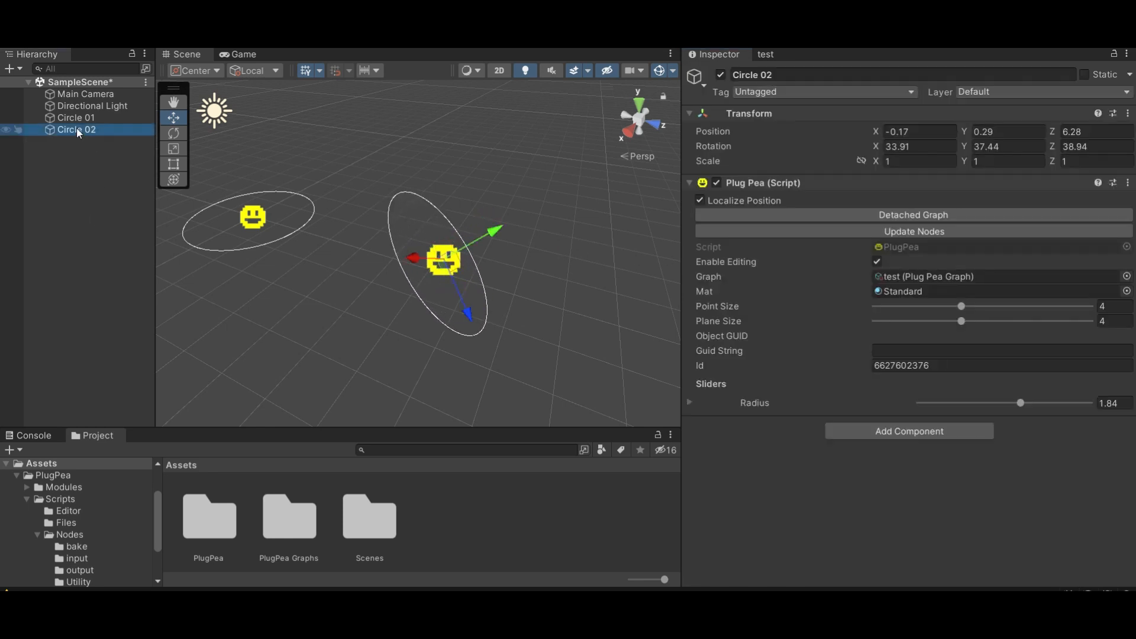
key(ctrl+d)
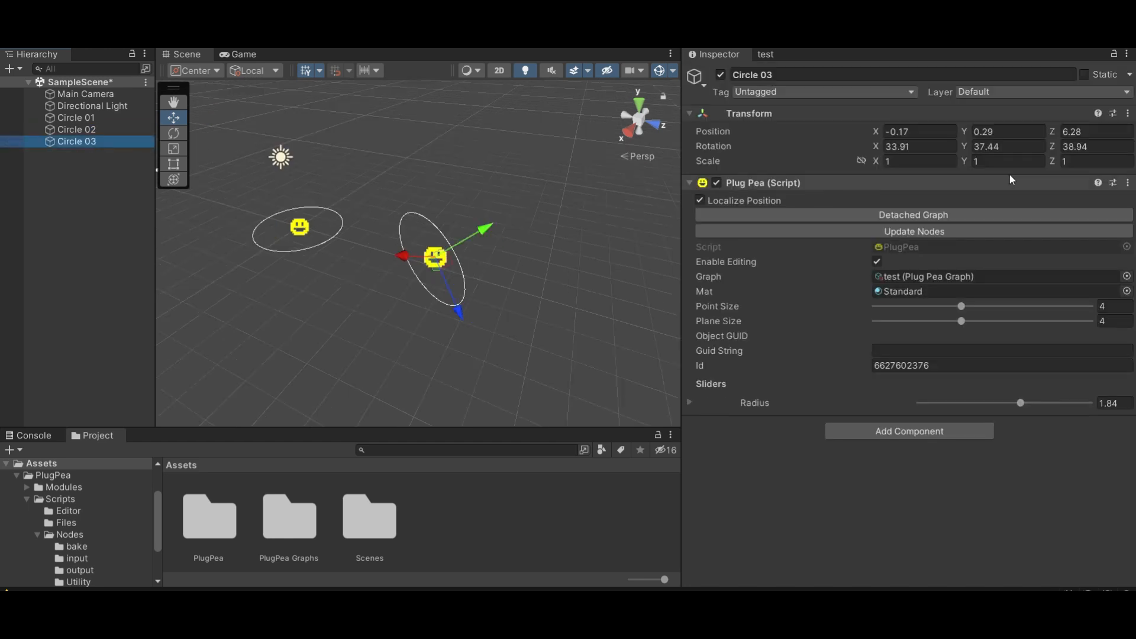
click(1128, 113)
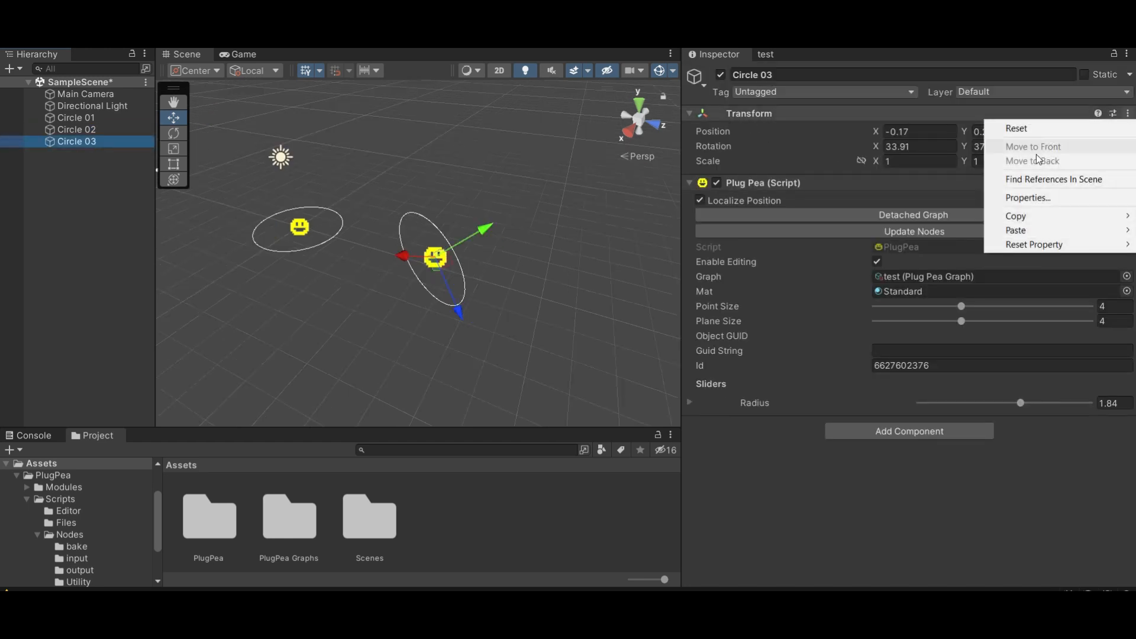
click(1026, 130)
Step: Move Circle 03 to about X -3.76 and Z 10.89, and set the shared Radius slider to about 1.93
click(98, 140)
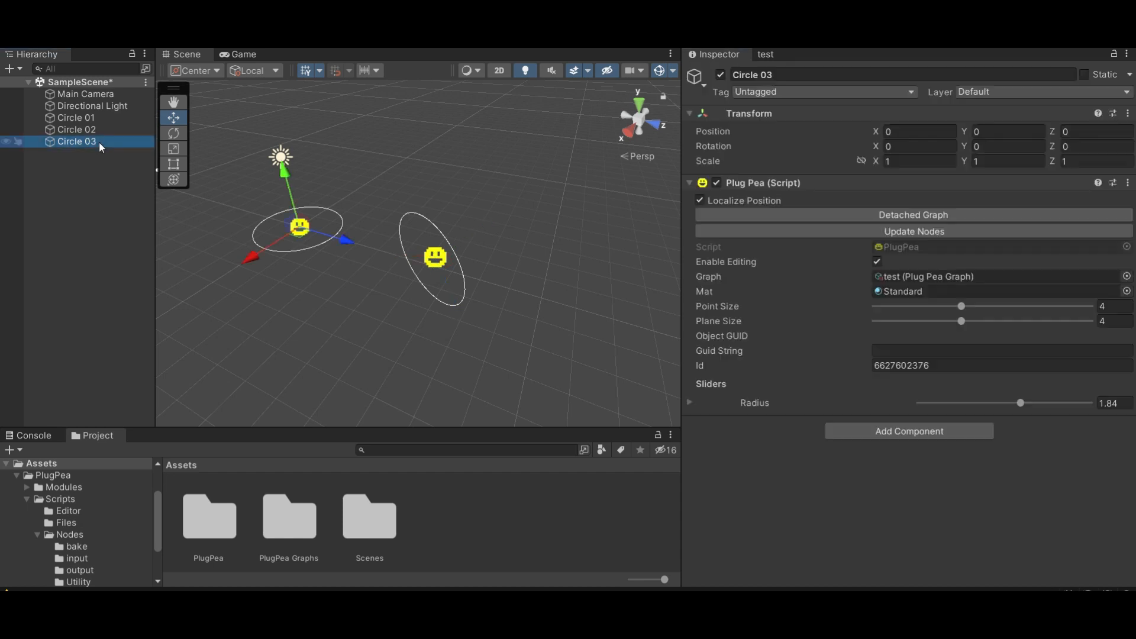
drag(347, 238, 599, 285)
middle_drag(547, 318, 463, 273)
drag(460, 362, 499, 303)
scroll(490, 268, up, 3)
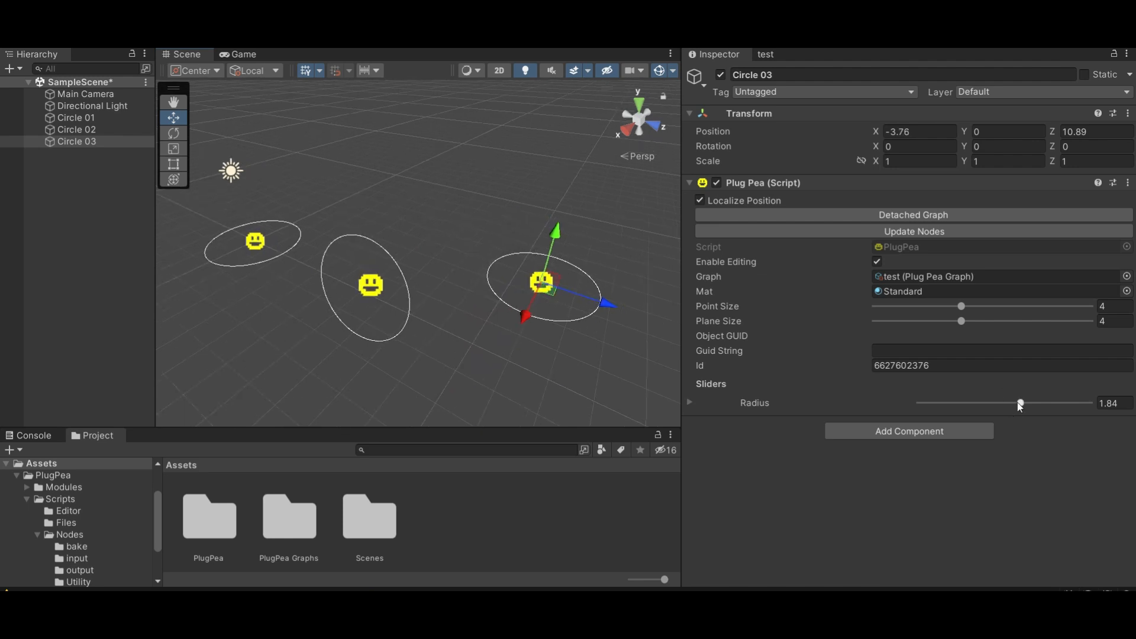
mouse_move(1021, 406)
mouse_down()
mouse_move(996, 405)
mouse_move(1020, 412)
mouse_up()
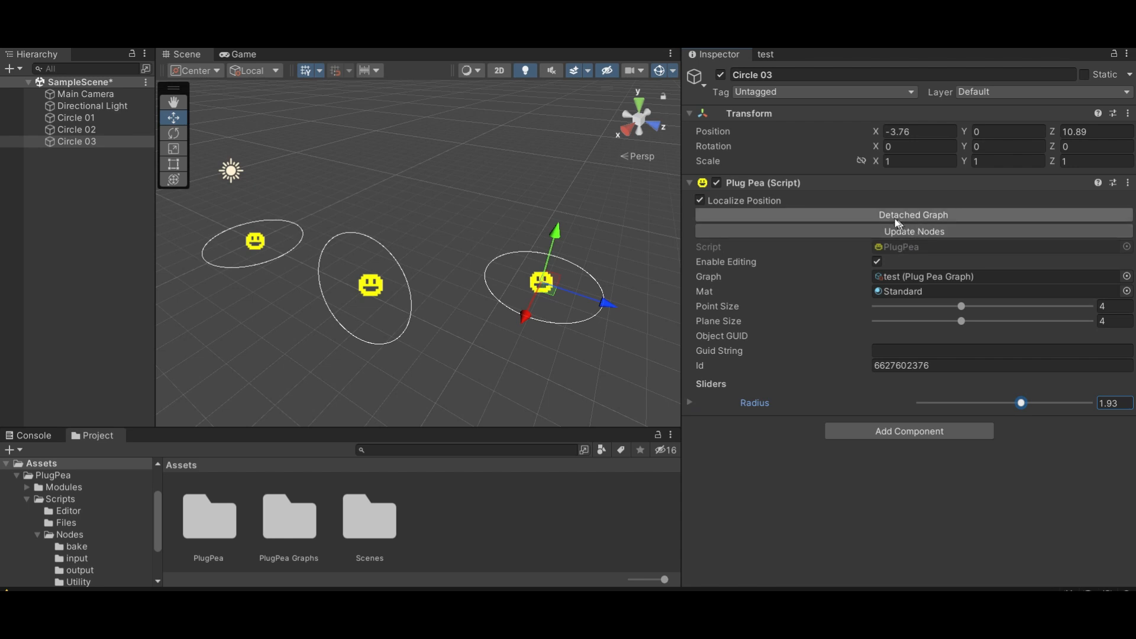
Step: Detach Circle 03's graph from the shared test graph and set its Radius slider to about 1.84
click(921, 218)
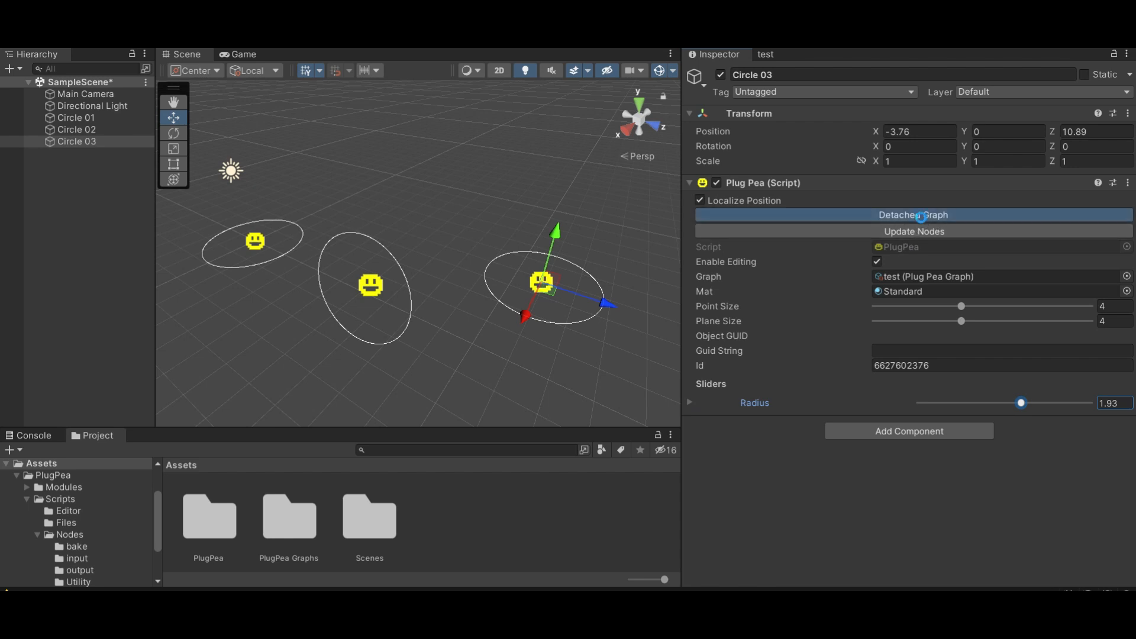
mouse_move(1021, 405)
mouse_down()
mouse_move(1032, 405)
mouse_move(1019, 407)
mouse_up()
Step: Examine the graph assets in the PlugPea Graphs folder and the graph assigned to Circle 03
double_click(289, 524)
click(325, 515)
click(245, 515)
click(245, 515)
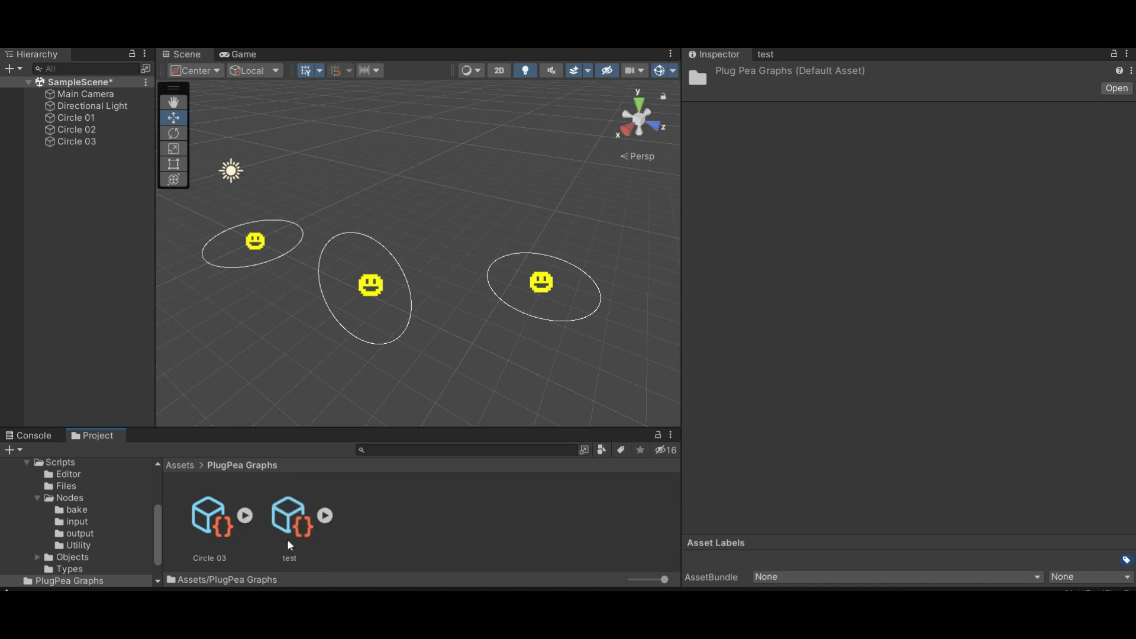
click(94, 143)
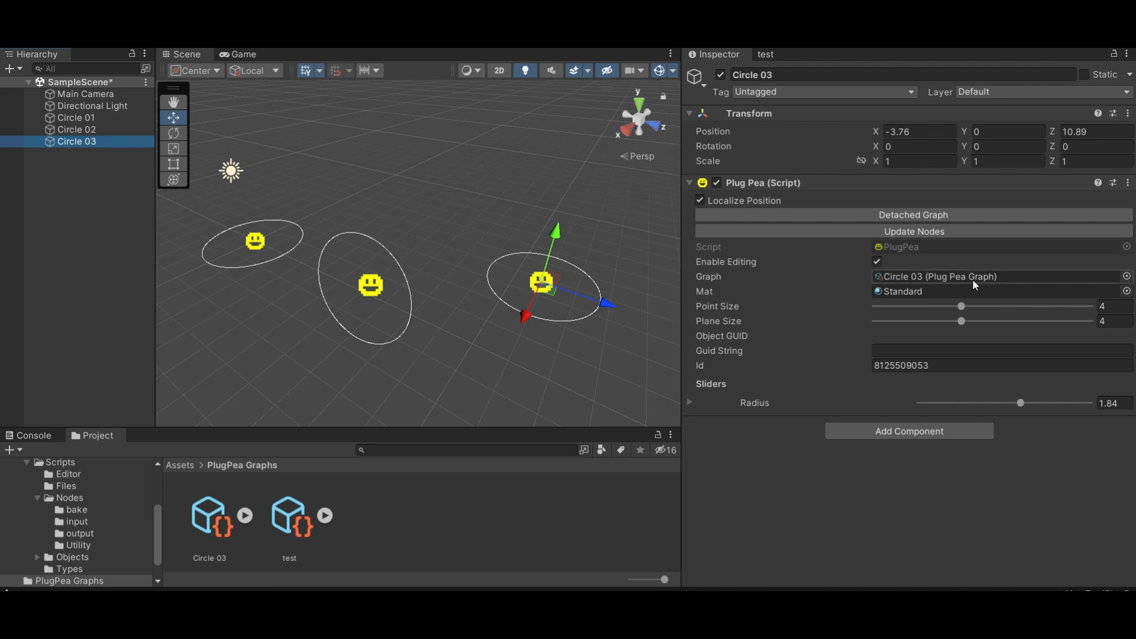
click(245, 516)
click(245, 517)
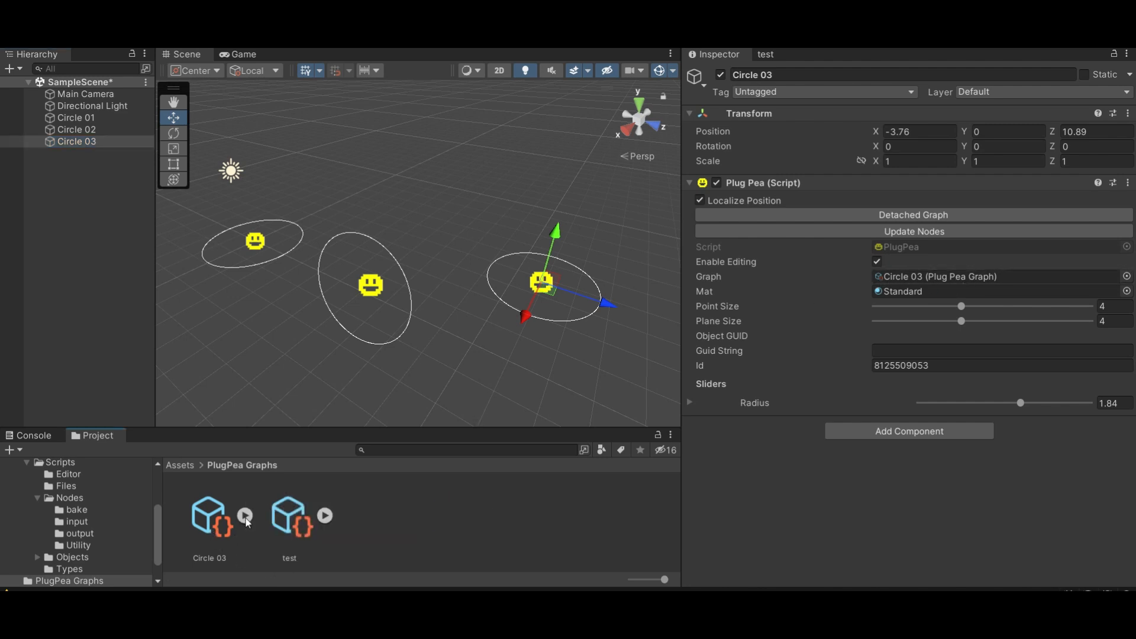
Step: Reveal the Circle 03 graph asset in Explorer and make a copy of its file named Exported Graph
right_click(214, 516)
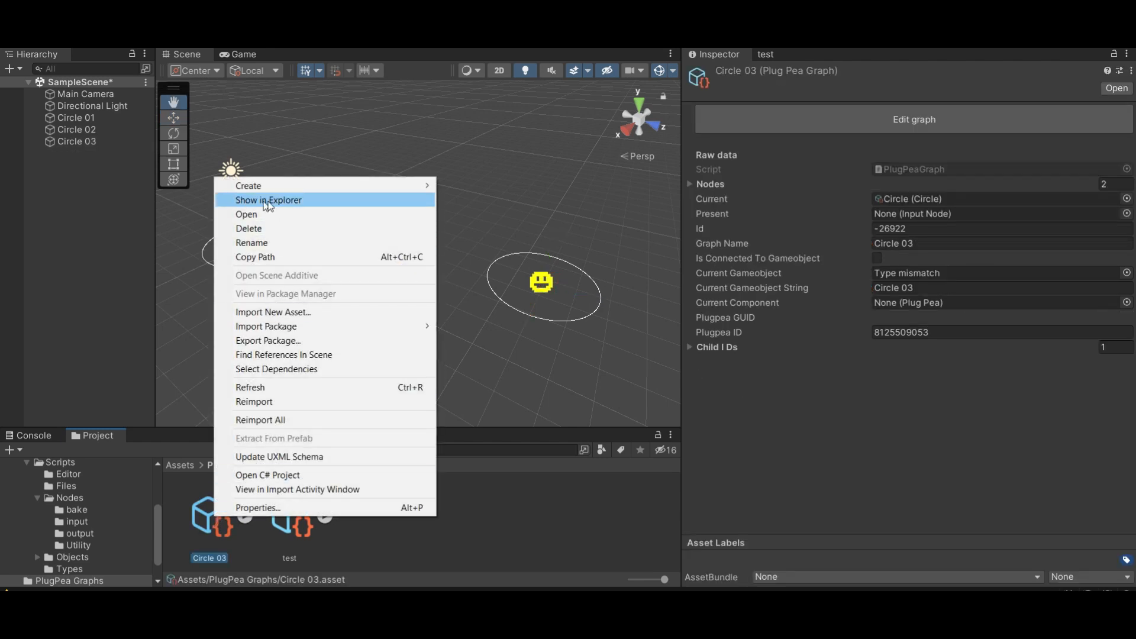
click(259, 204)
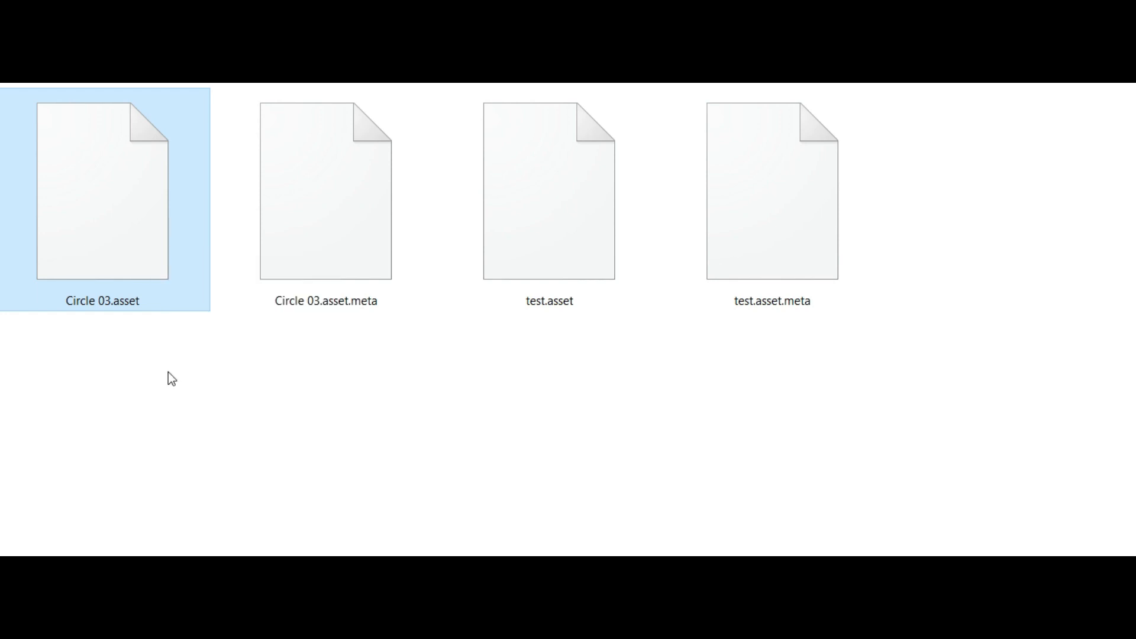
key(ctrl+v)
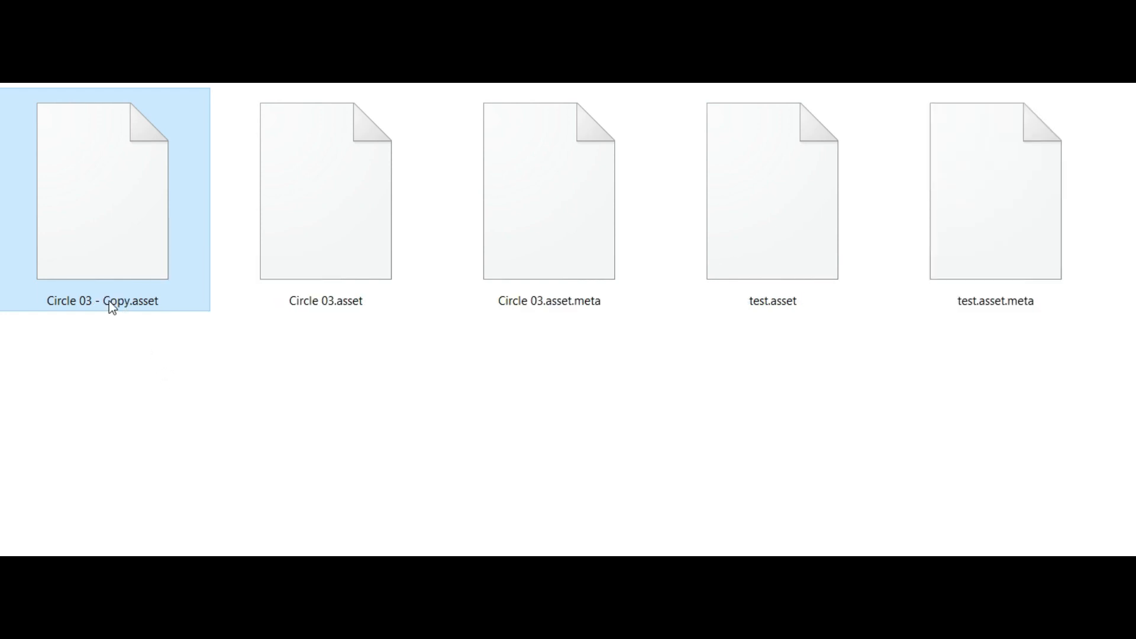
click(109, 301)
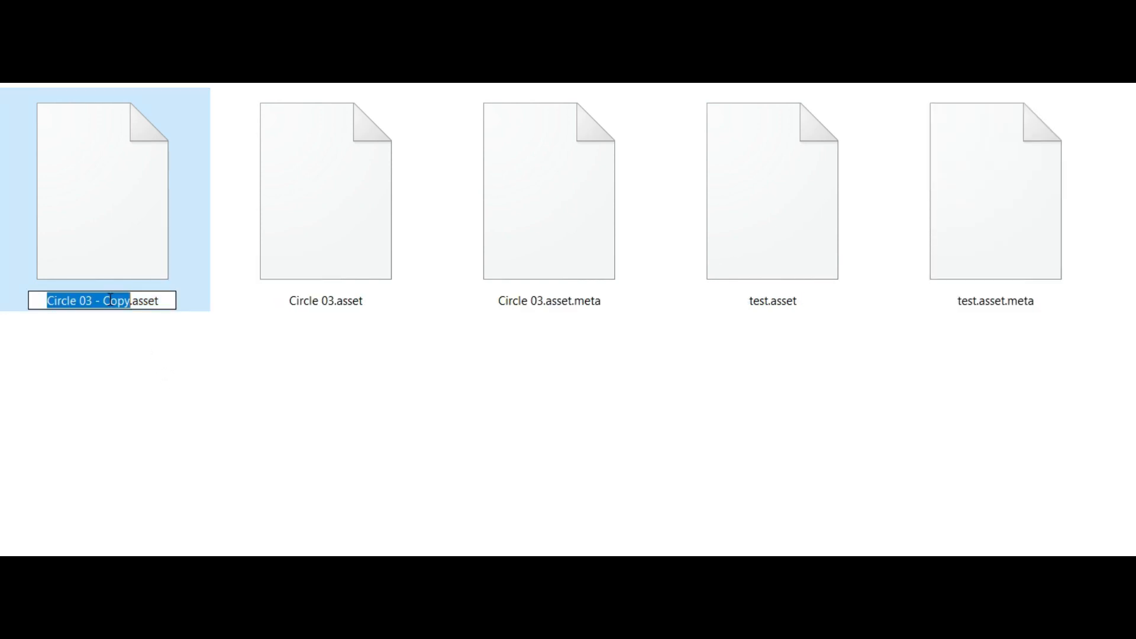
text(Exported Graph)
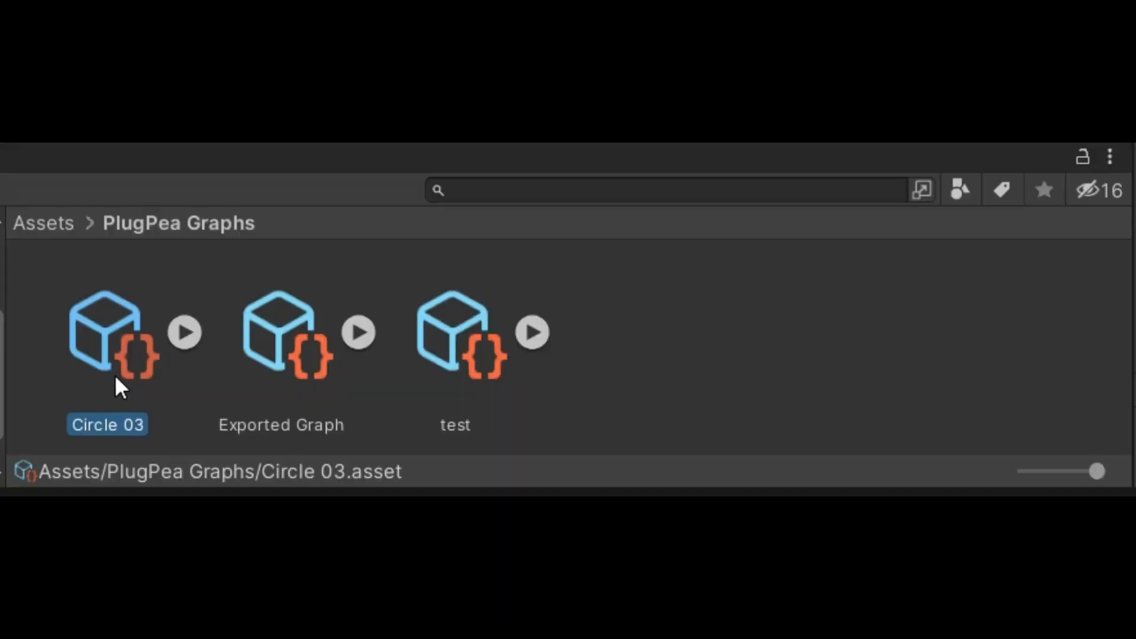
Step: Inspect the contents of the Exported Graph asset in Unity's PlugPea Graphs folder
click(296, 337)
click(362, 334)
click(355, 336)
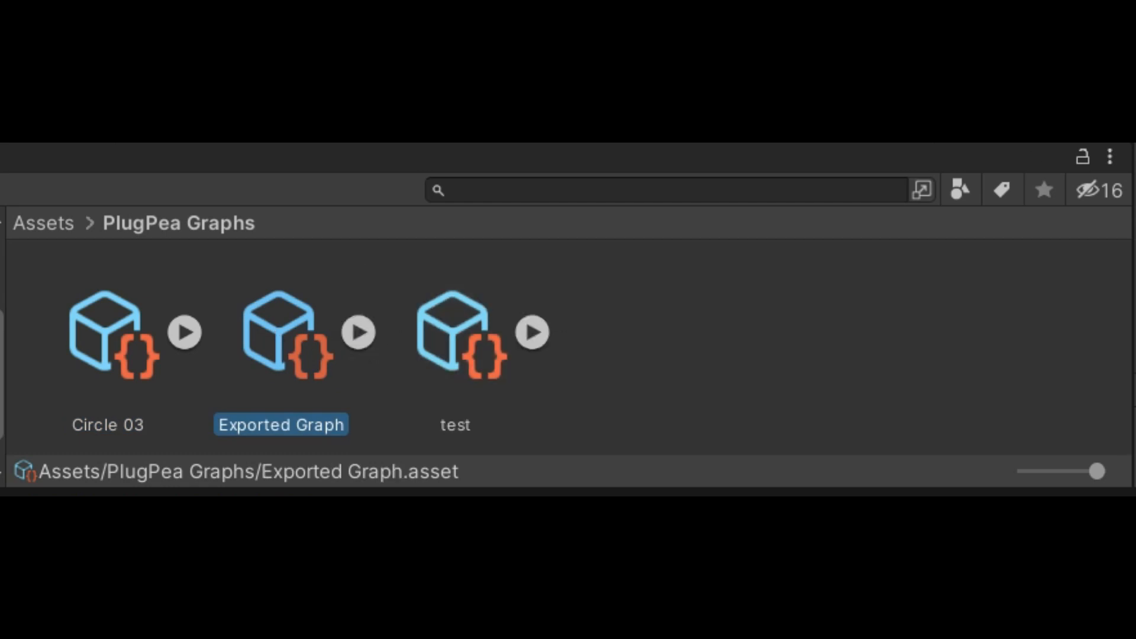
Step: Create an empty game object in the scene and name it Importing
right_click(79, 158)
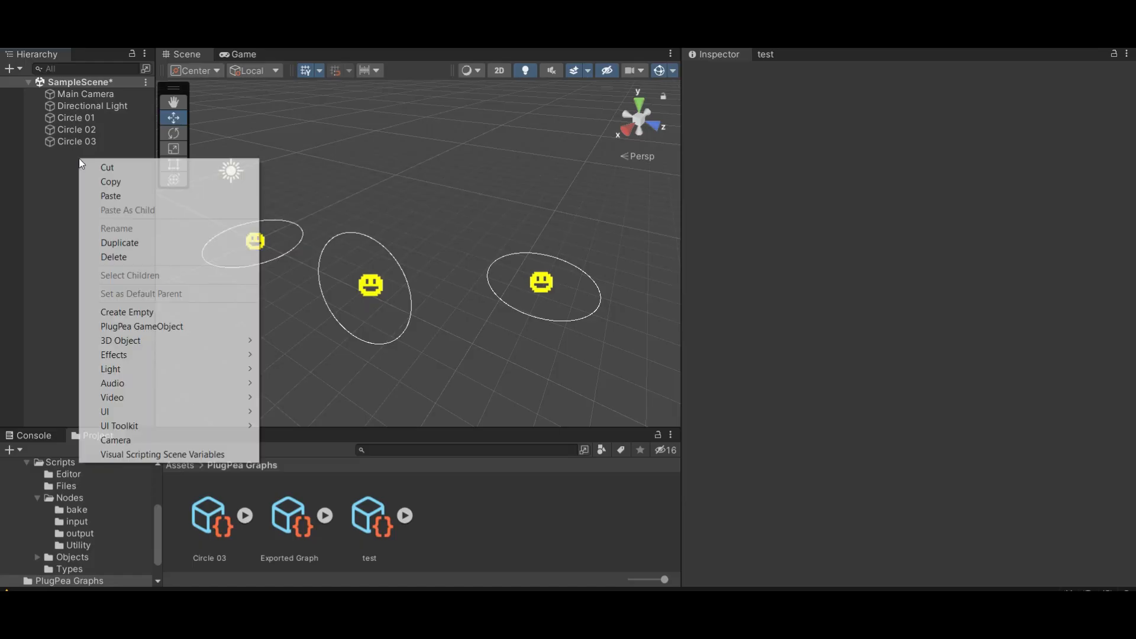
click(116, 312)
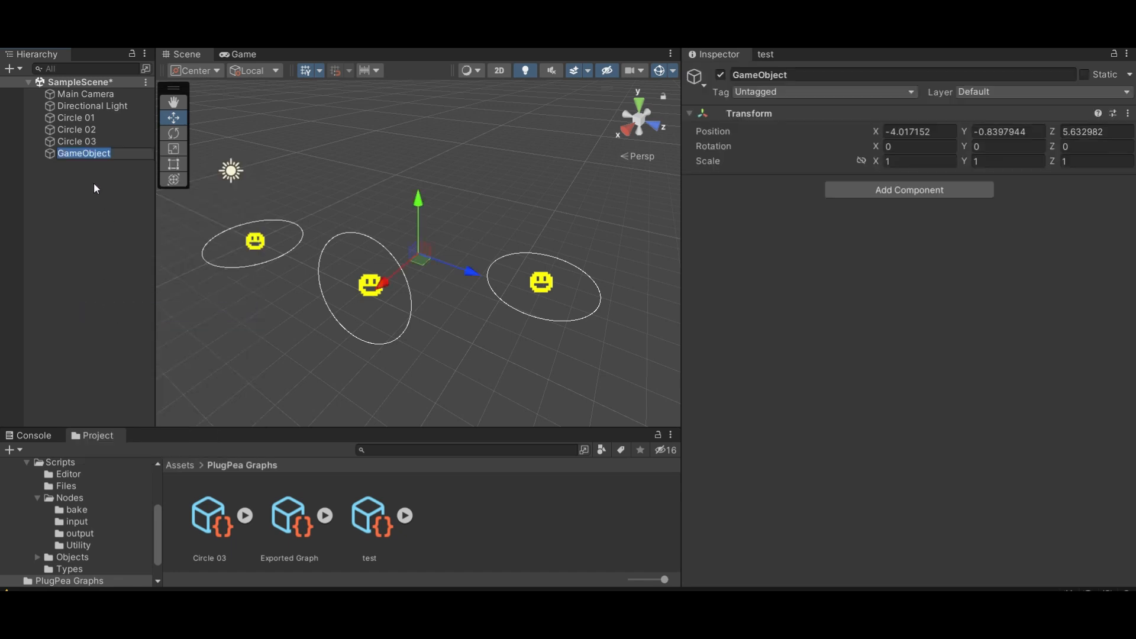
key(BackSpace)
text(Importing)
click(93, 182)
Step: Add a Plug Pea component to the Importing object
click(77, 152)
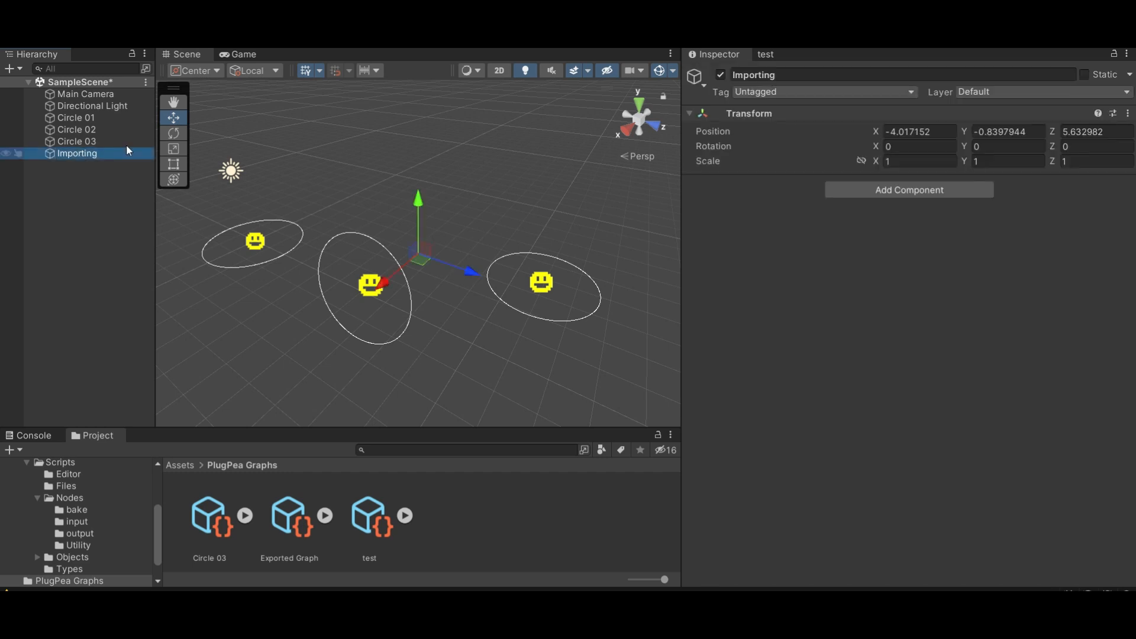
click(935, 191)
text(plug)
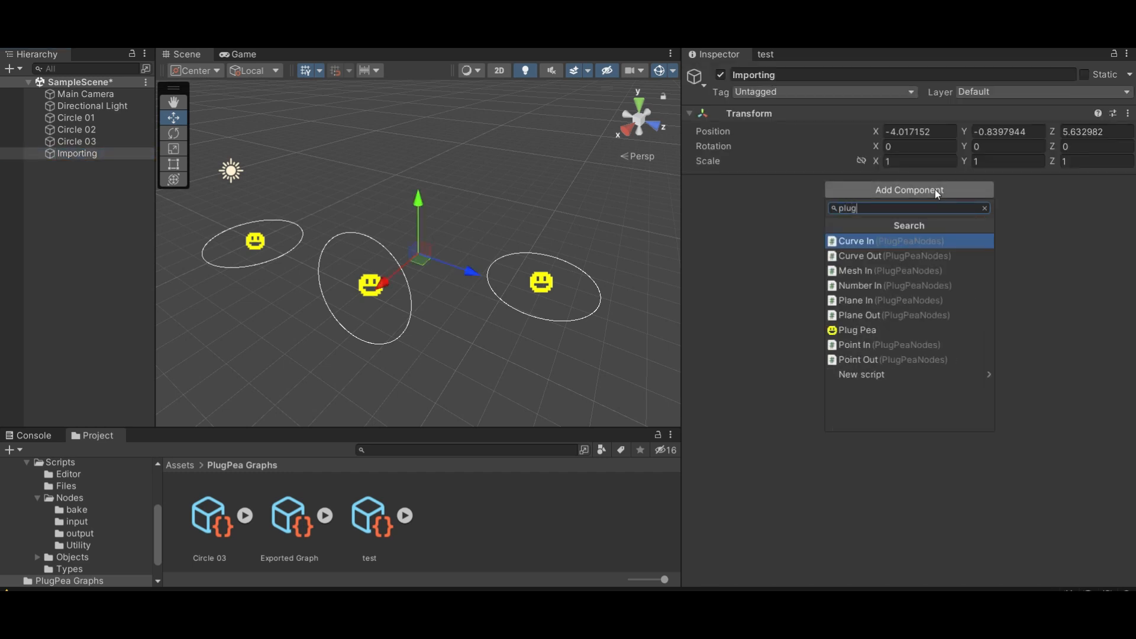
click(889, 330)
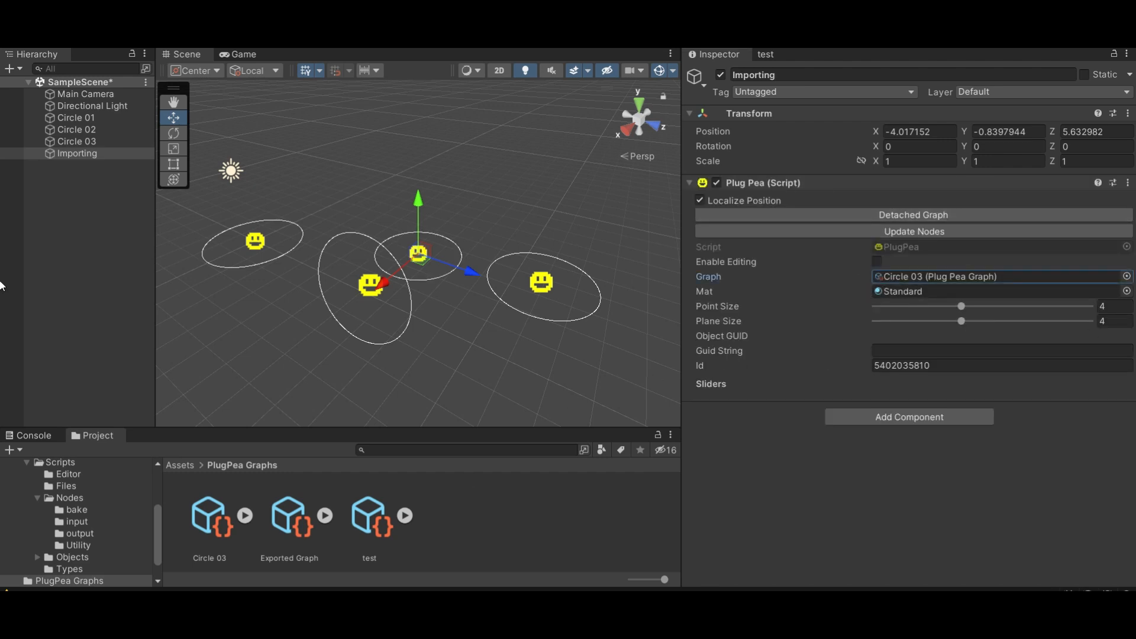
Step: Assign the graph stored in Exported Graph.asset to the Importing object's Plug Pea component
click(1126, 276)
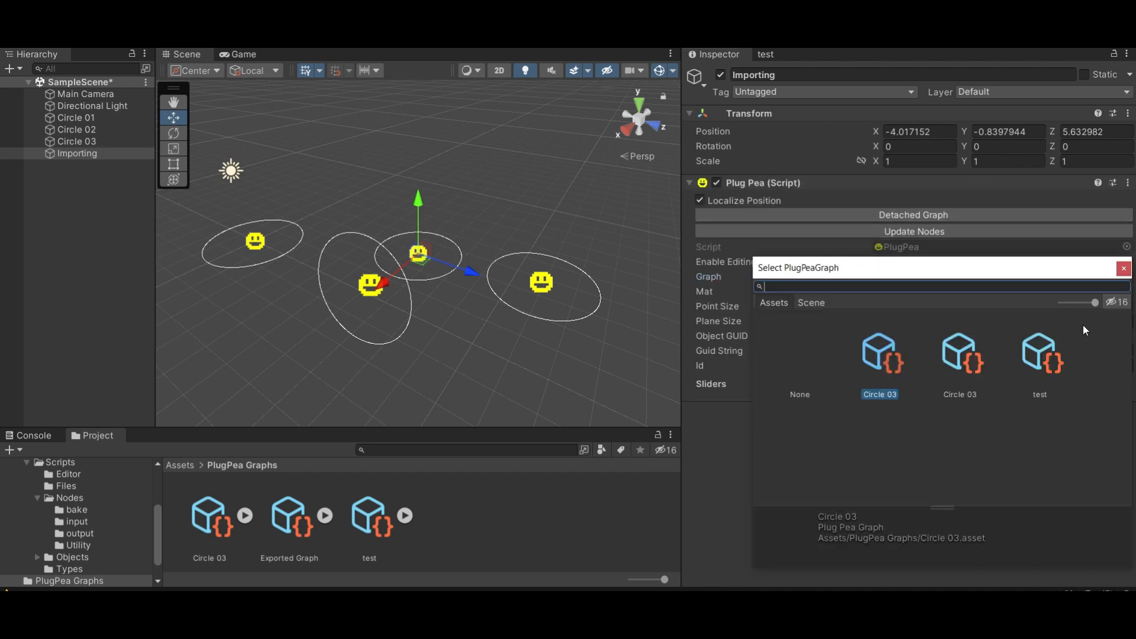
click(965, 361)
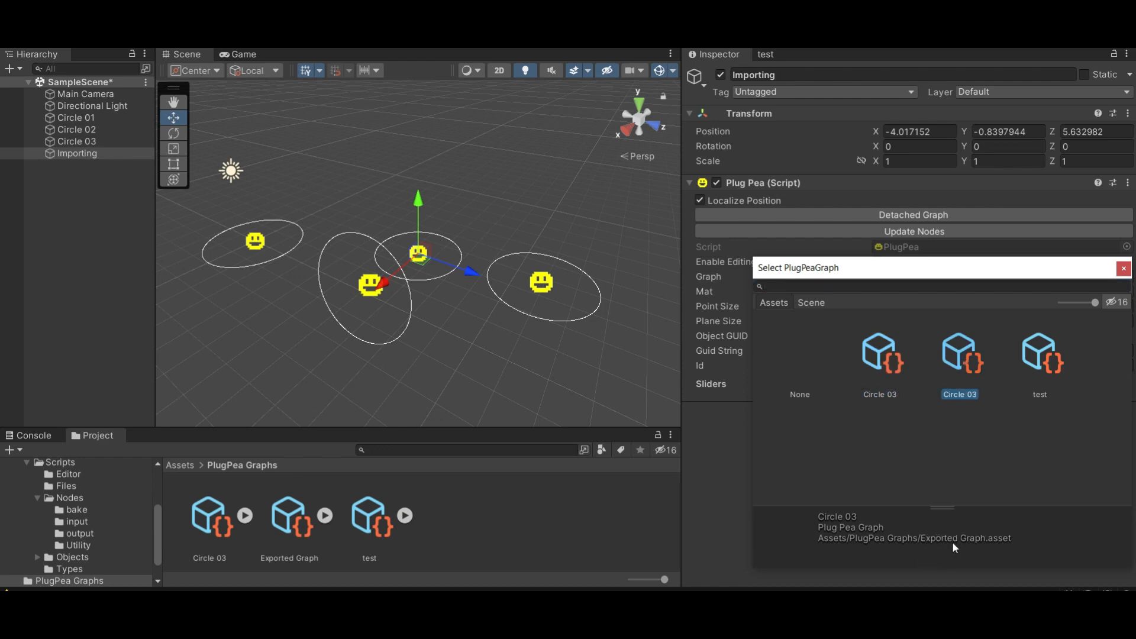
double_click(970, 353)
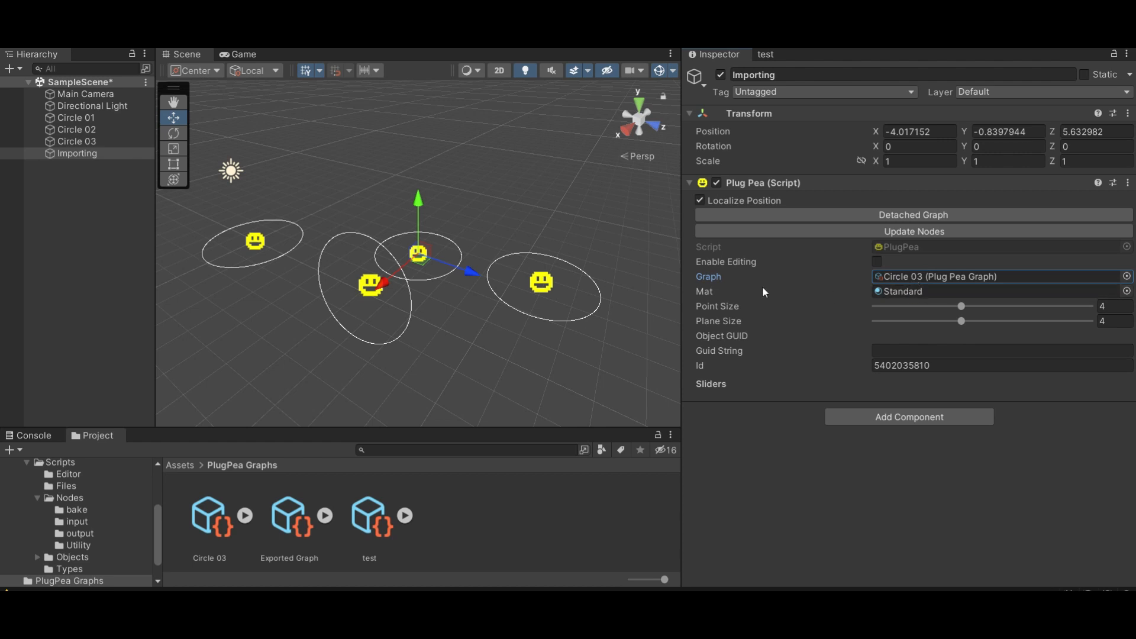
Step: Open the Importing object's graph, set its Radius slider to about 1.59, and move the object clear of the other circles
double_click(893, 276)
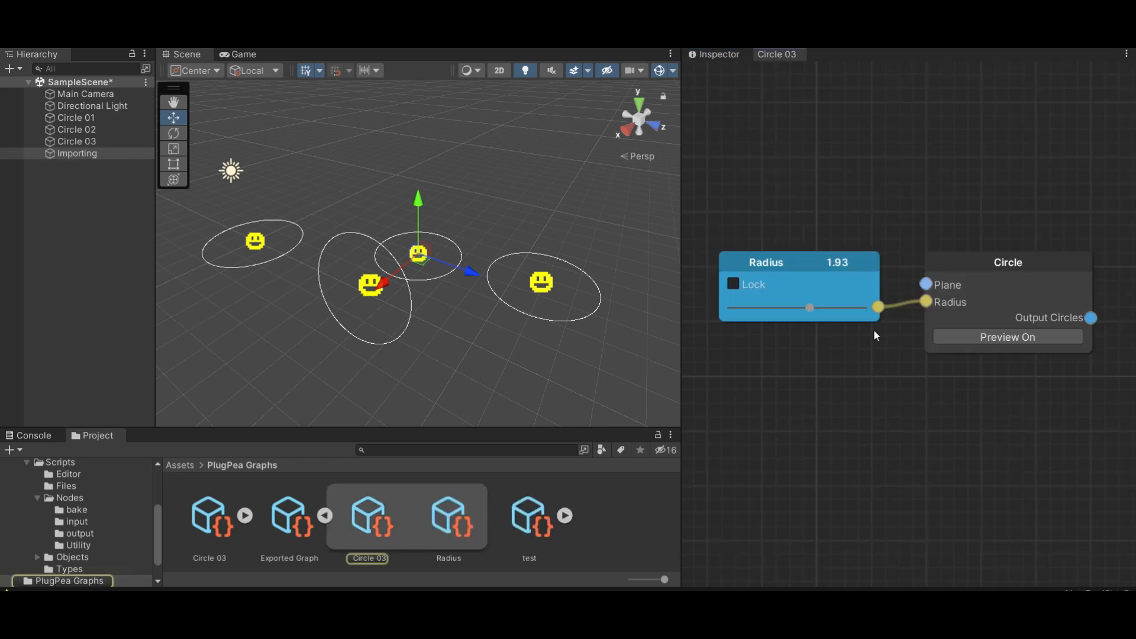
drag(813, 312, 807, 309)
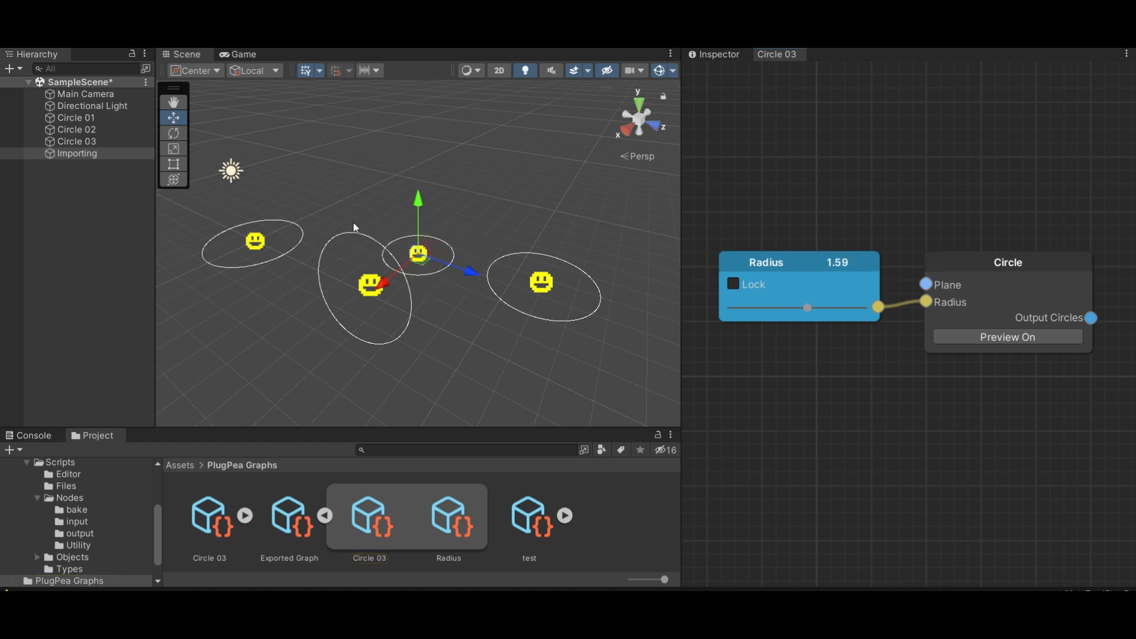
drag(423, 226, 500, 231)
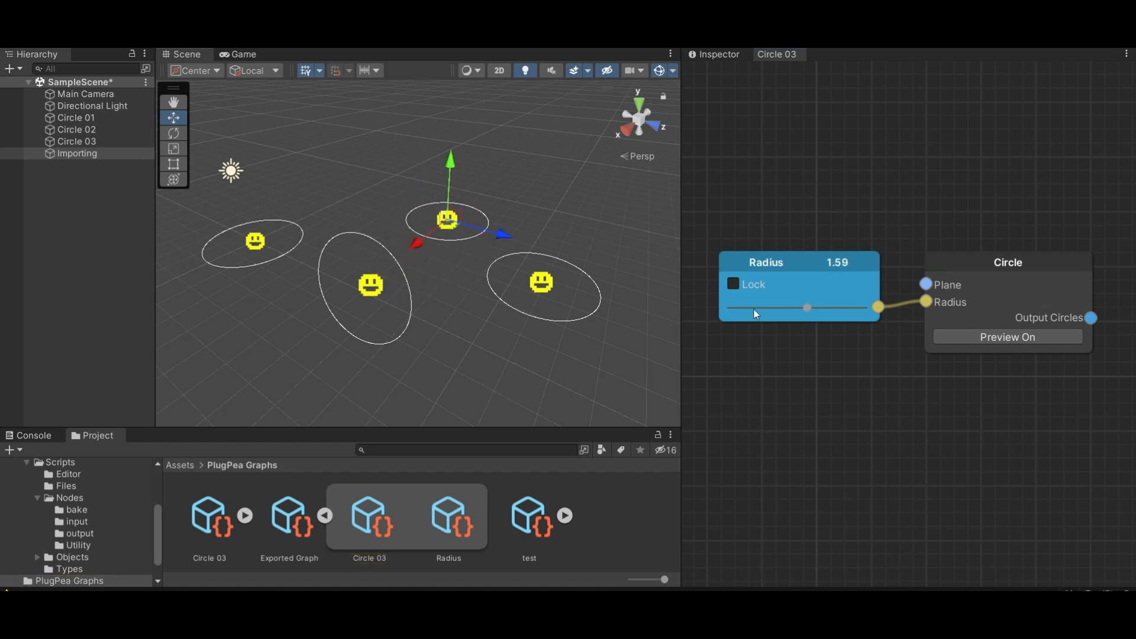
click(325, 515)
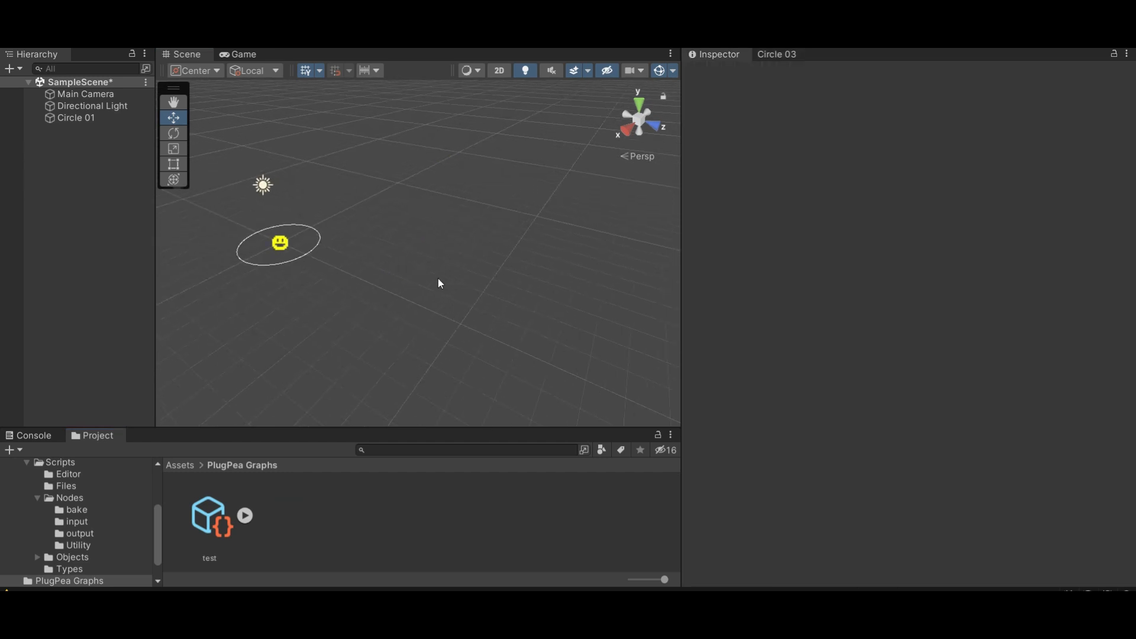
Step: Select Circle 01, frame it in the scene view, and open its test graph
click(74, 117)
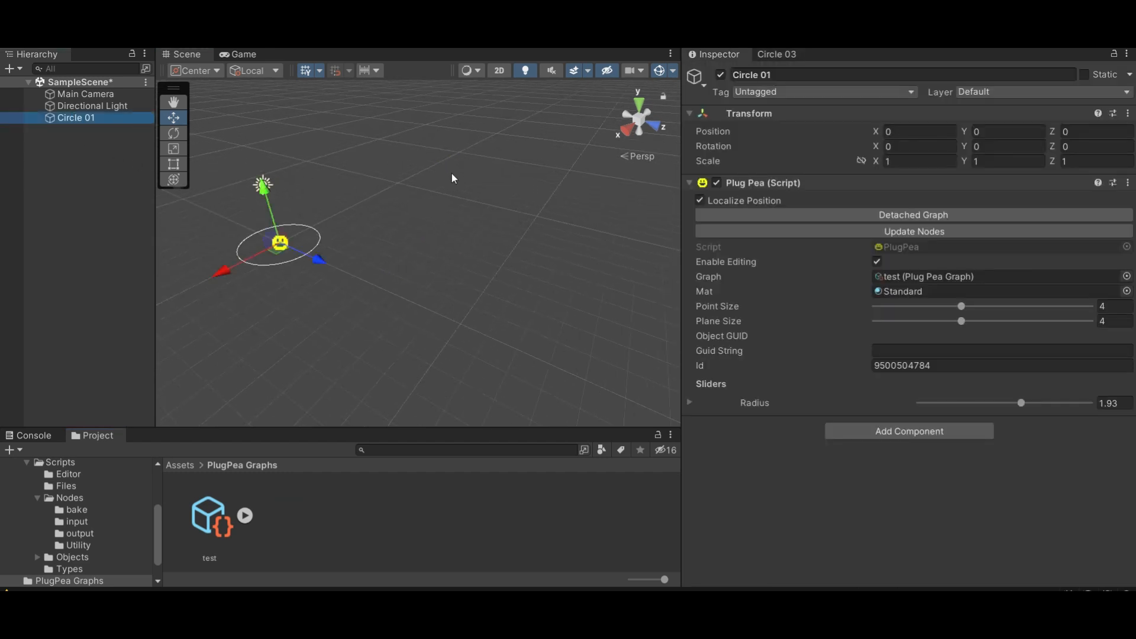
key(f)
scroll(453, 226, up, 10)
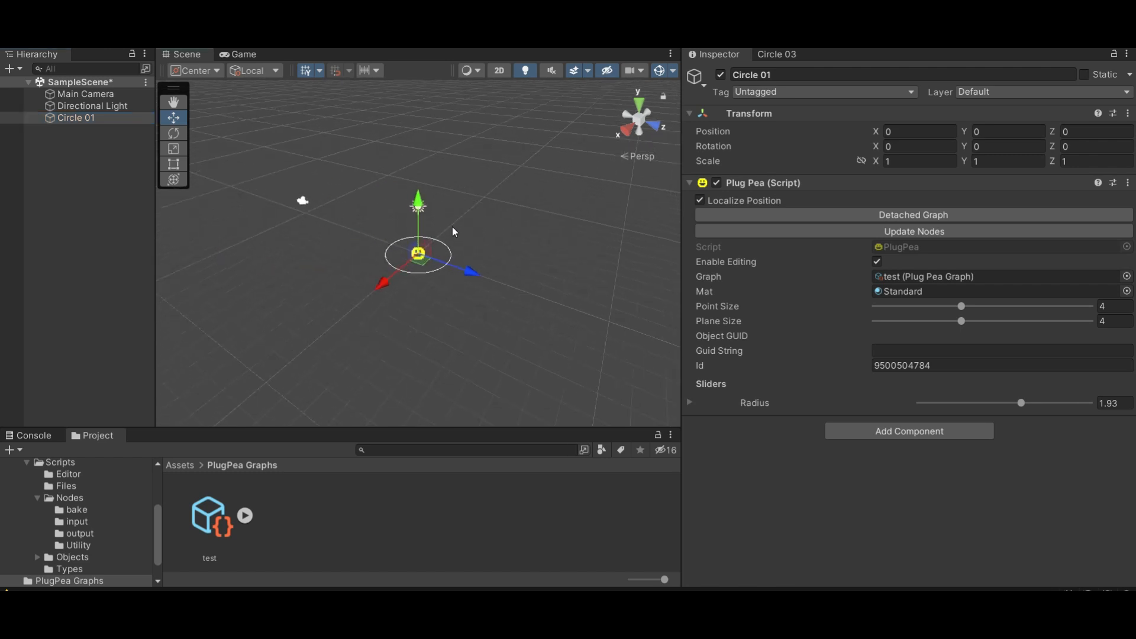
scroll(442, 228, down, 3)
scroll(444, 235, down, 5)
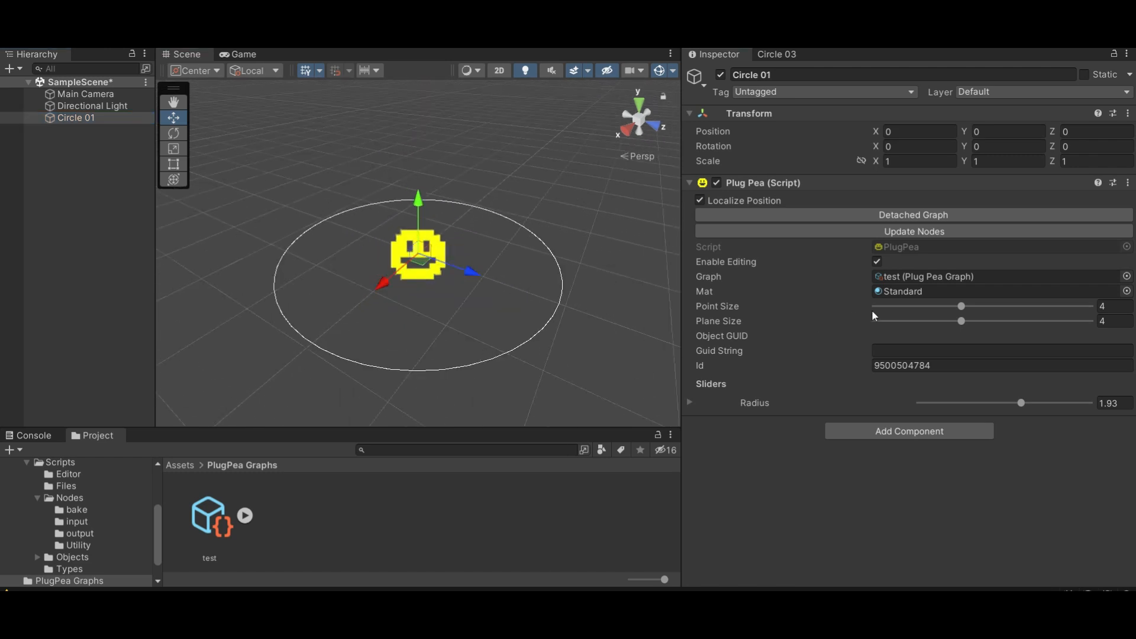
double_click(911, 276)
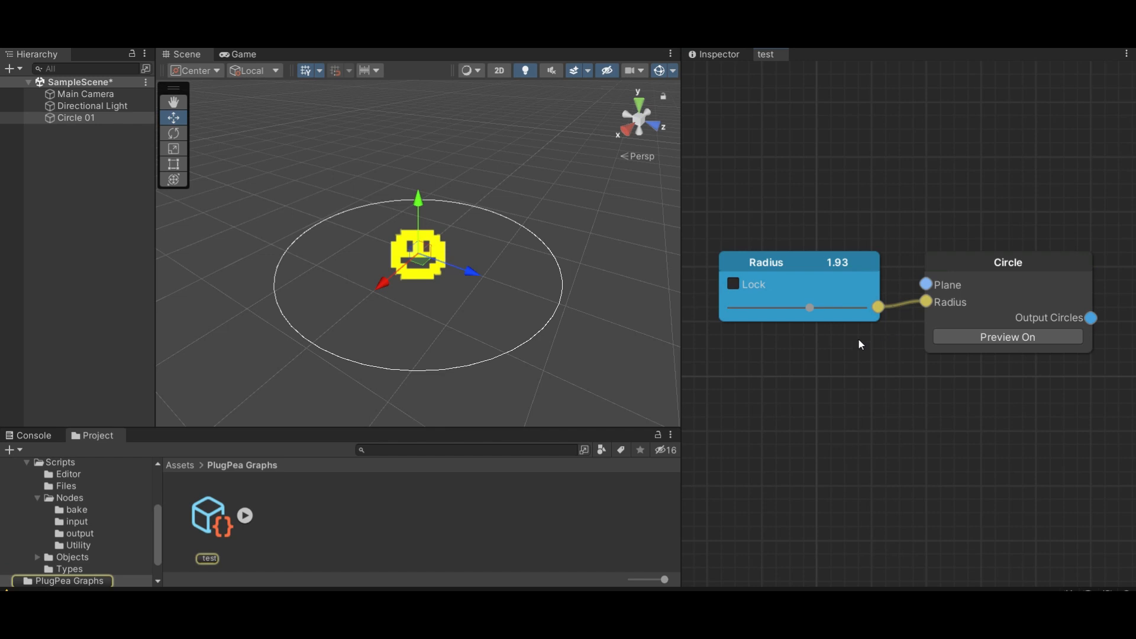
Step: Add a Bake Curve node (Curve Export) beside the Circle node in the test graph
scroll(401, 332, down, 3)
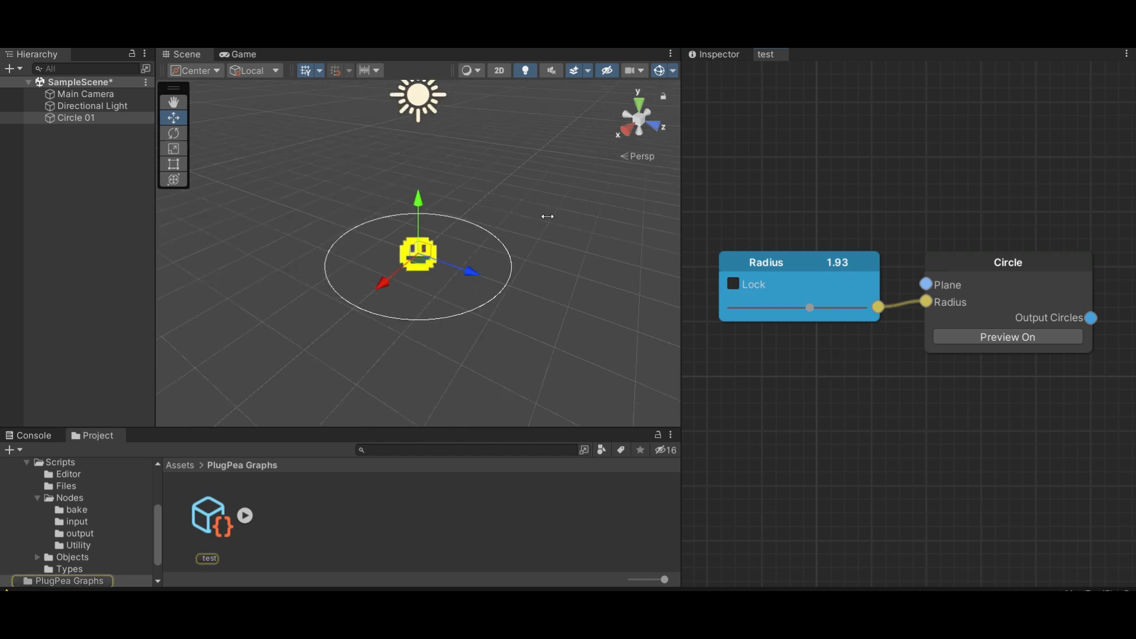
middle_drag(969, 235, 893, 233)
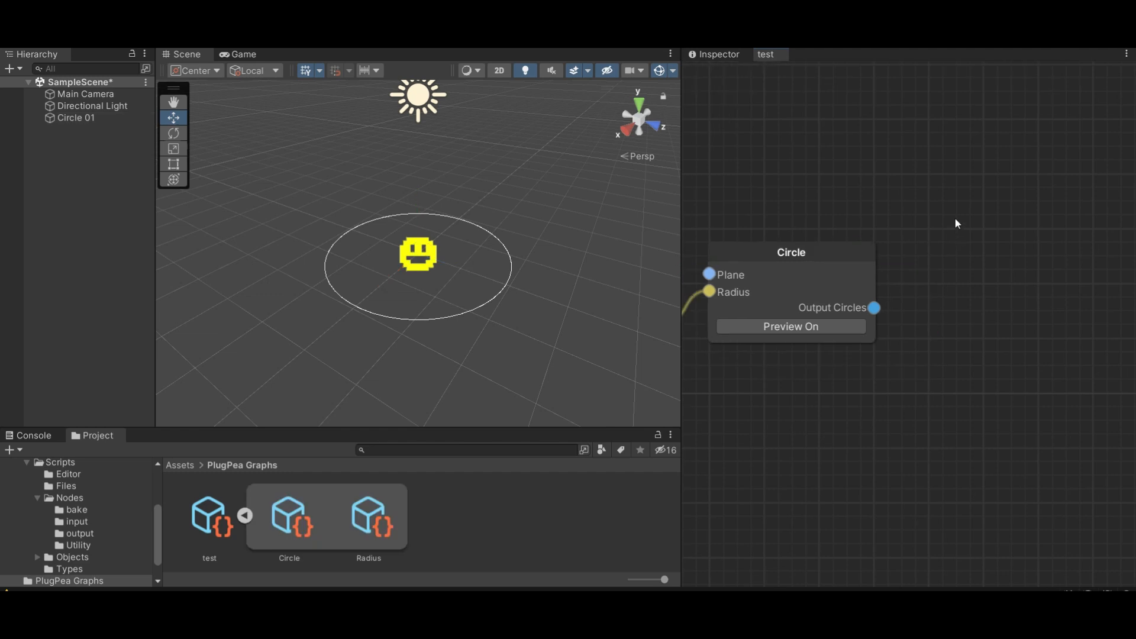
right_click(955, 219)
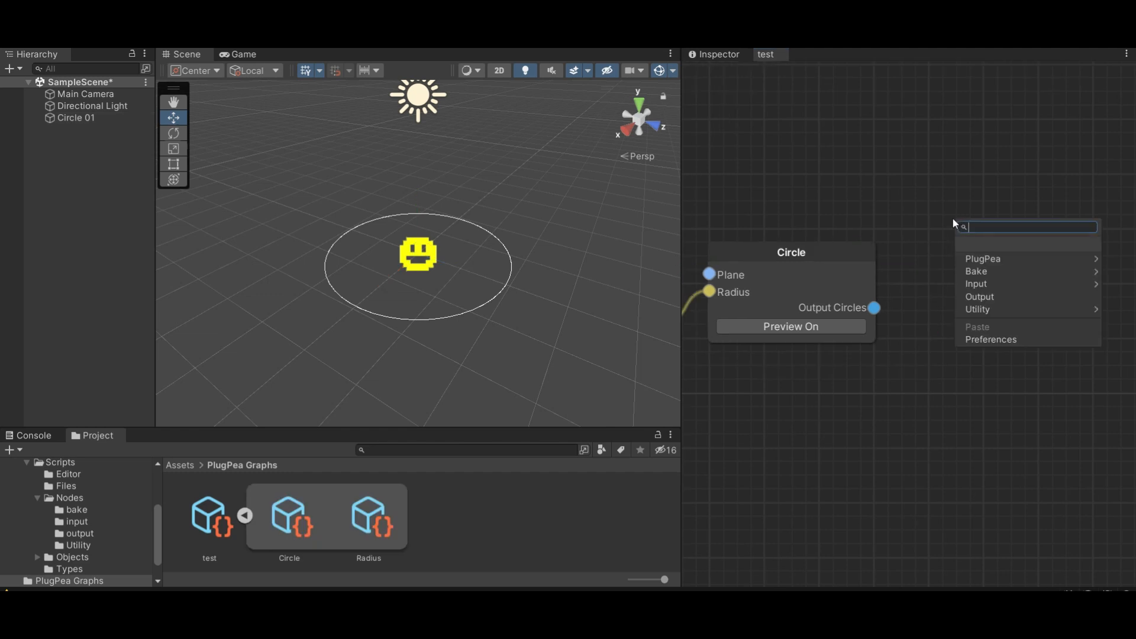
click(981, 272)
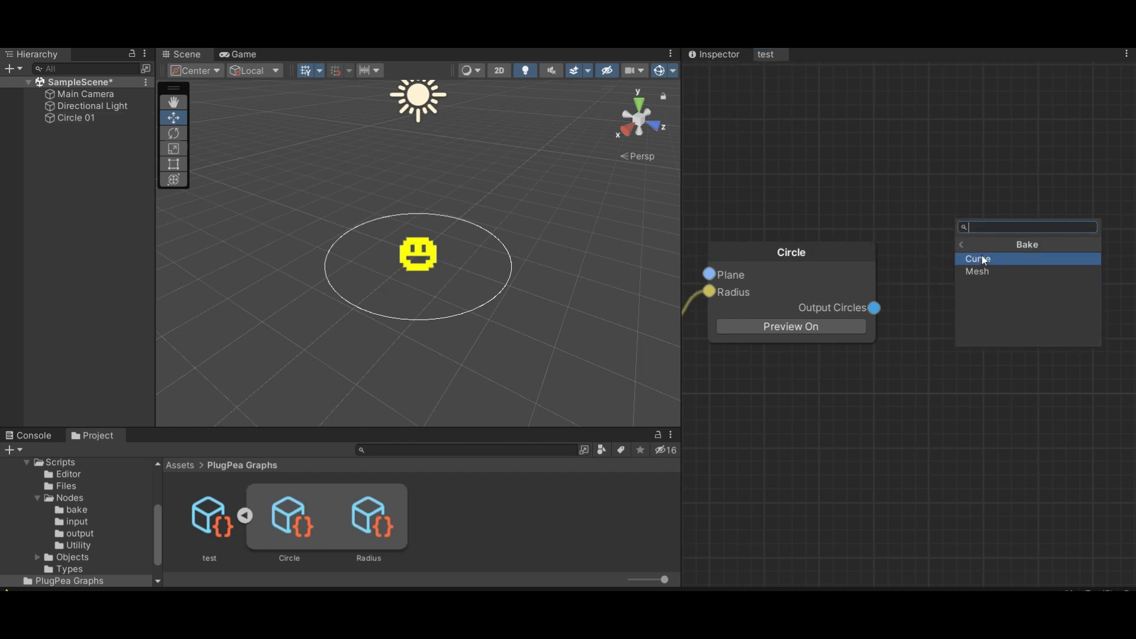
click(983, 259)
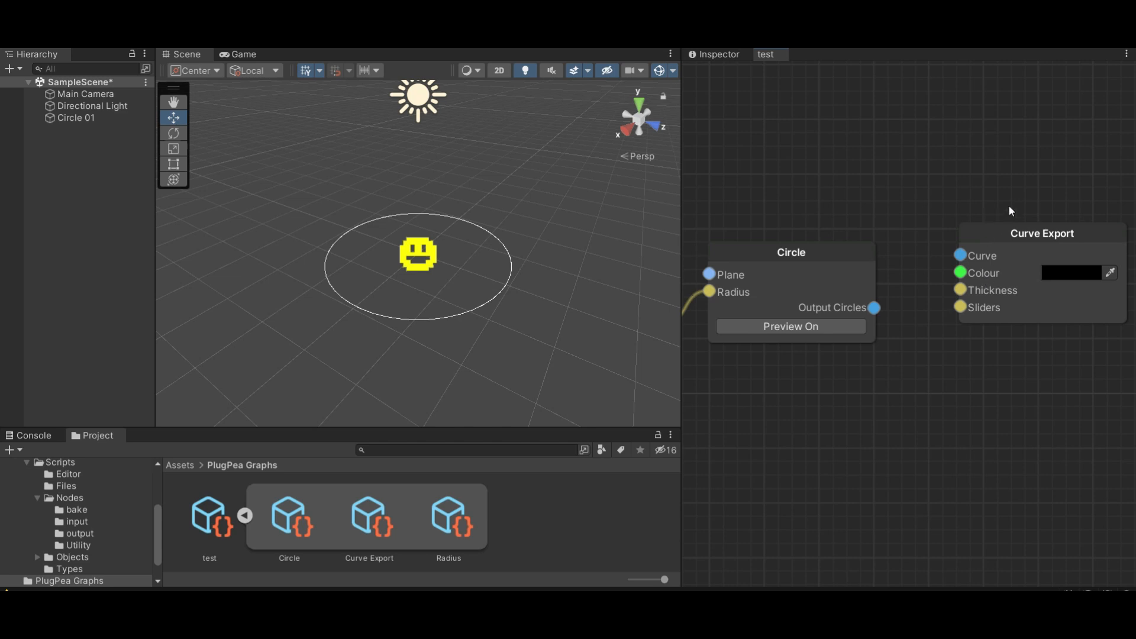
Step: Reposition the Curve Export node and connect the Circle node's Output Circles to its Curve input
middle_drag(1009, 206, 888, 174)
drag(893, 193, 929, 239)
click(782, 286)
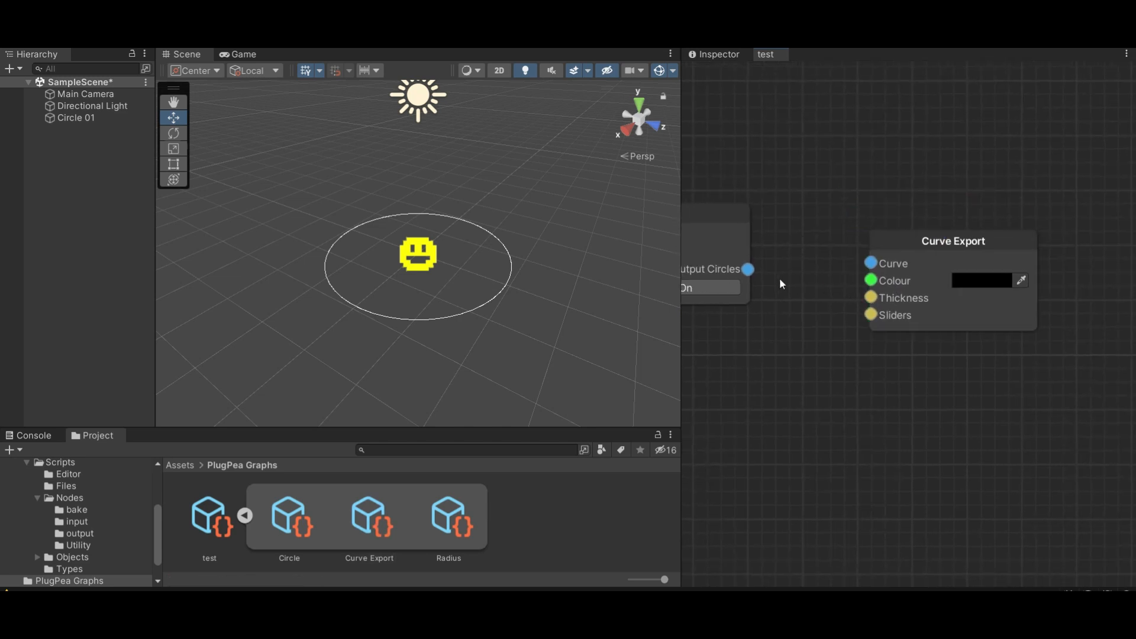
drag(803, 272, 871, 263)
Step: Set the Curve Export node's Colour to bright red
click(1009, 290)
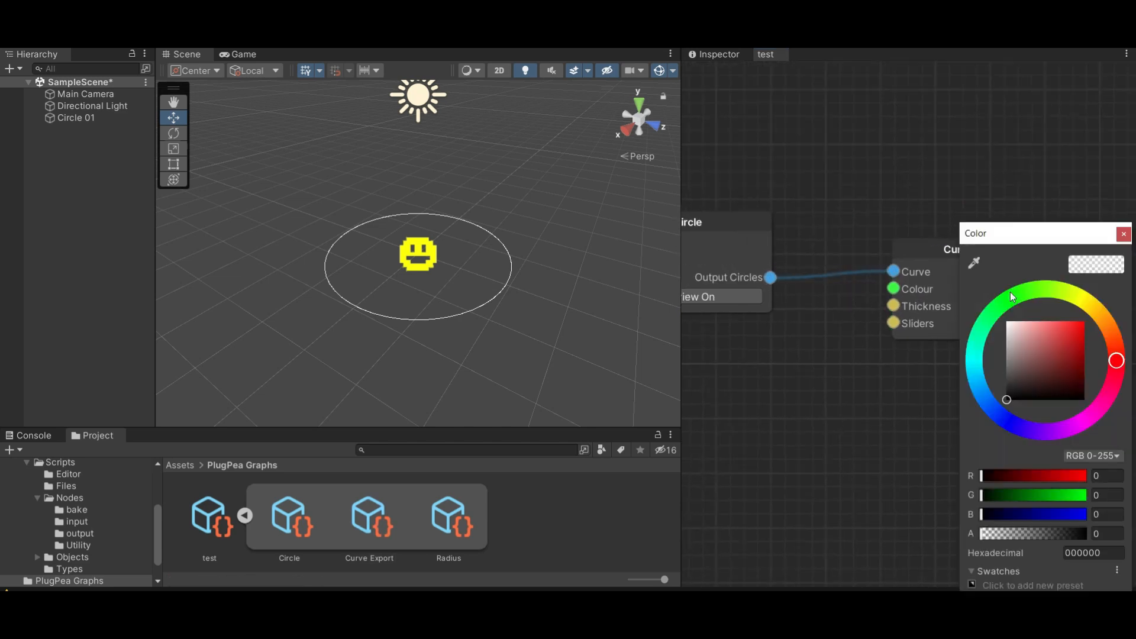
drag(1031, 342, 1081, 319)
click(797, 386)
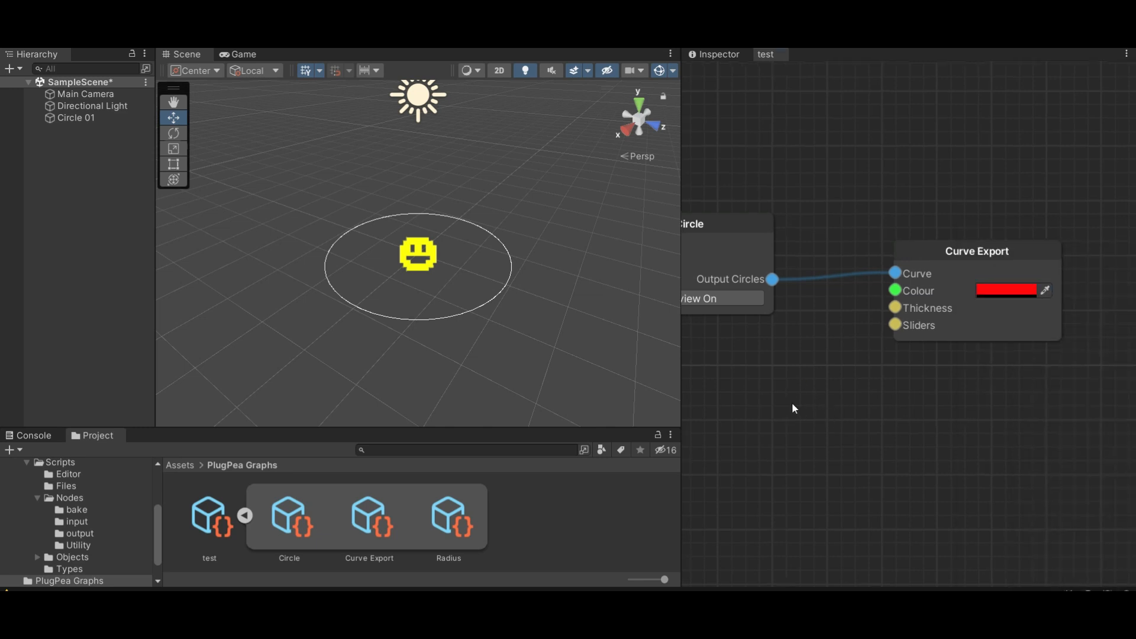
middle_drag(792, 402, 837, 411)
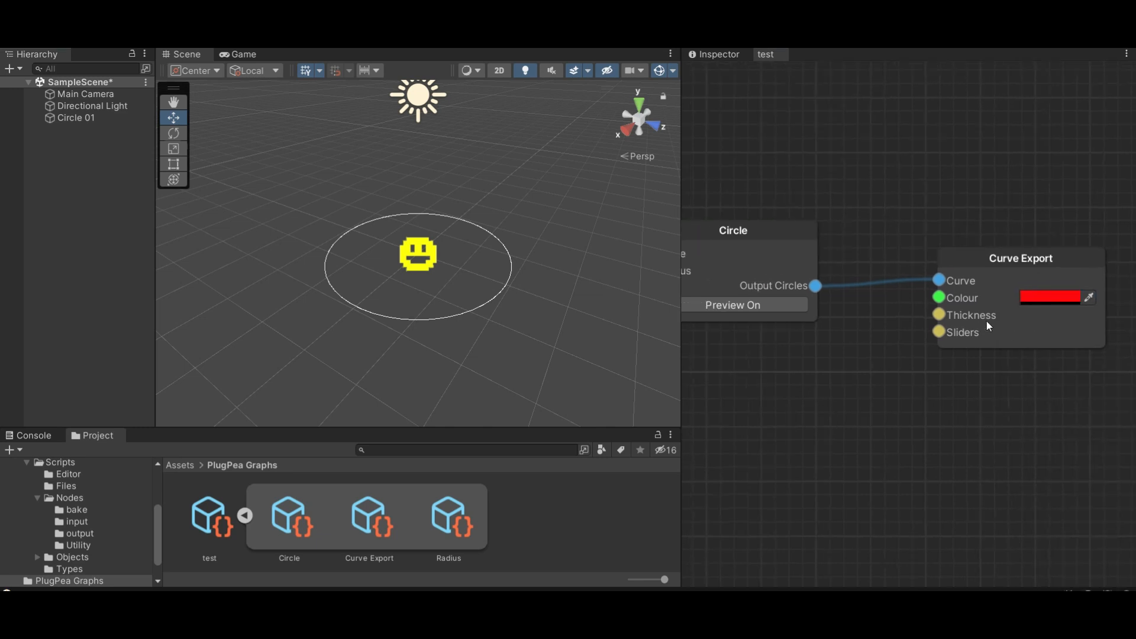
Step: Add a slider with the value 0.25 below the Circle node and rename it Thickness
double_click(799, 382)
text(0.25)
click(798, 383)
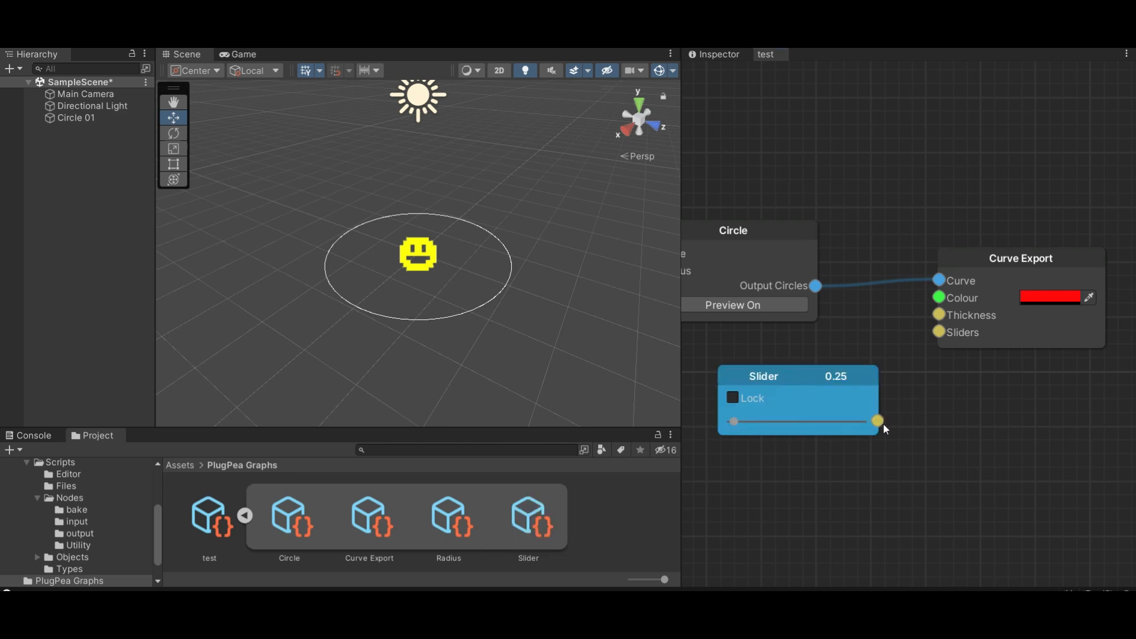
right_click(787, 382)
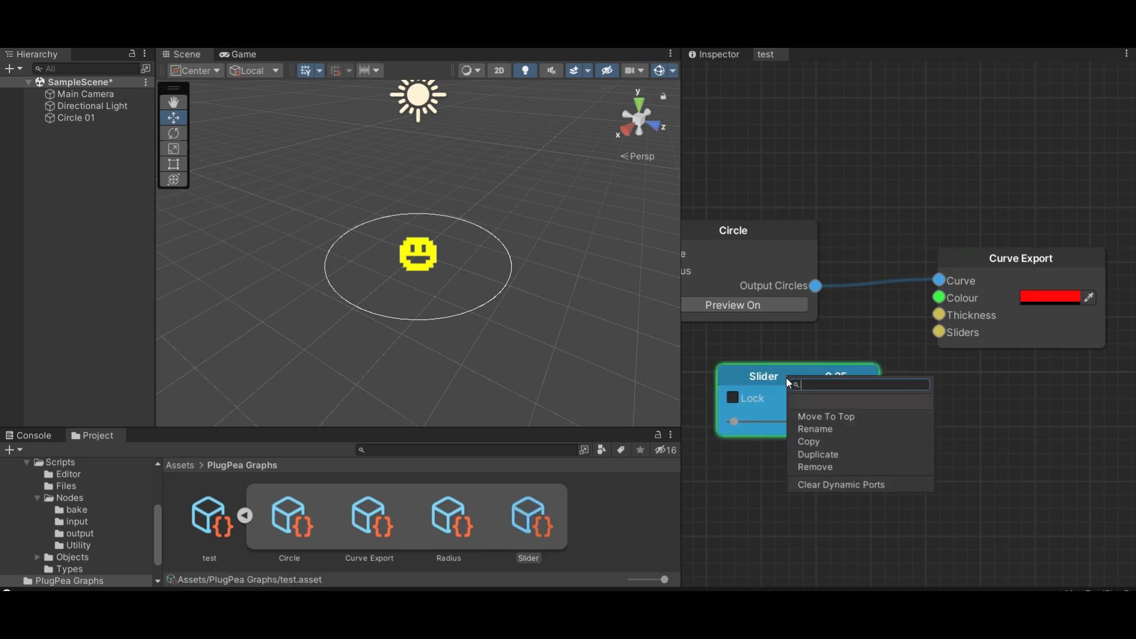
click(830, 432)
text(Thickn)
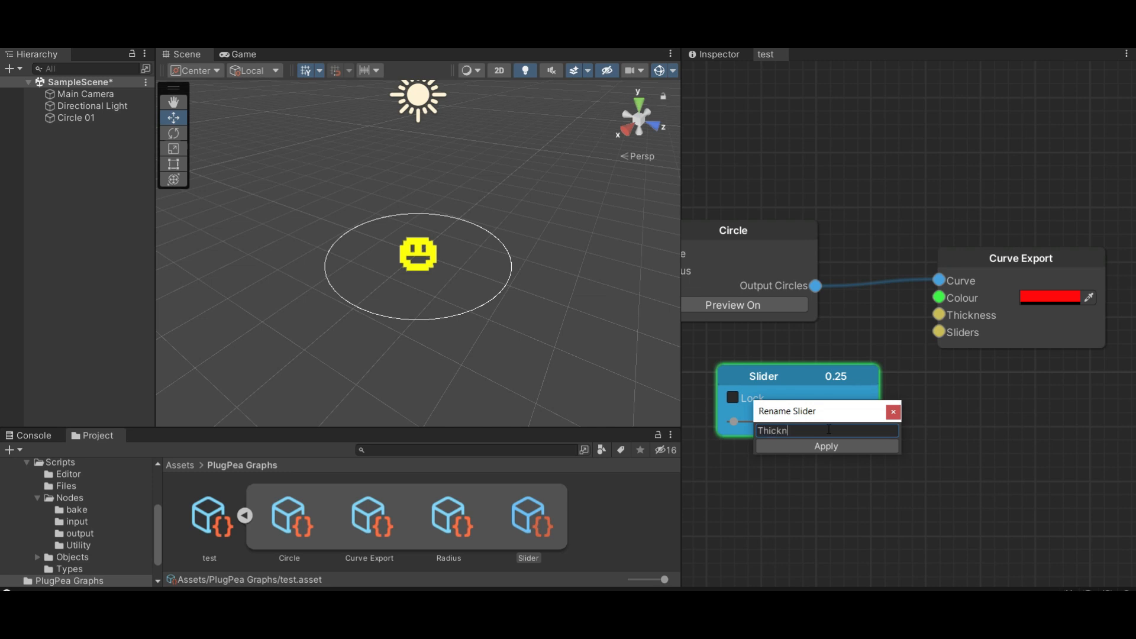
text(ess)
click(831, 444)
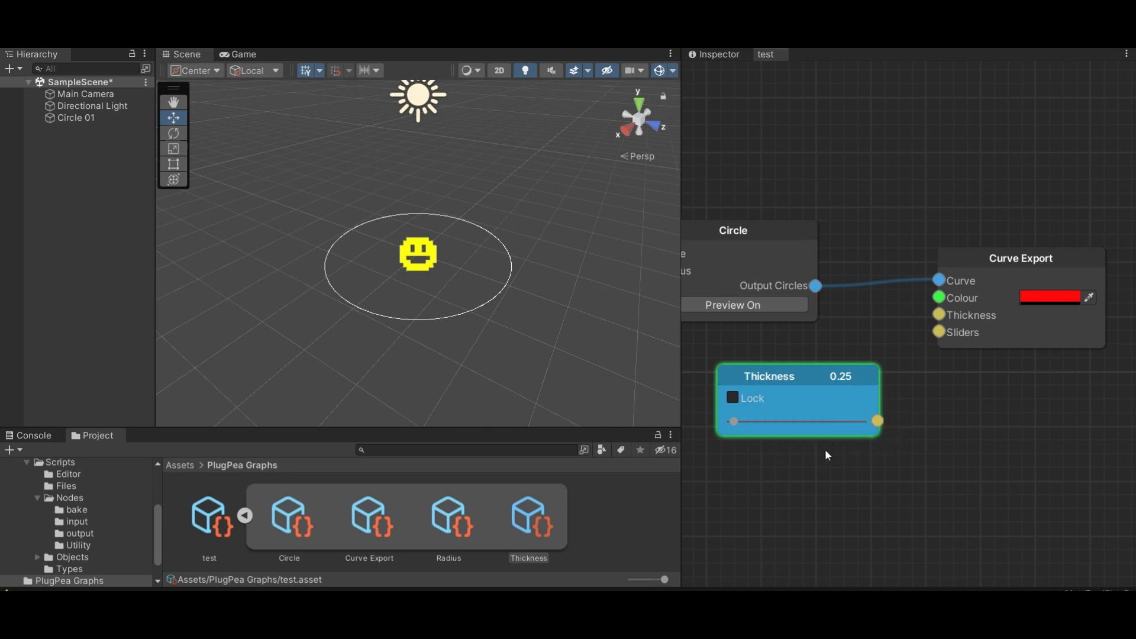
Step: Drive Curve Export's Thickness input from the Thickness slider at about 0.65 and inspect the generated curve object under Circle 01
drag(878, 421, 939, 314)
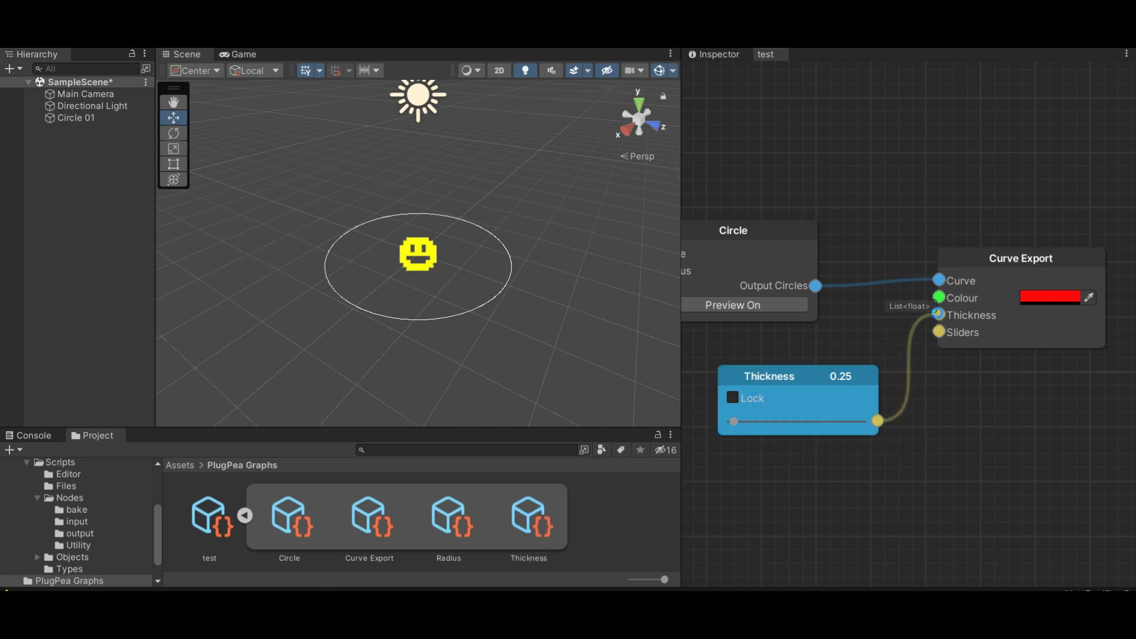
mouse_move(737, 421)
mouse_down()
mouse_move(769, 420)
mouse_move(743, 421)
mouse_up()
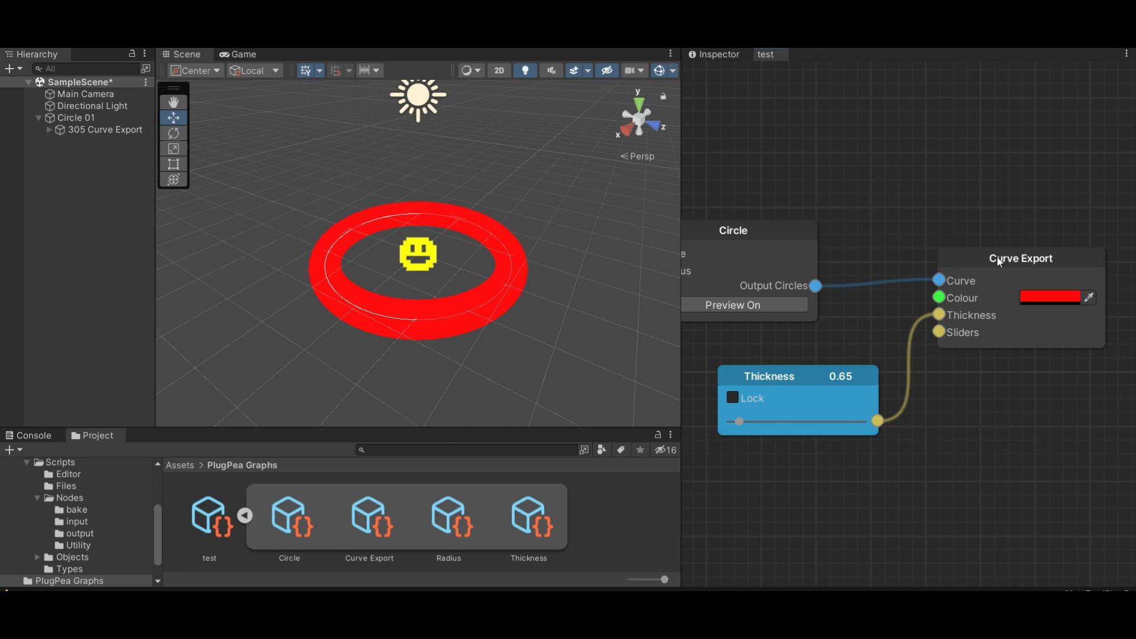
click(48, 130)
click(93, 142)
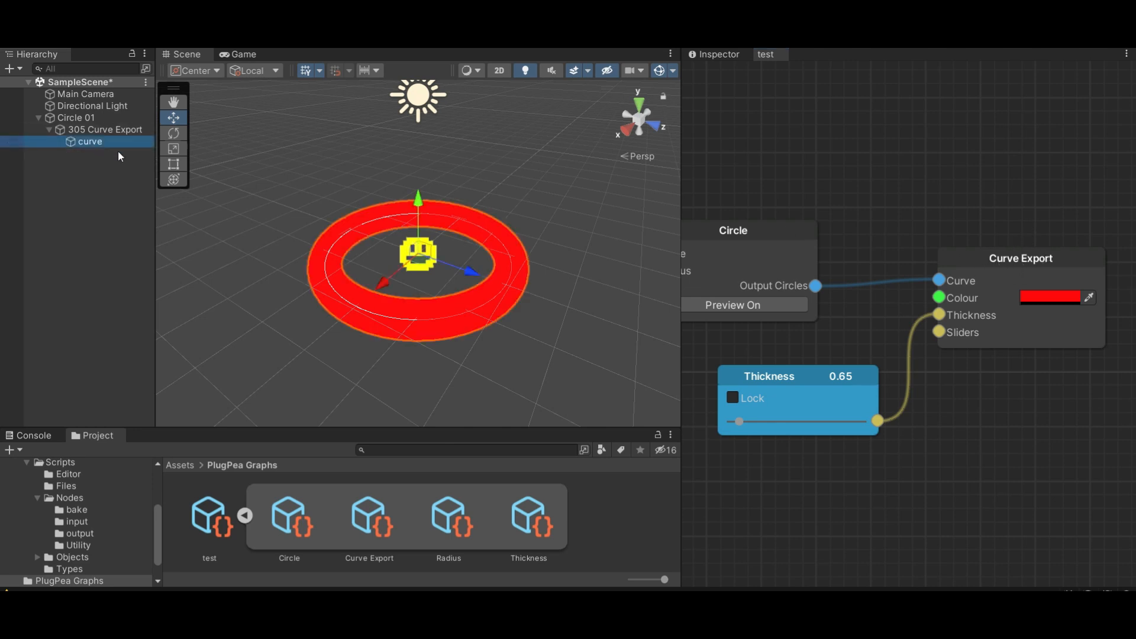
scroll(456, 266, down, 5)
click(456, 267)
Step: Turn off the Circle node's preview in the test graph
middle_drag(772, 200, 882, 191)
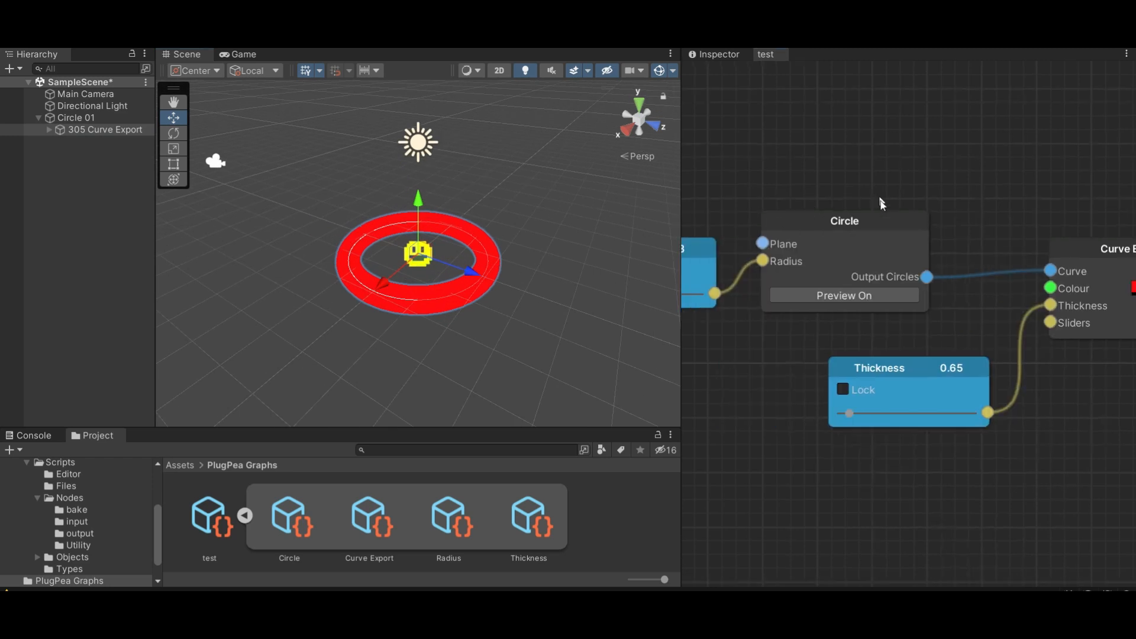
scroll(847, 310, up, 3)
click(833, 308)
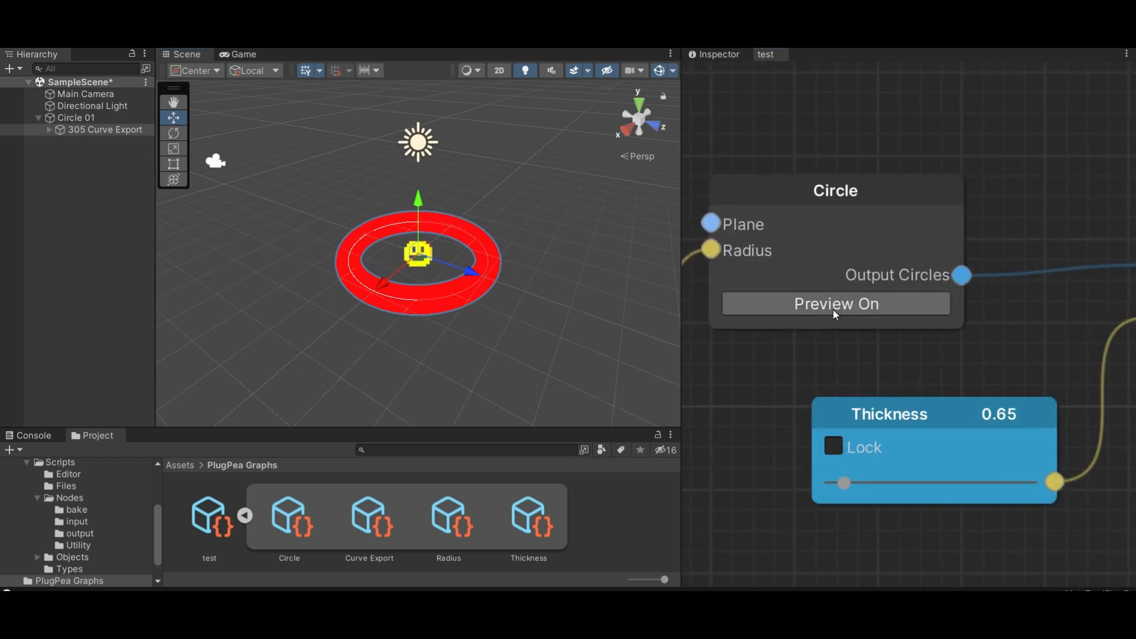
click(833, 309)
click(832, 309)
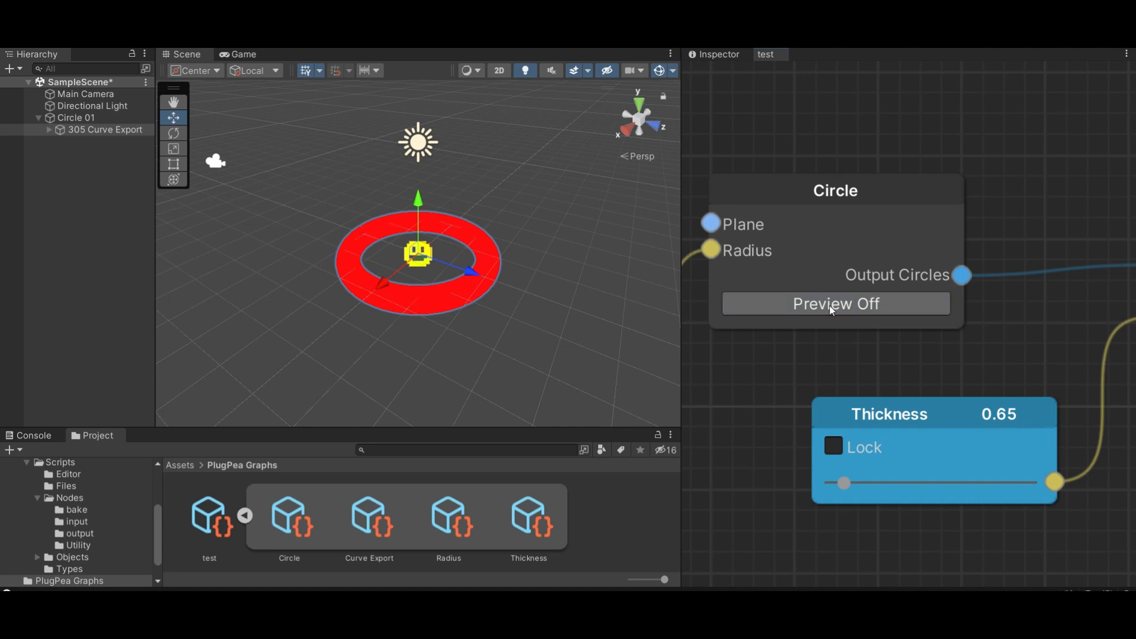
Step: Rename the Curve Export node to New Circle
scroll(840, 261, down, 2)
scroll(852, 269, up, 2)
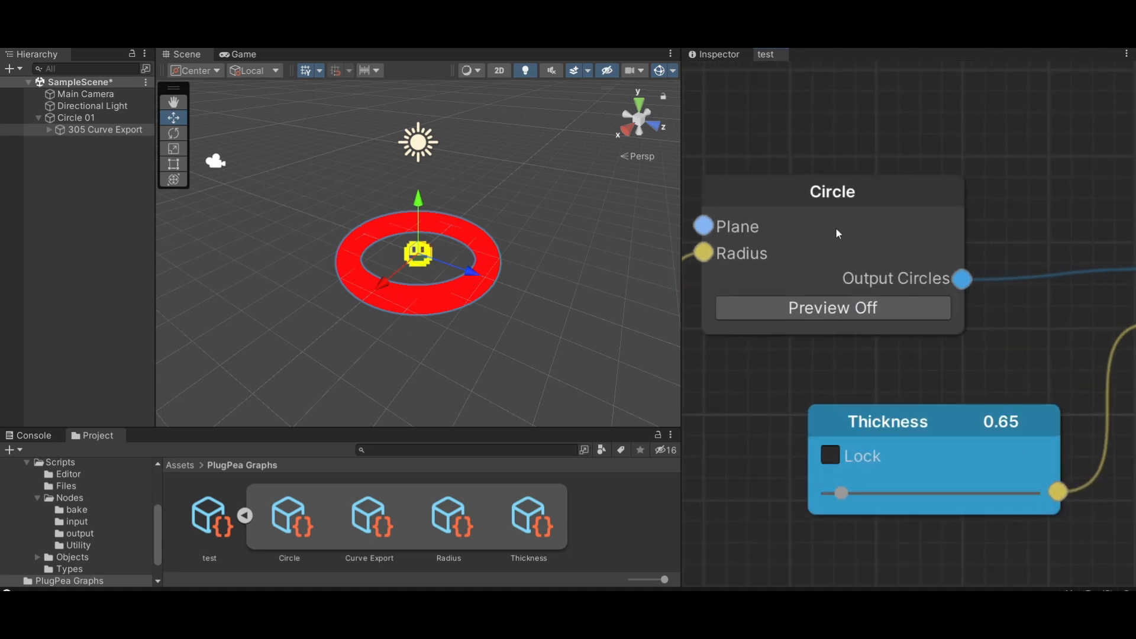
middle_drag(866, 154, 957, 199)
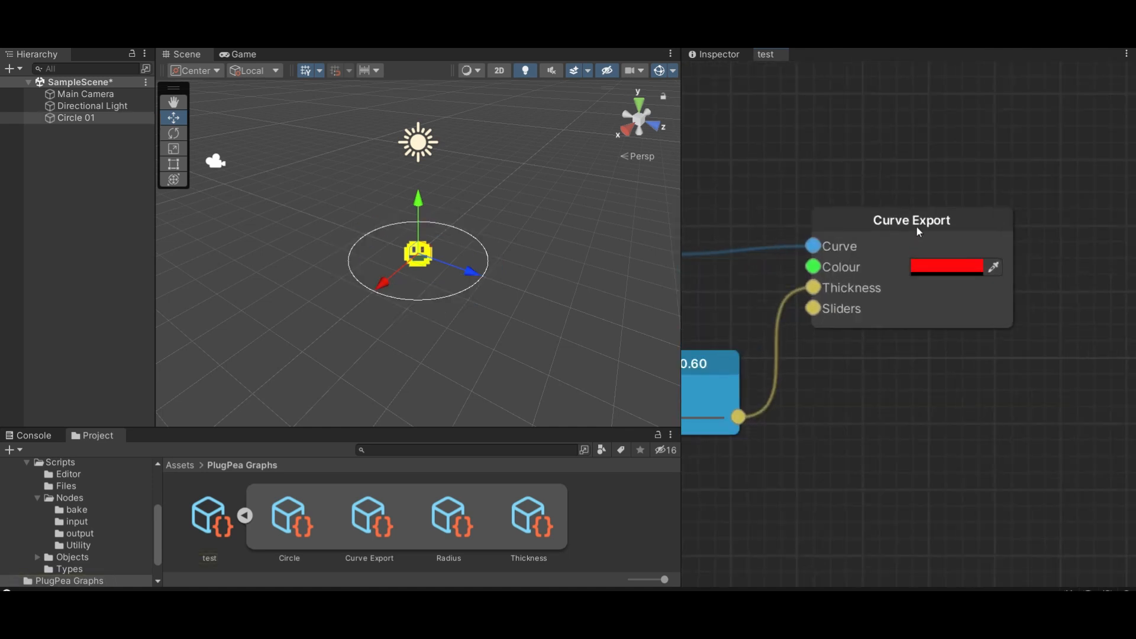
right_click(920, 216)
click(984, 269)
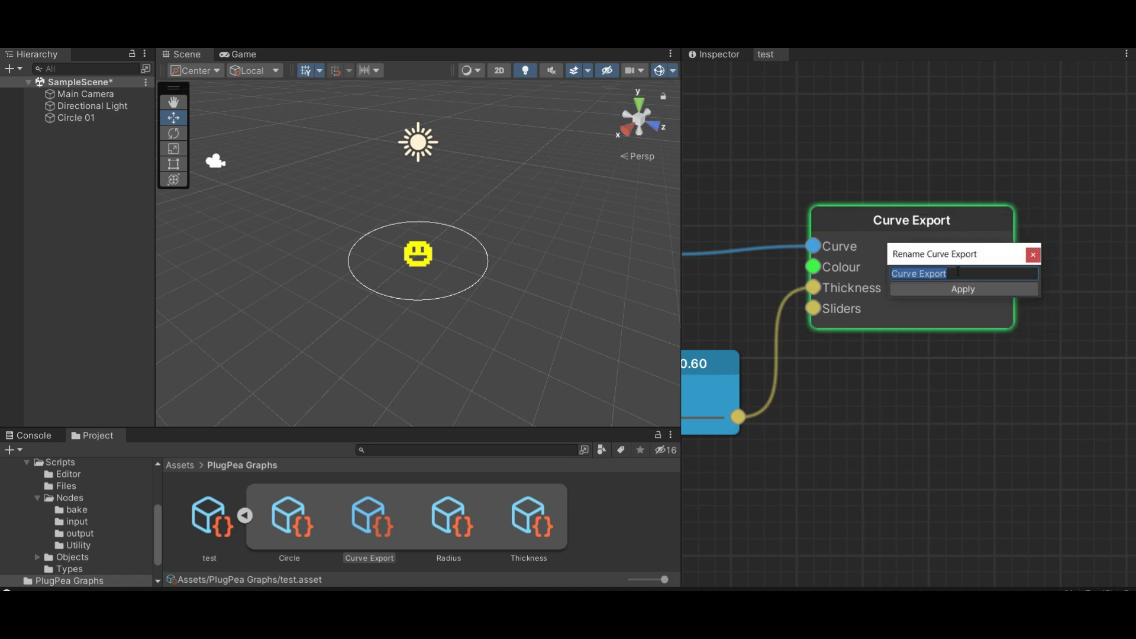
text(New Circle)
click(986, 288)
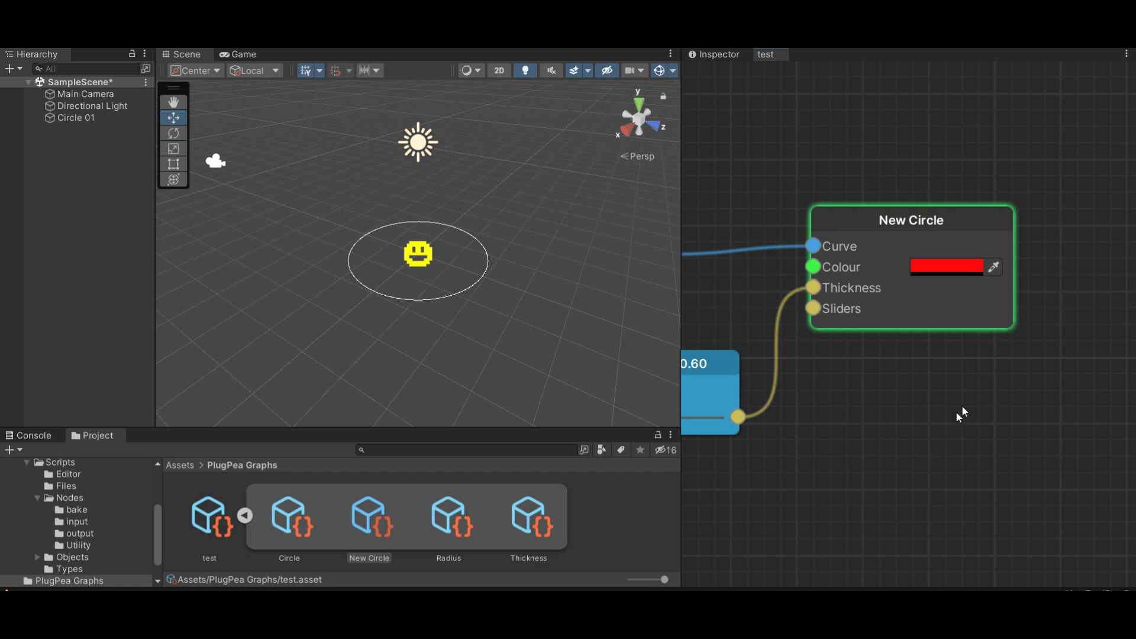
Step: Set the Thickness slider to about 0.27 and the Radius slider to about 3.42
drag(777, 401, 771, 402)
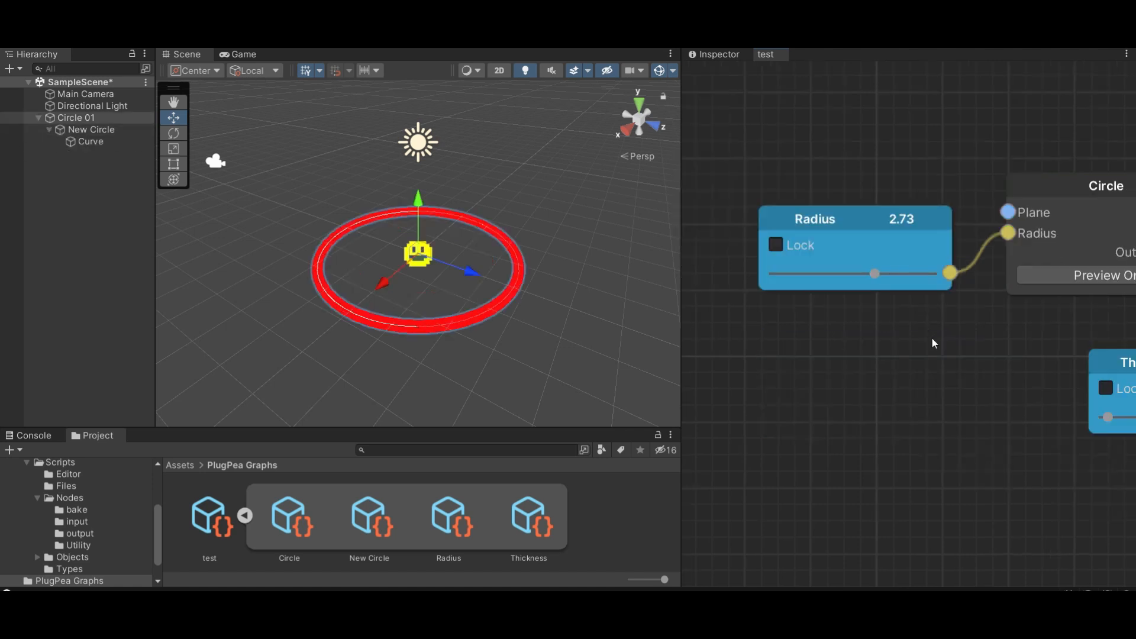
scroll(933, 335, down, 3)
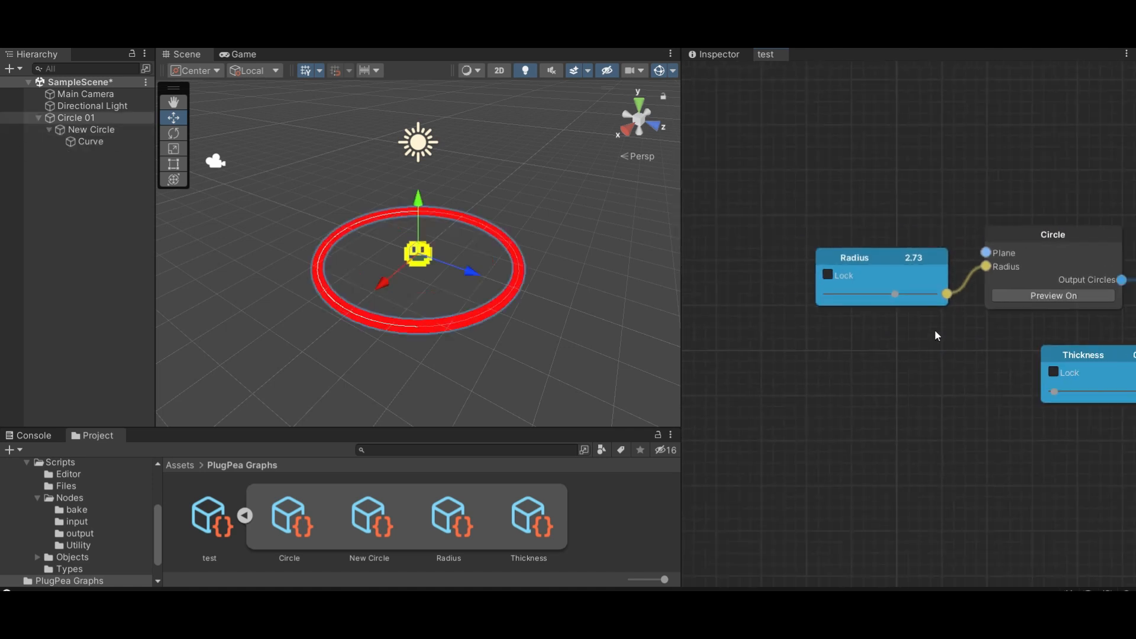
middle_drag(935, 329, 849, 368)
drag(808, 348, 804, 347)
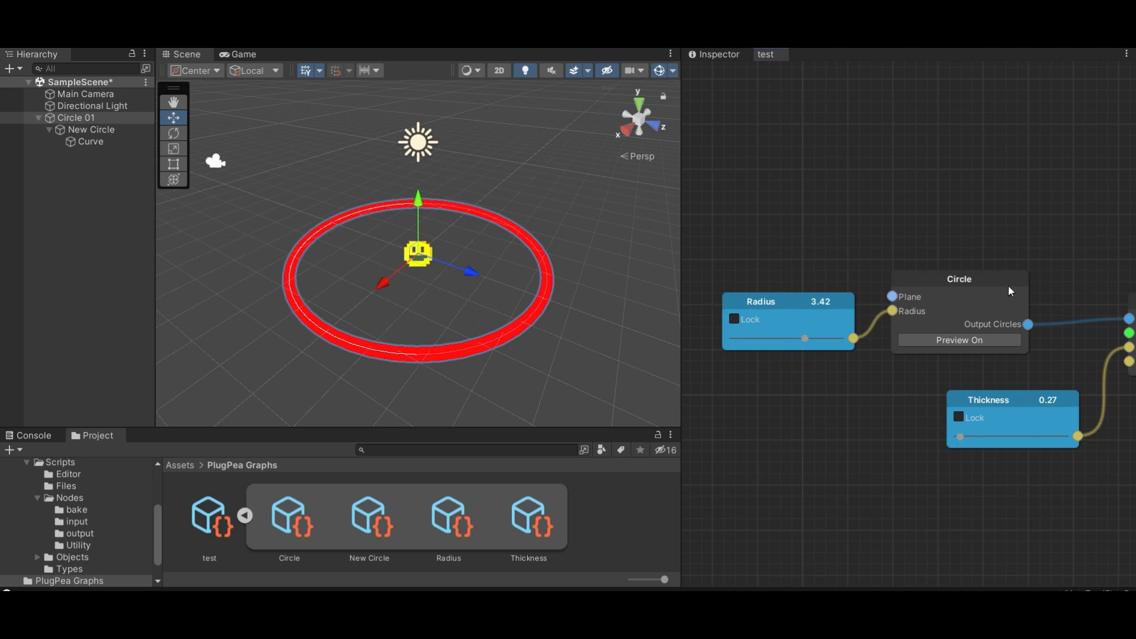
scroll(971, 358, up, 3)
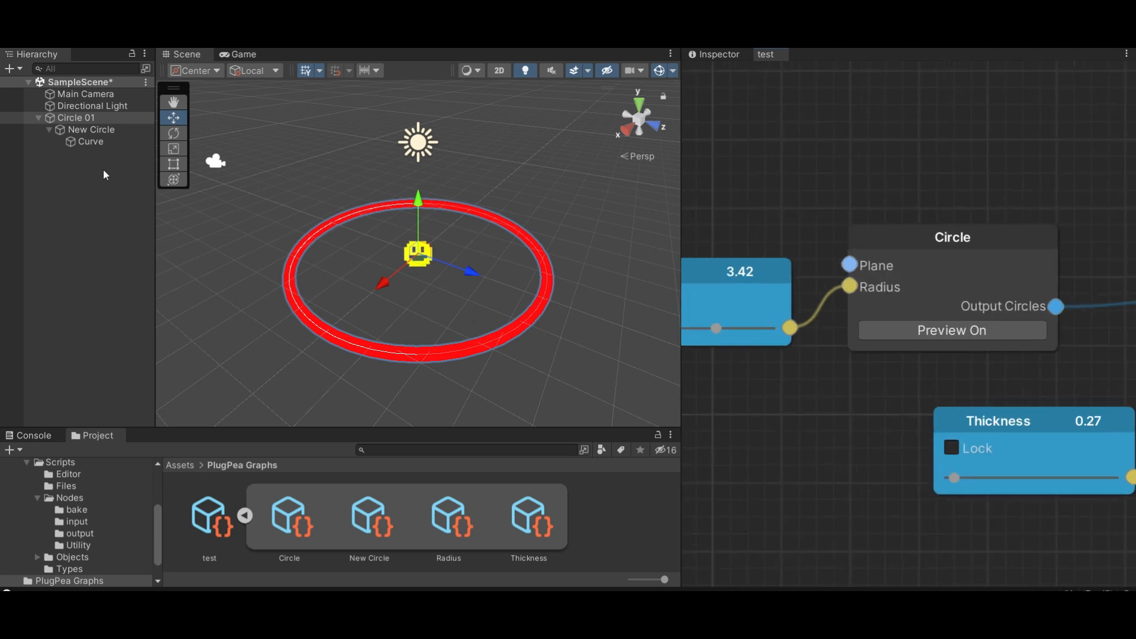
Step: Raise the New Circle object above the ground by increasing its Y position
click(79, 130)
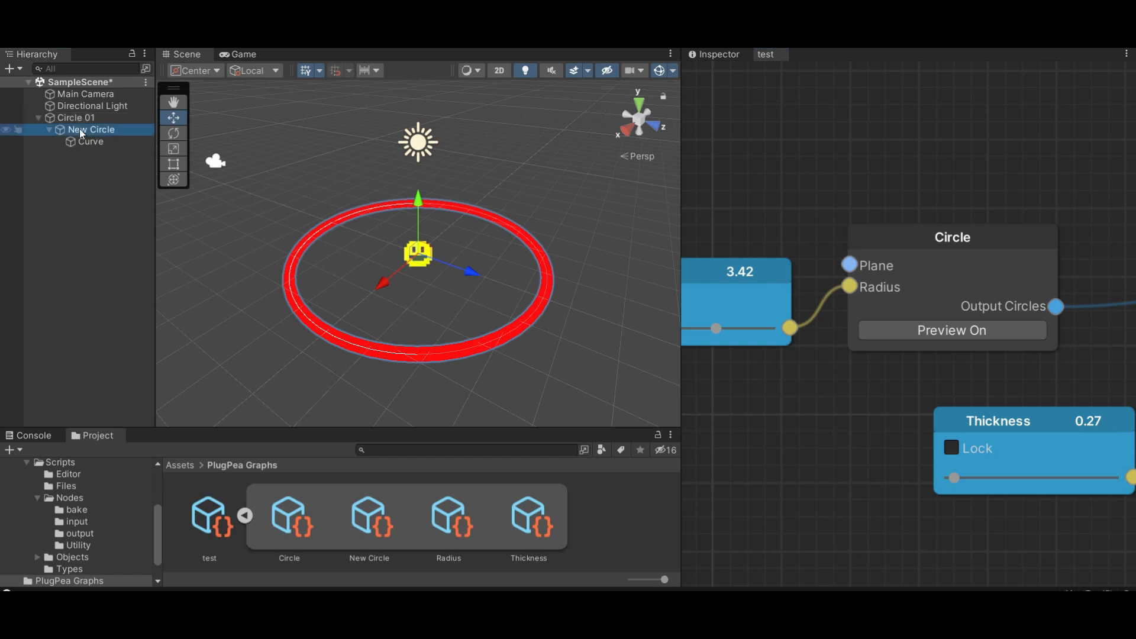
click(717, 54)
click(984, 132)
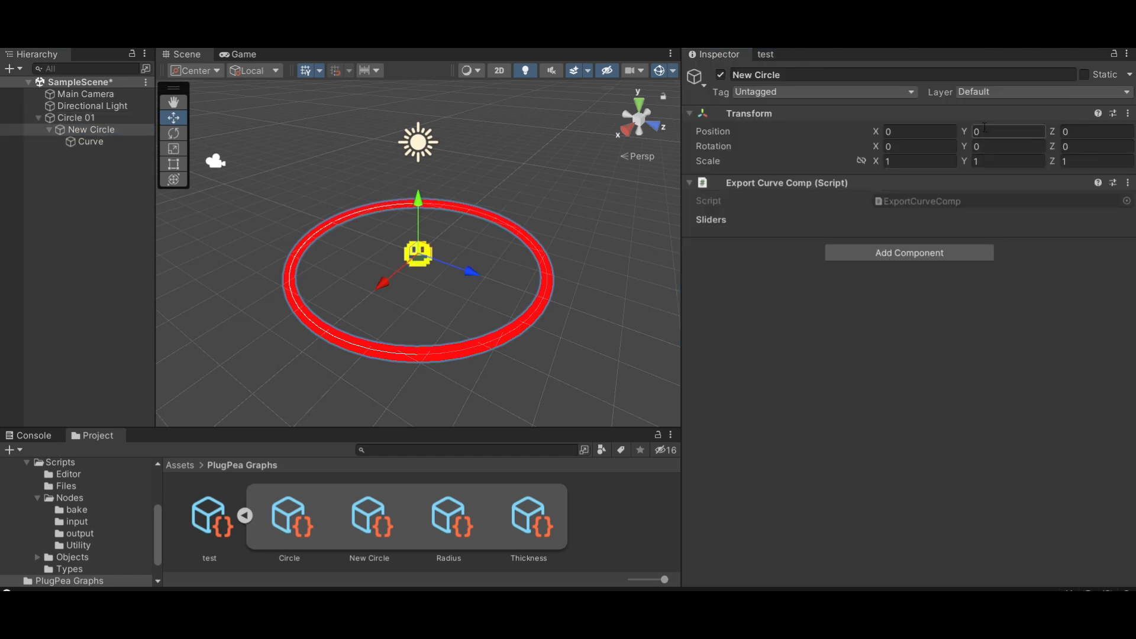
text(20)
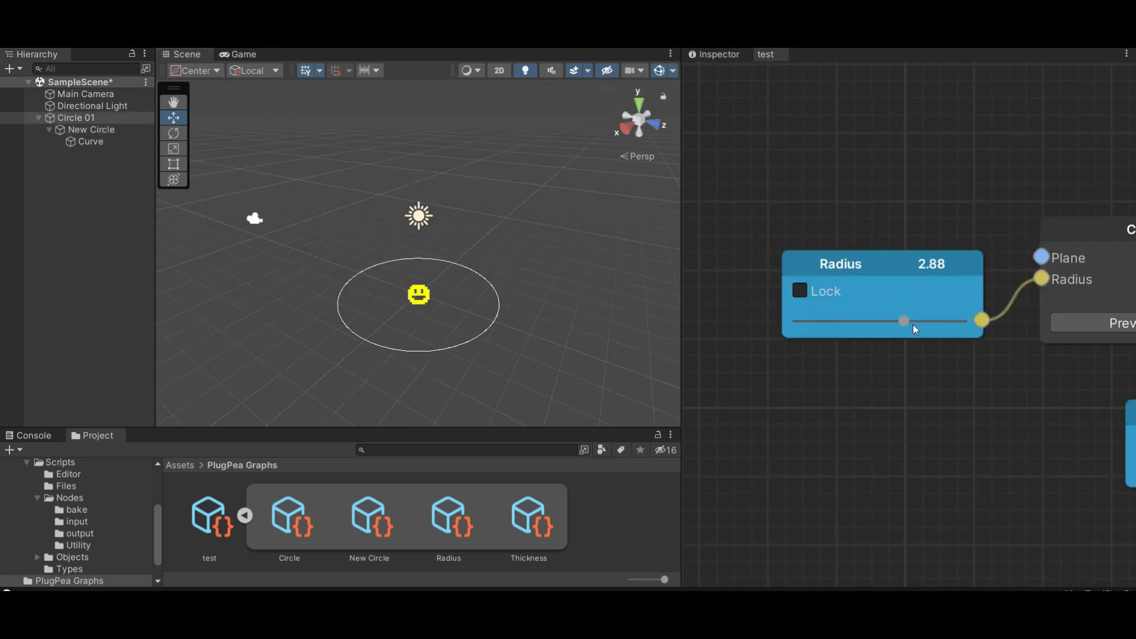
Step: Regenerate the raised curve by varying the Radius slider, ending at about 2.71
drag(904, 320, 907, 321)
middle_drag(599, 286, 585, 282)
scroll(526, 287, up, 2)
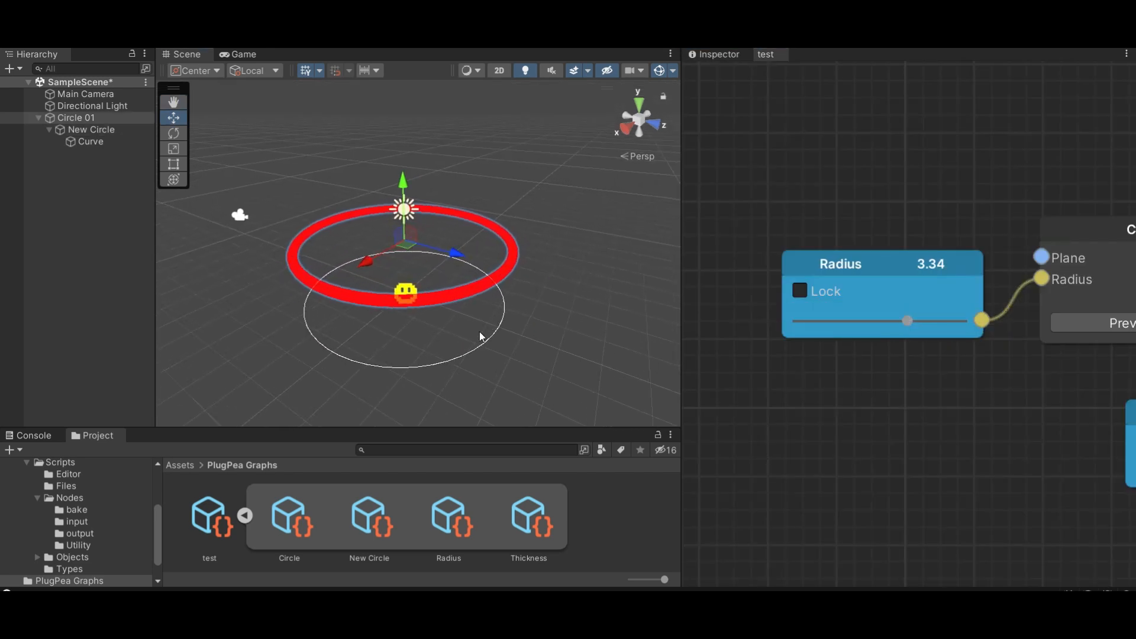
drag(914, 321, 902, 320)
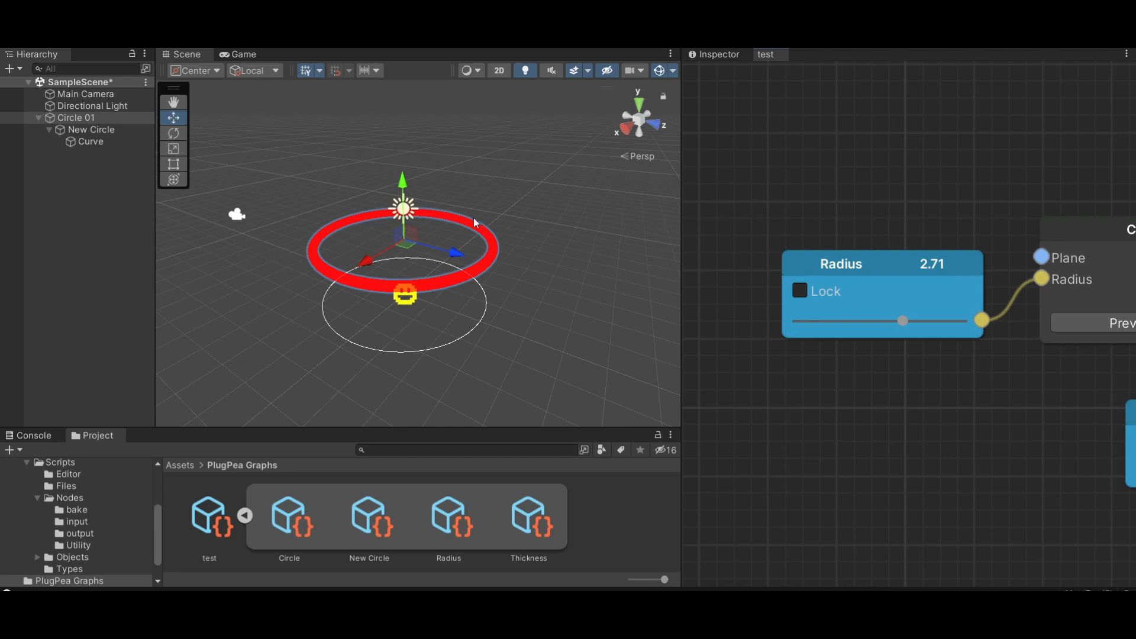
Step: Inspect the Line Renderer of the Curve object under New Circle and the Plug Pea settings of Circle 01
click(710, 55)
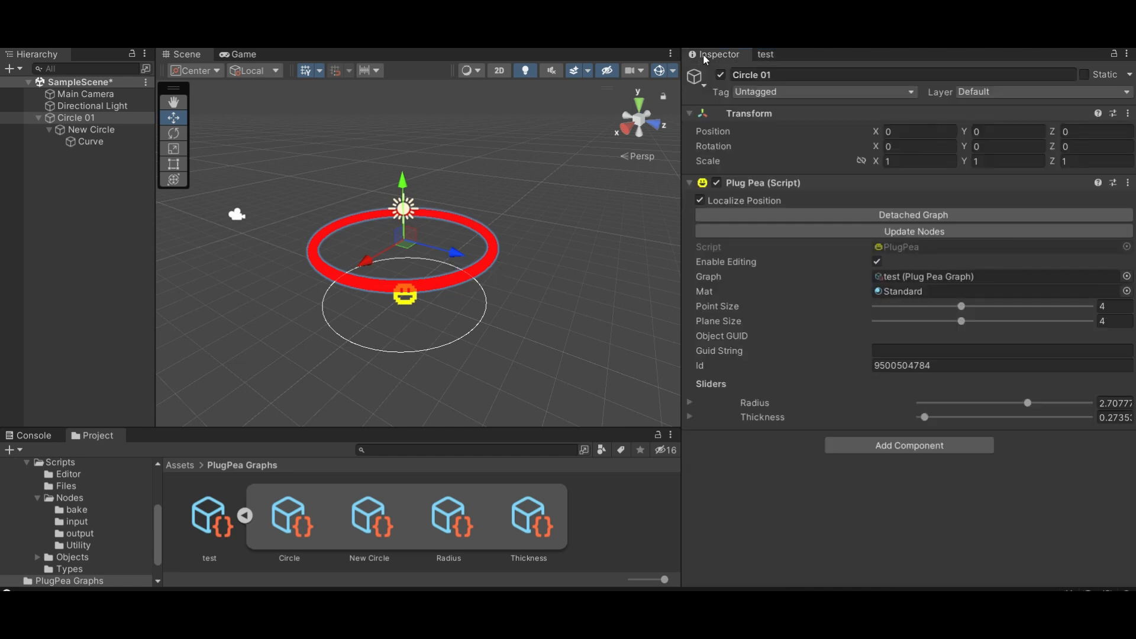
click(81, 143)
scroll(816, 294, down, 5)
scroll(817, 349, up, 5)
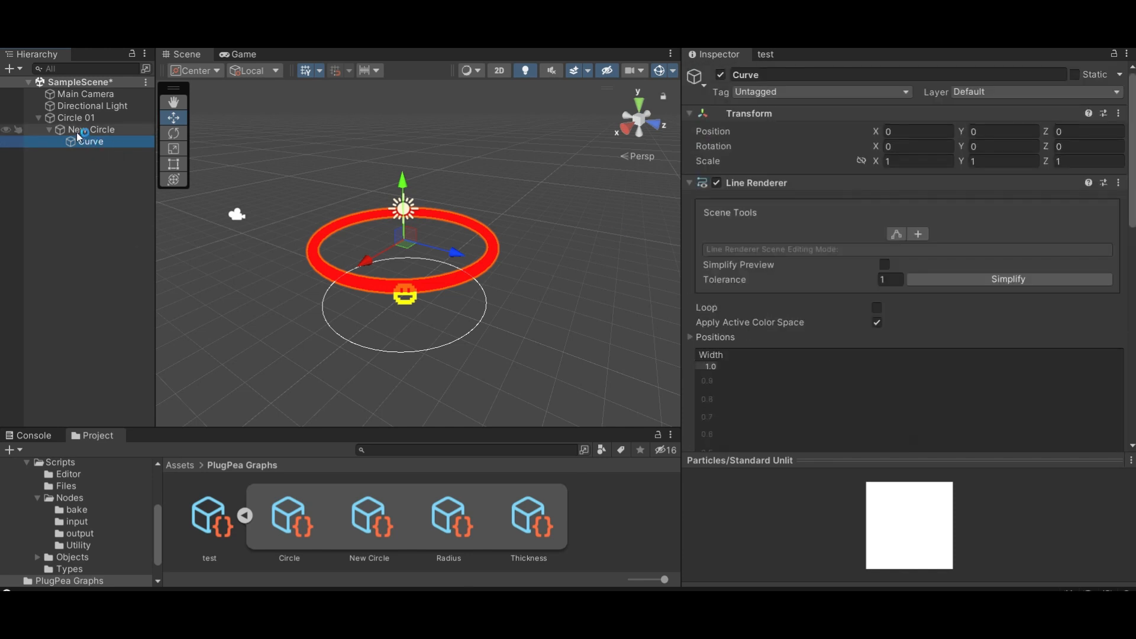
click(69, 118)
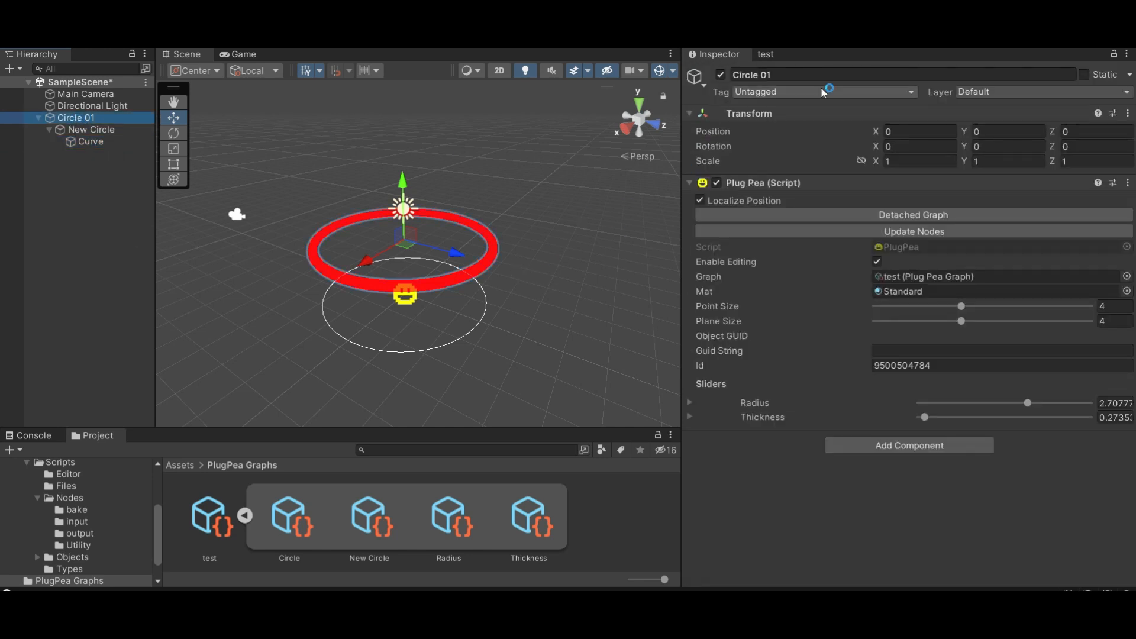
Step: Set the Radius slider to about 3.25 and move the Curve object out of New Circle to the scene root
click(765, 54)
mouse_move(903, 327)
mouse_down()
mouse_move(895, 318)
mouse_move(909, 322)
mouse_up()
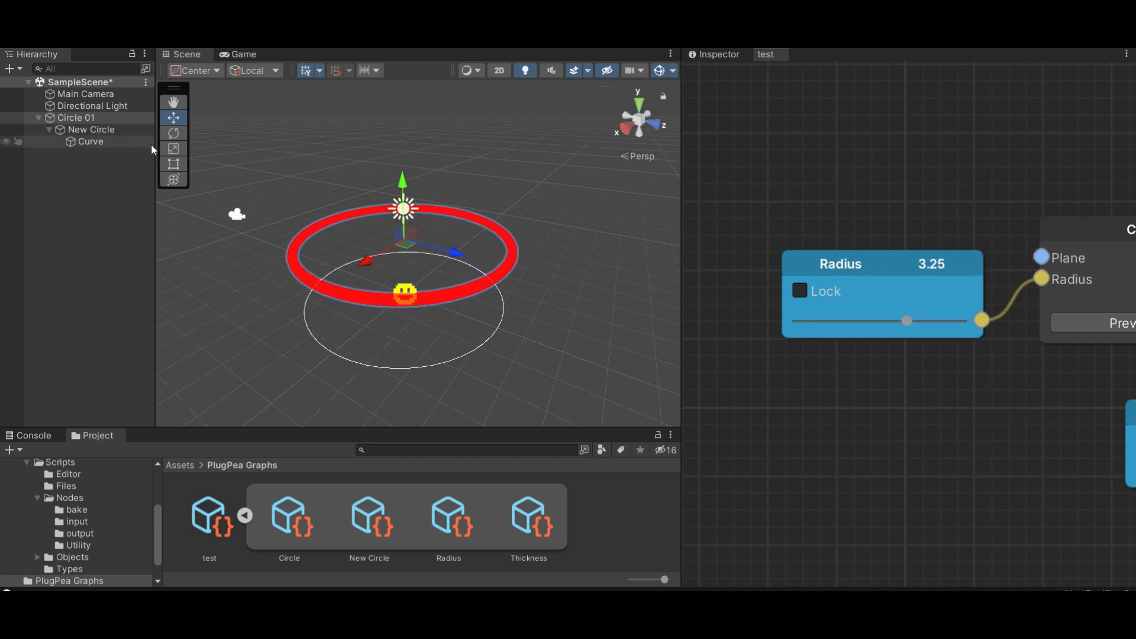
drag(70, 143, 35, 110)
drag(34, 110, 36, 110)
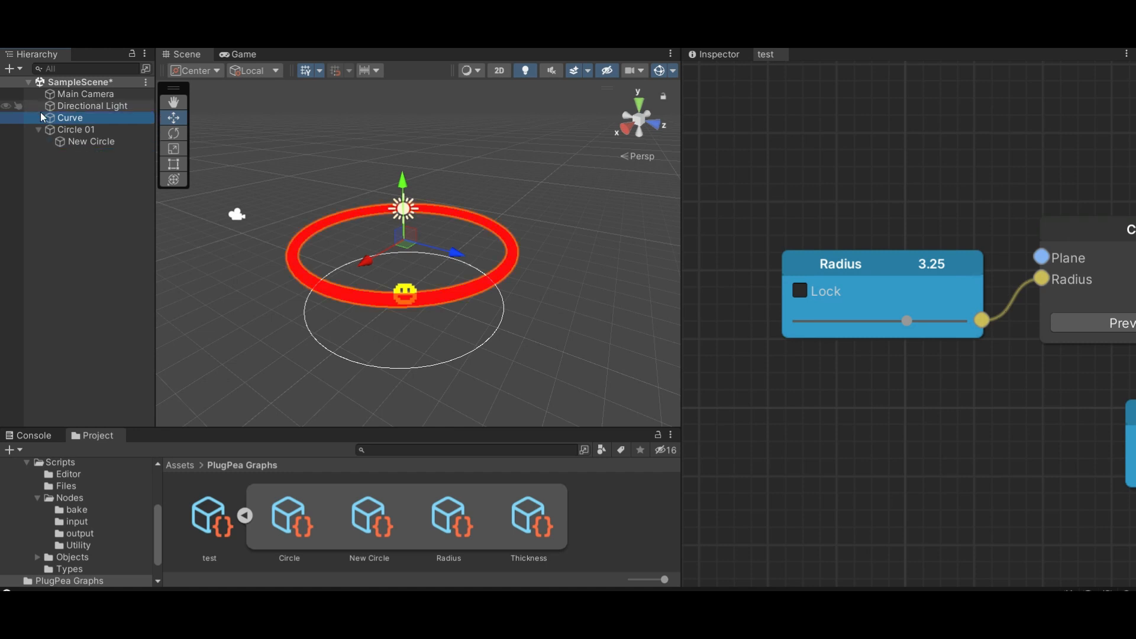
Step: Detach a second Curve generated at Radius about 4.15 to the scene root and reduce the Radius slider to about 2.08
mouse_move(905, 321)
mouse_down()
mouse_move(891, 321)
mouse_move(912, 323)
mouse_up()
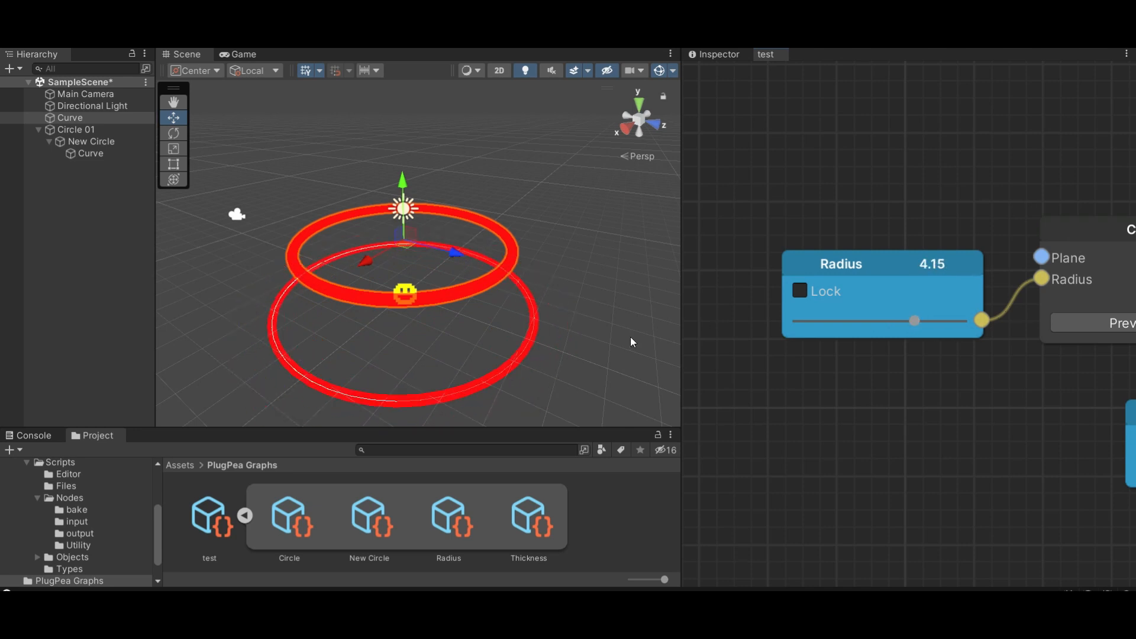
drag(89, 154, 54, 126)
drag(914, 320, 899, 321)
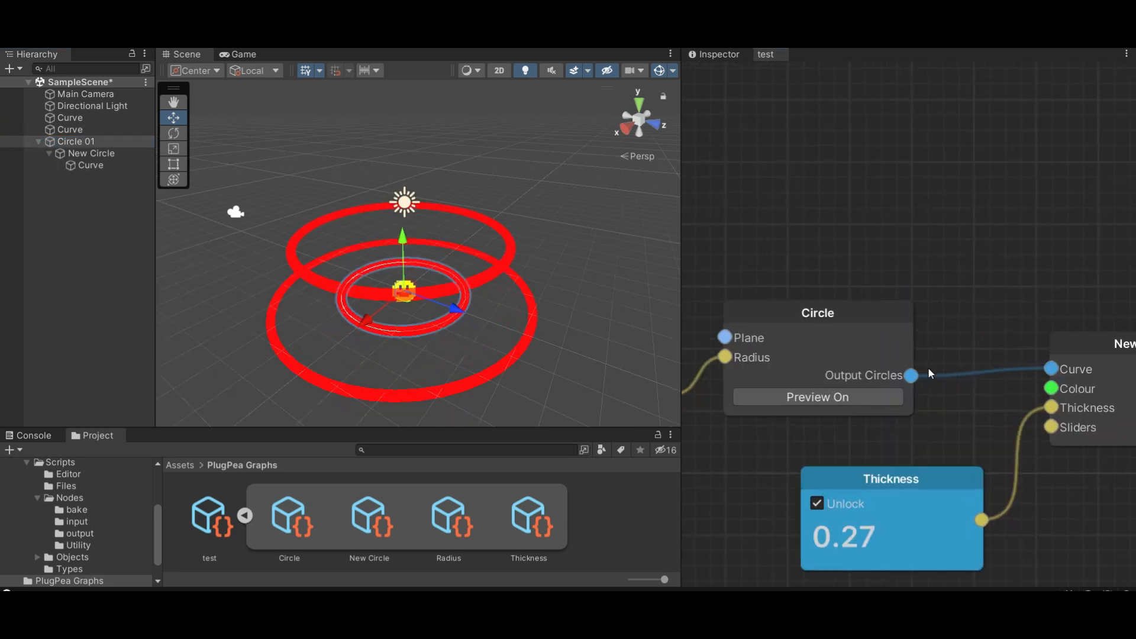
Step: Toggle the lock on the Thickness slider node
scroll(864, 282, up, 3)
click(836, 276)
click(836, 277)
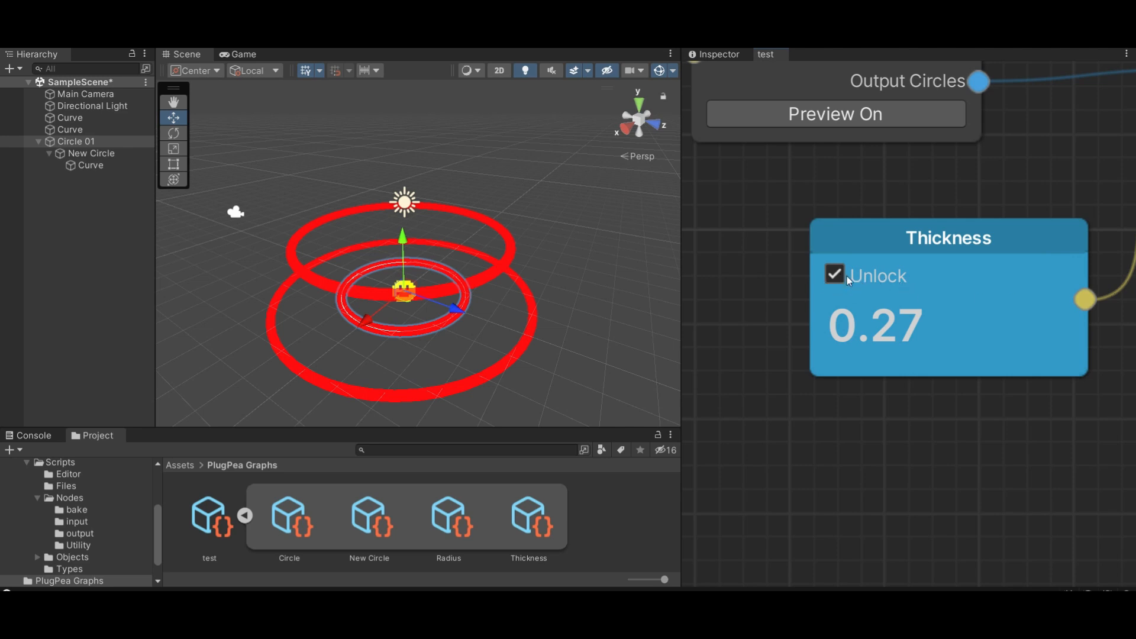
click(835, 275)
Step: Set Circle 01's Thickness to 0.75 through its Plug Pea component and lock the Thickness node in the graph
click(714, 55)
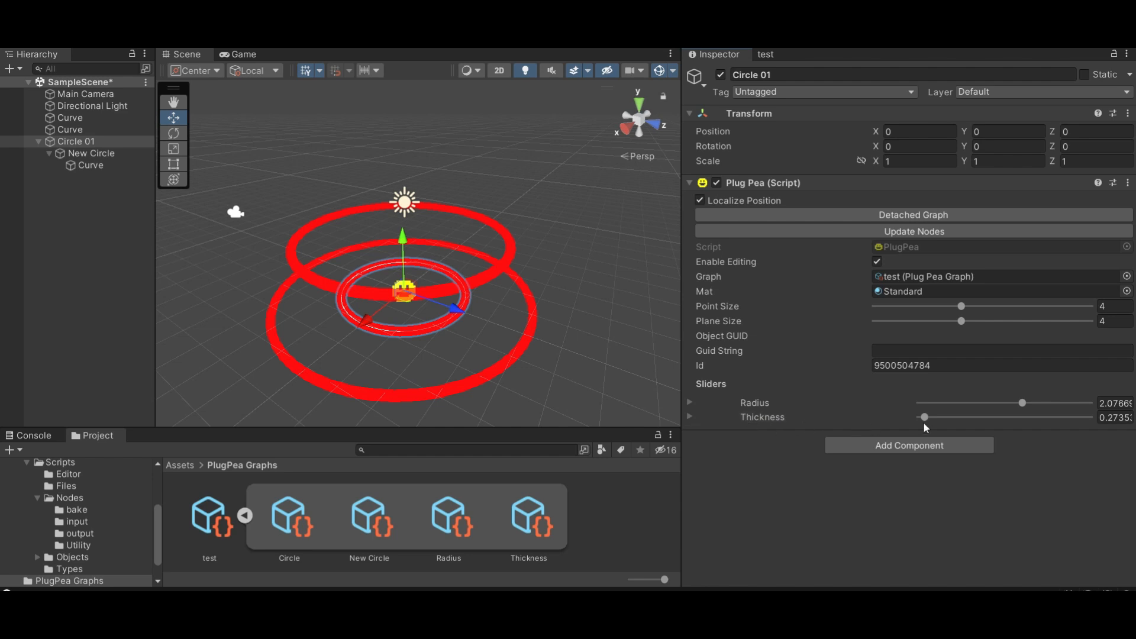
drag(924, 421, 933, 422)
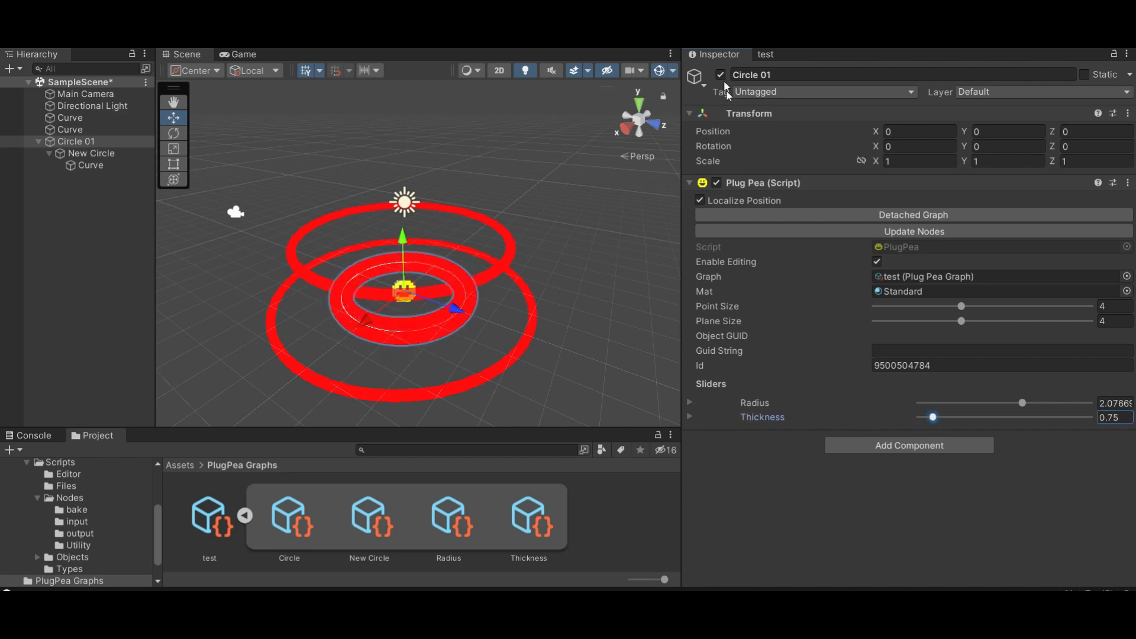
click(768, 54)
click(841, 278)
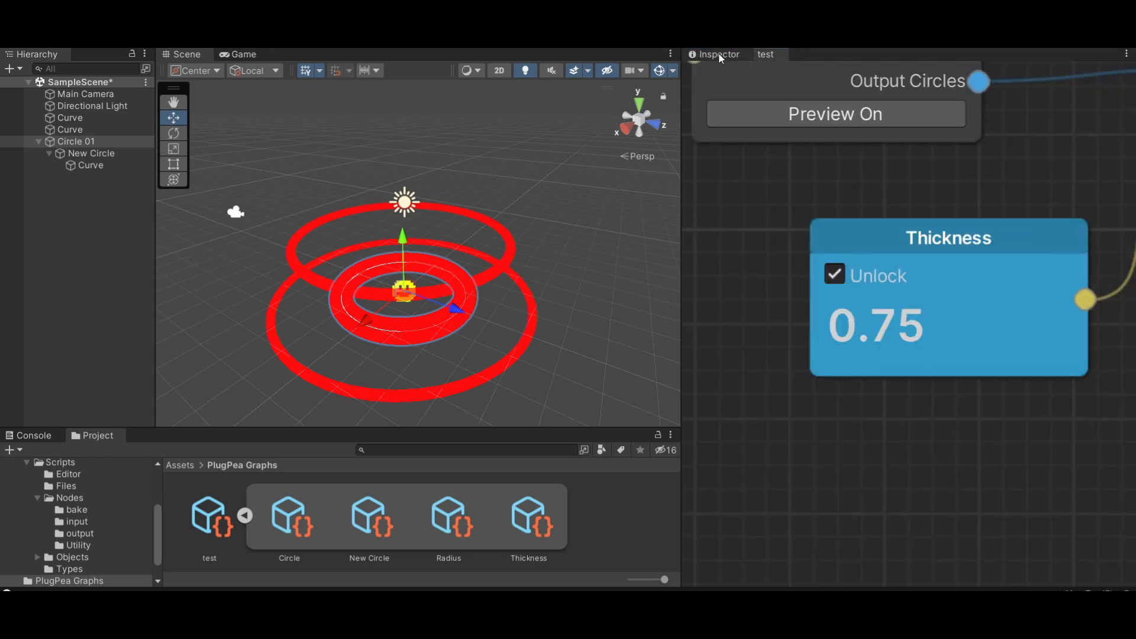
click(720, 55)
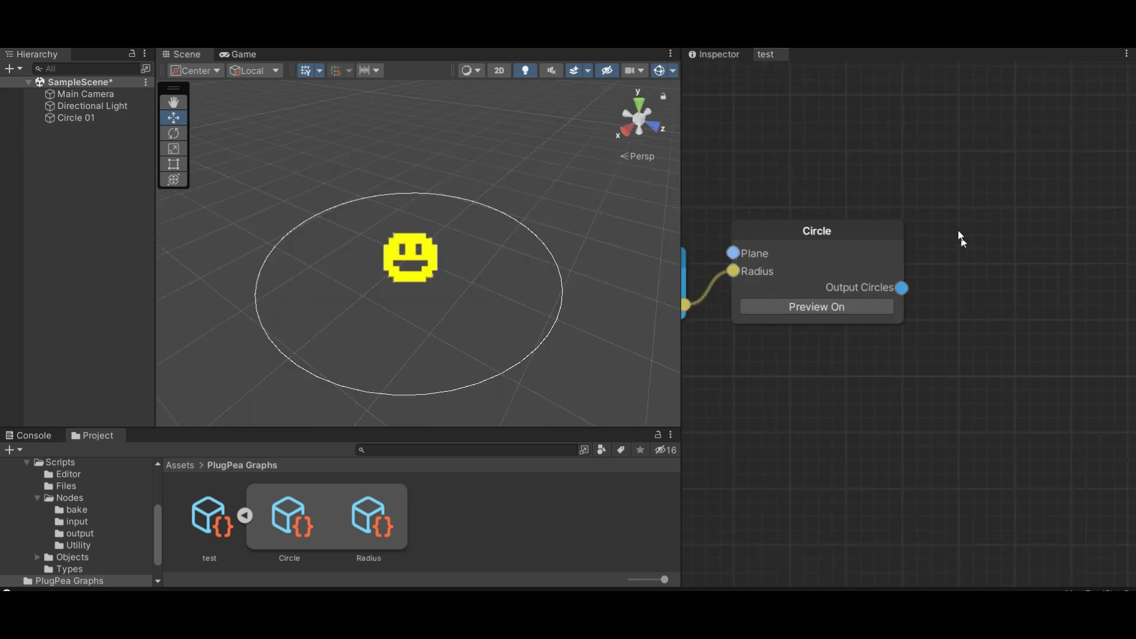
Step: Add an Output node beside the Circle node and connect Output Circles to its Input
right_click(957, 193)
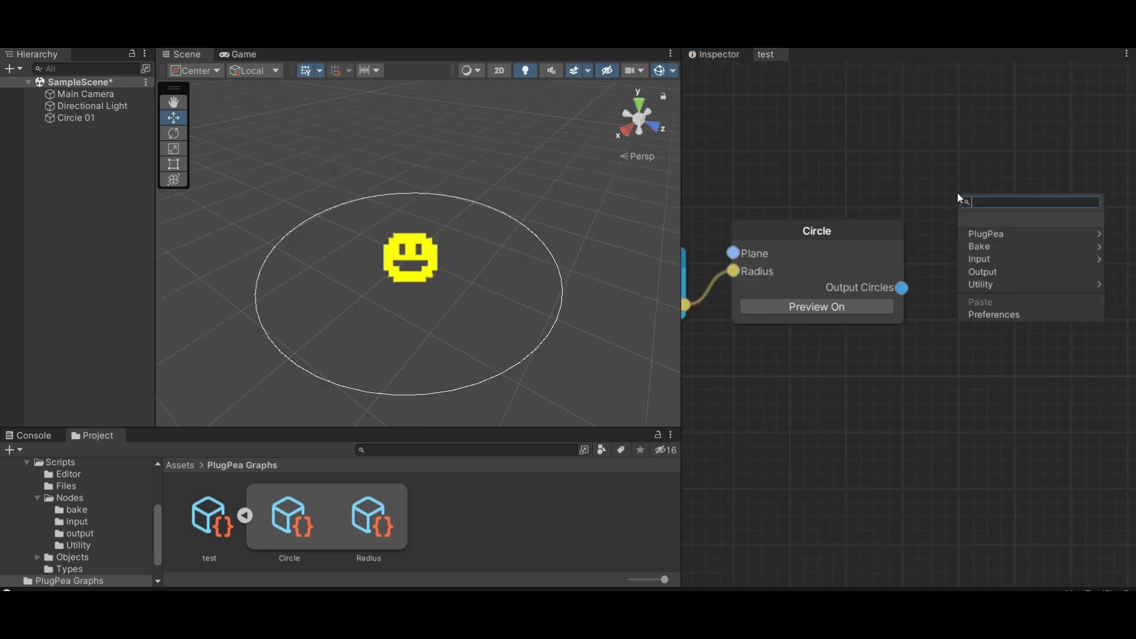
click(989, 271)
middle_drag(967, 323, 915, 356)
drag(847, 323, 907, 266)
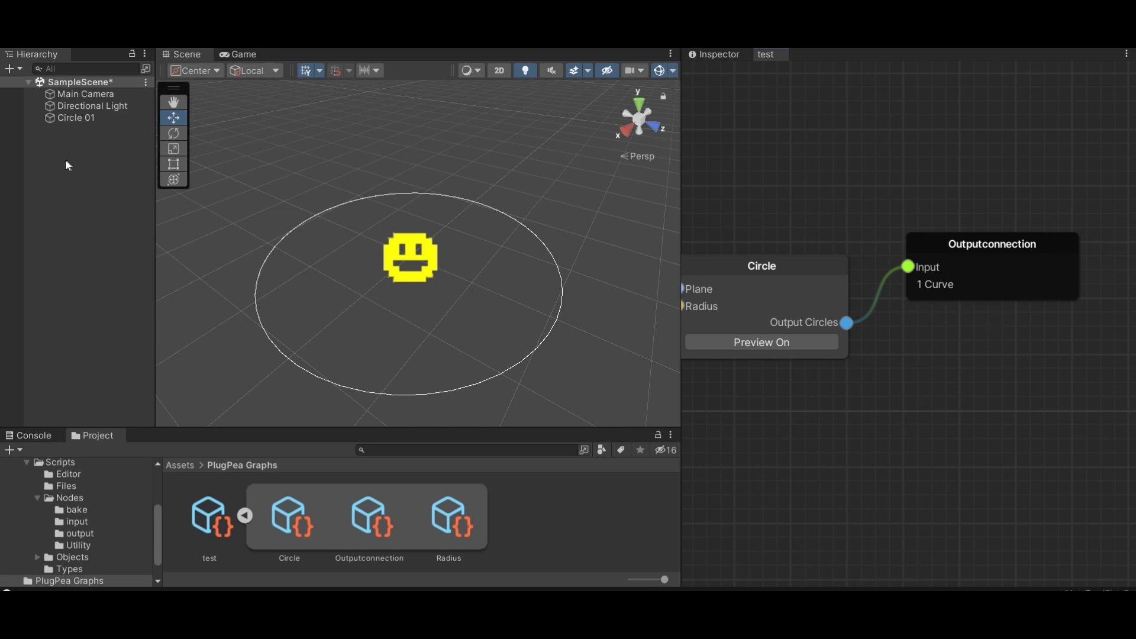
Step: Inspect the Curve Out component on Circle 01
click(88, 119)
click(700, 56)
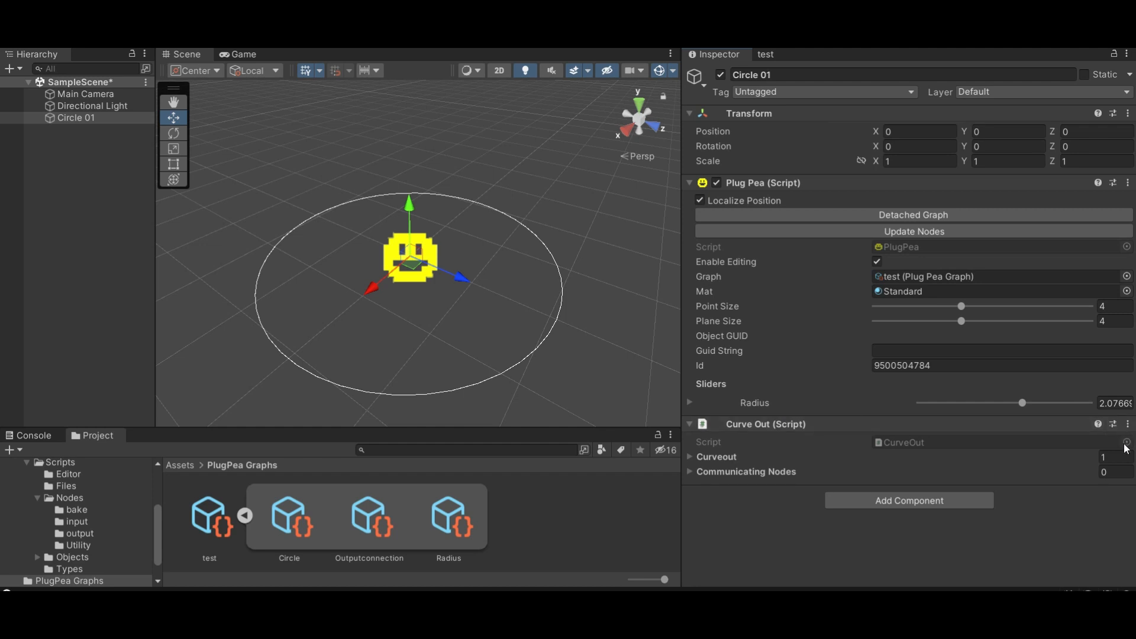
click(816, 471)
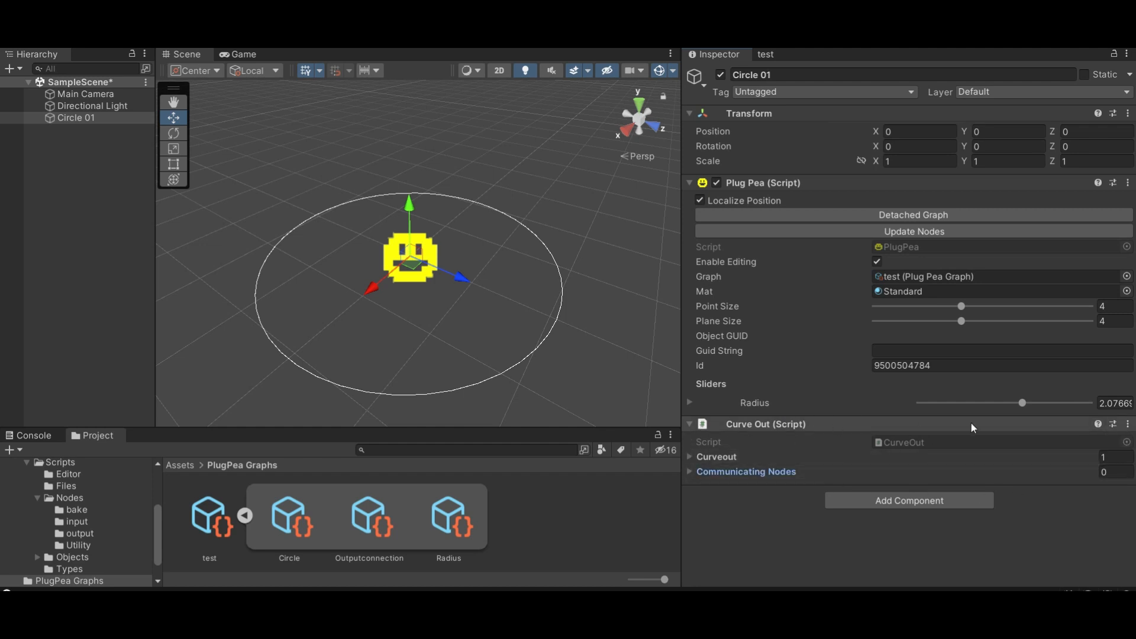
Step: Create a new PlugPea GameObject in the scene and open its graph
click(65, 171)
right_click(72, 137)
click(129, 308)
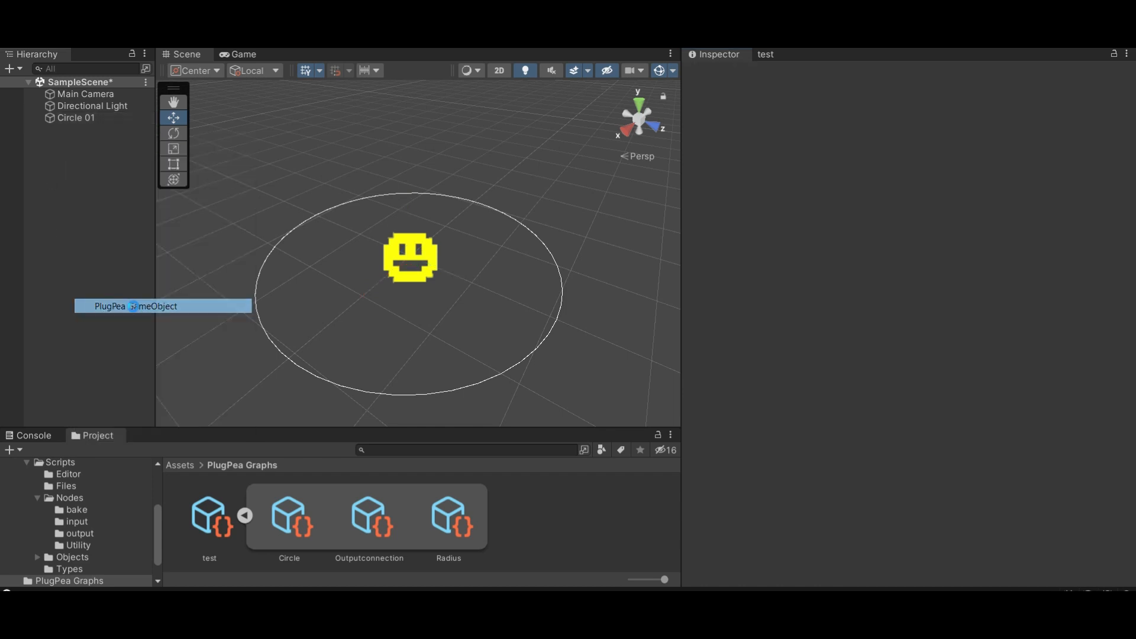
double_click(909, 275)
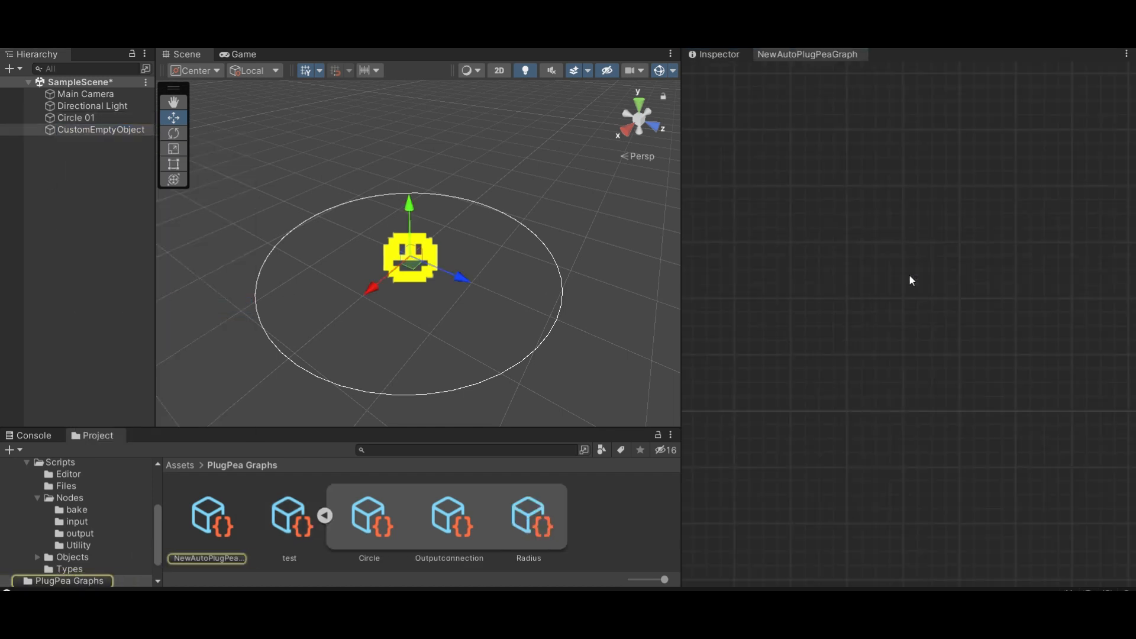
Step: Add a Curve input node to the new graph and show the Curve In component on the new PlugPea object
right_click(855, 219)
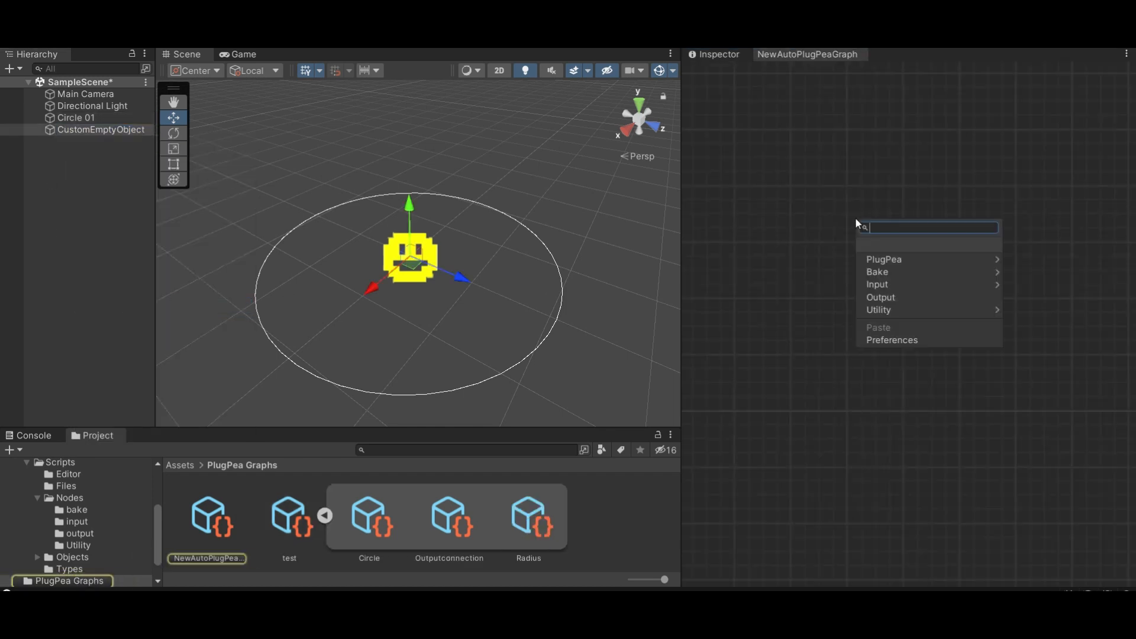
click(886, 285)
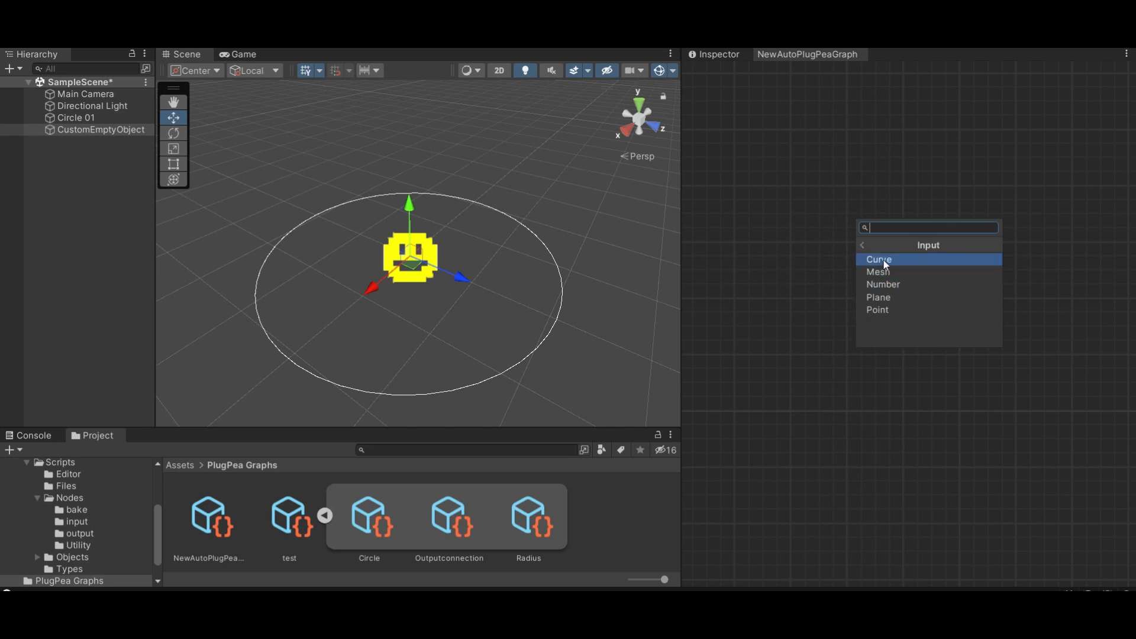
click(884, 261)
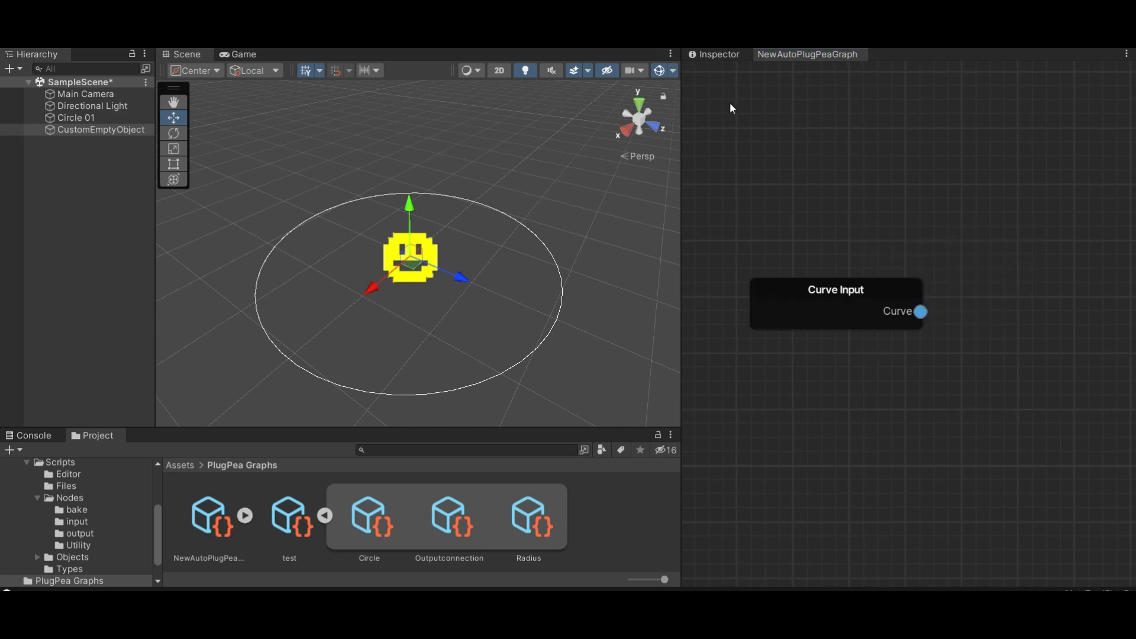
click(726, 57)
click(89, 130)
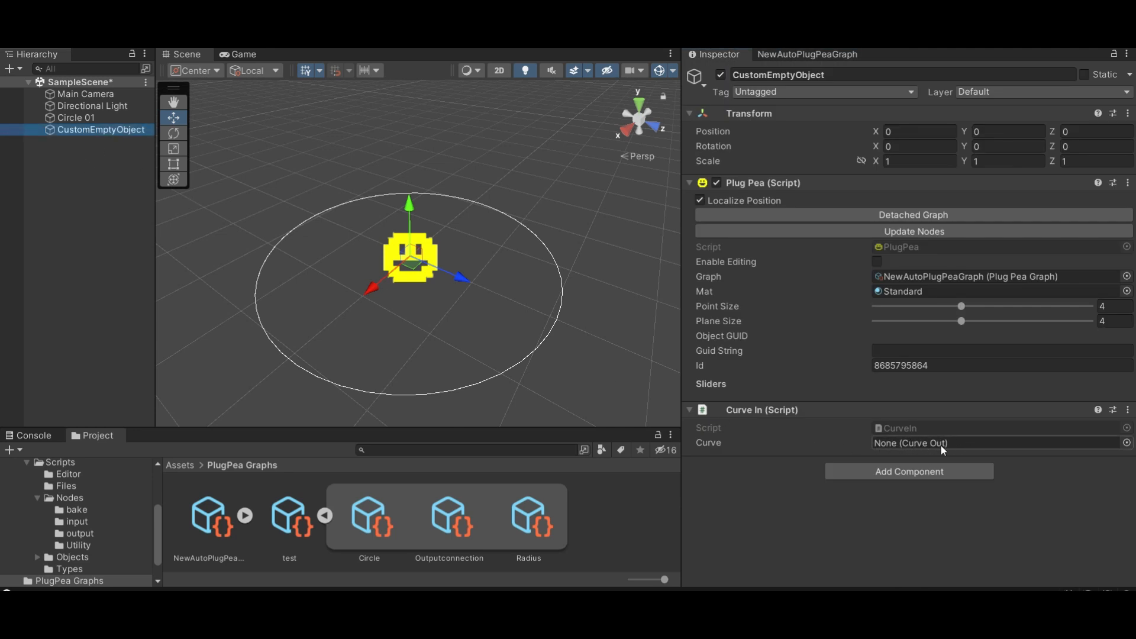
Step: Move the Curve Out component from Circle 01 to CustomEmptyObject and assign it to the Curve In component's Curve reference
key(Up)
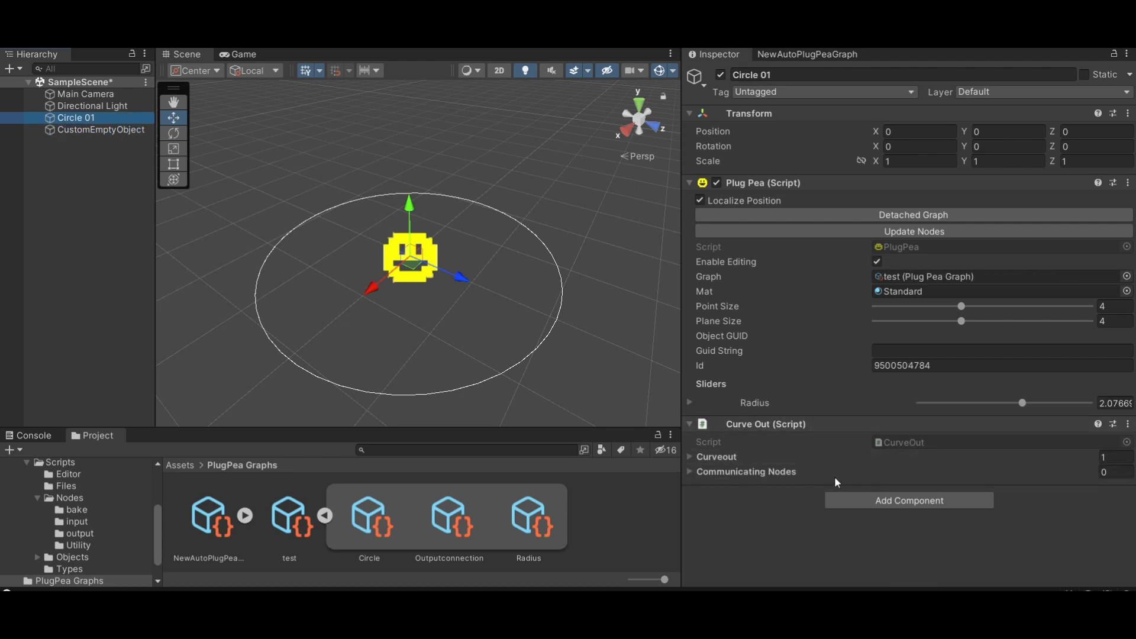
drag(818, 427, 87, 130)
click(87, 130)
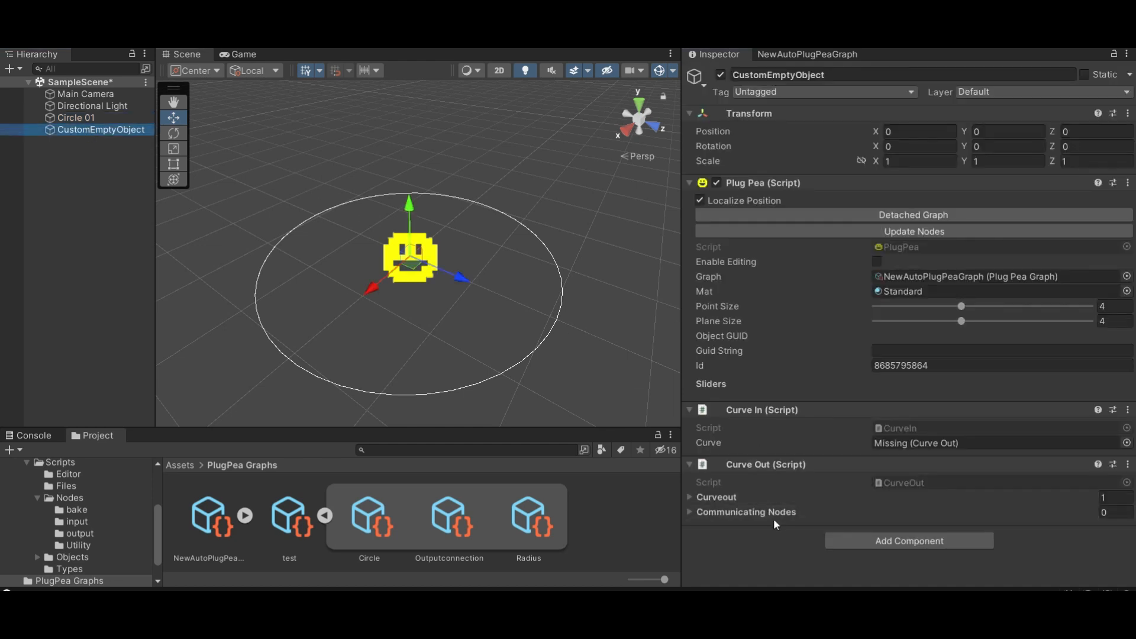
drag(740, 465, 904, 445)
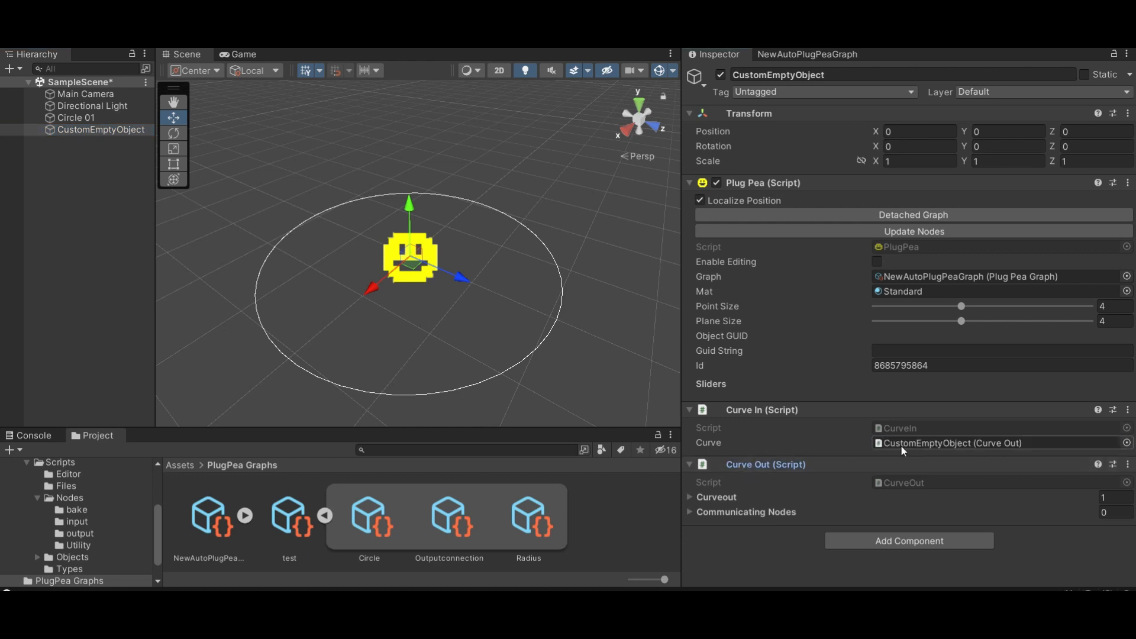
Step: Add an Evaluate (Curve) node to NewAutoPlugPeaGraph and connect the Curve Input node's Curve output to its Curve input
click(802, 55)
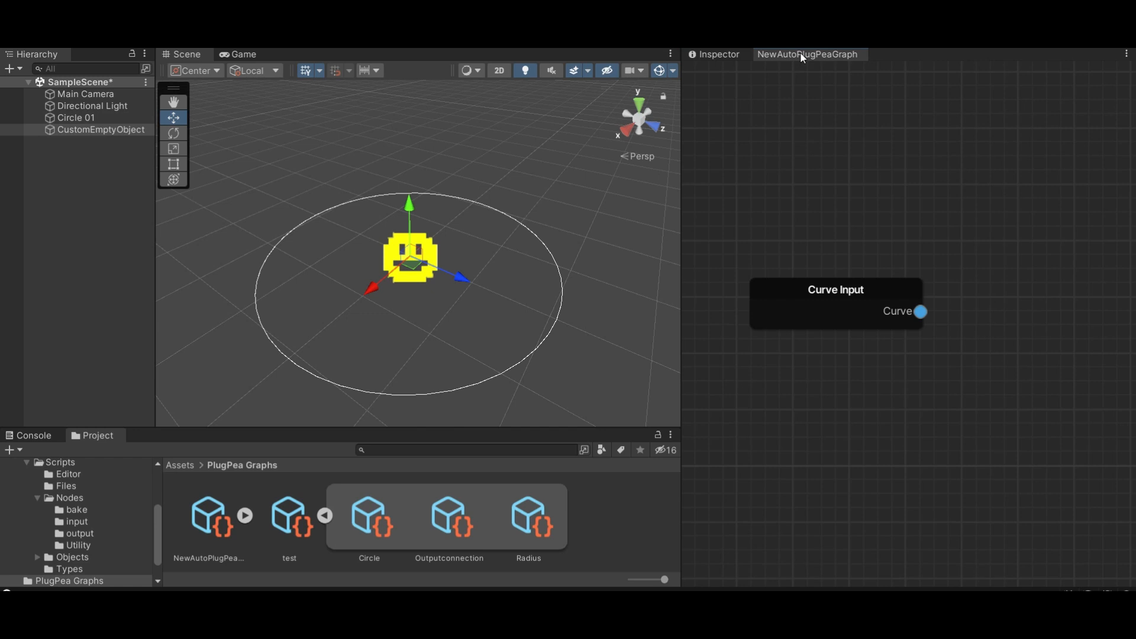
middle_drag(953, 327, 929, 344)
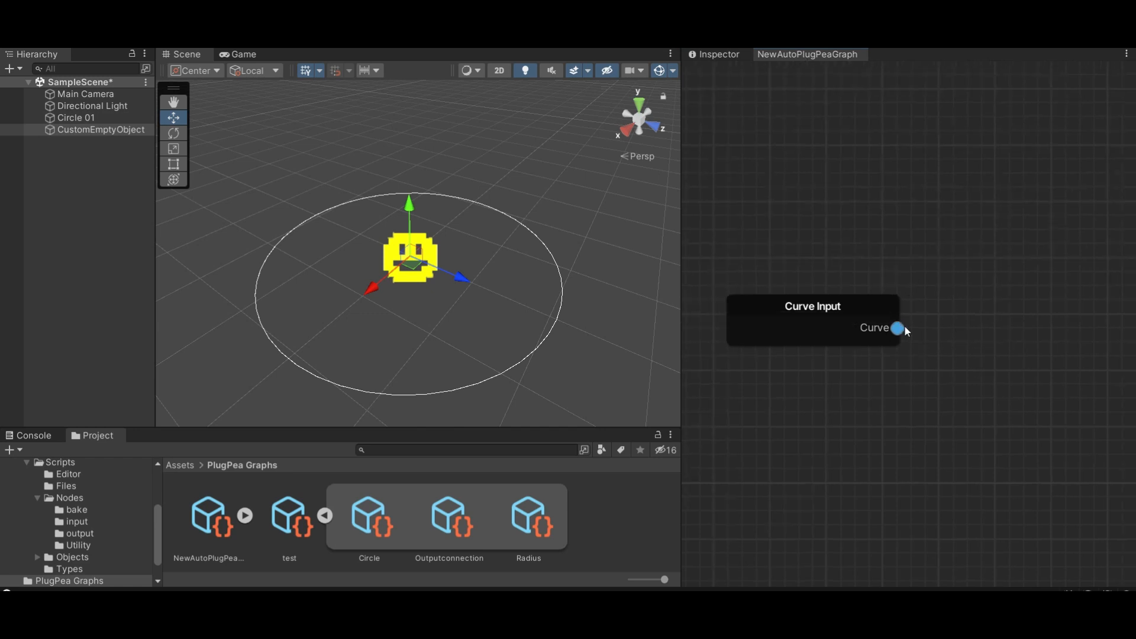
middle_drag(1028, 346, 936, 348)
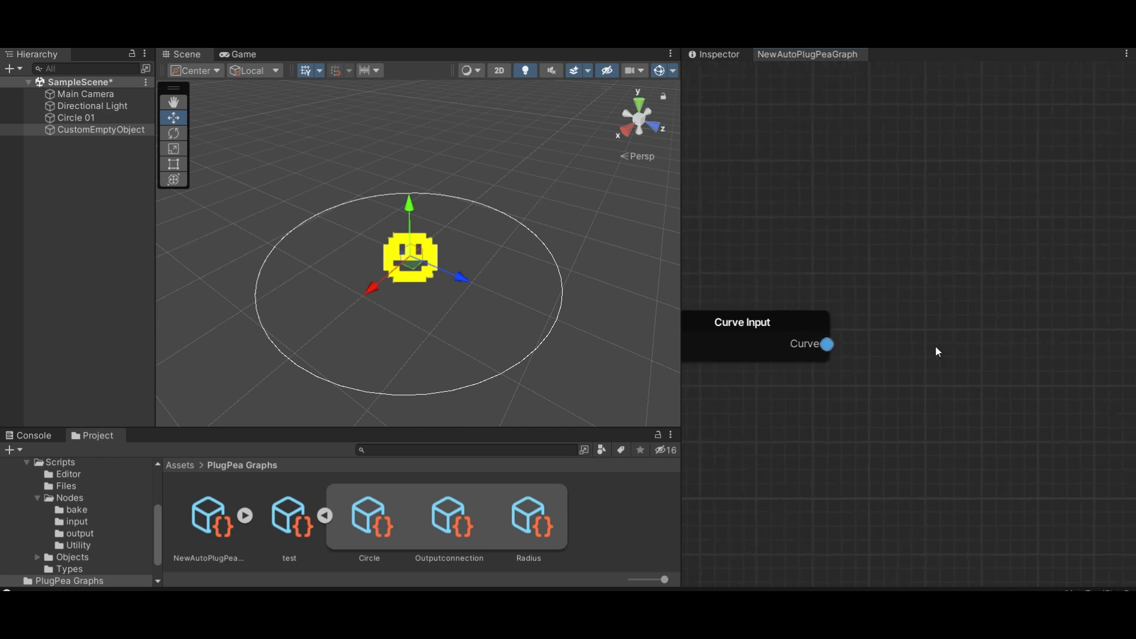
right_click(887, 224)
text(ev)
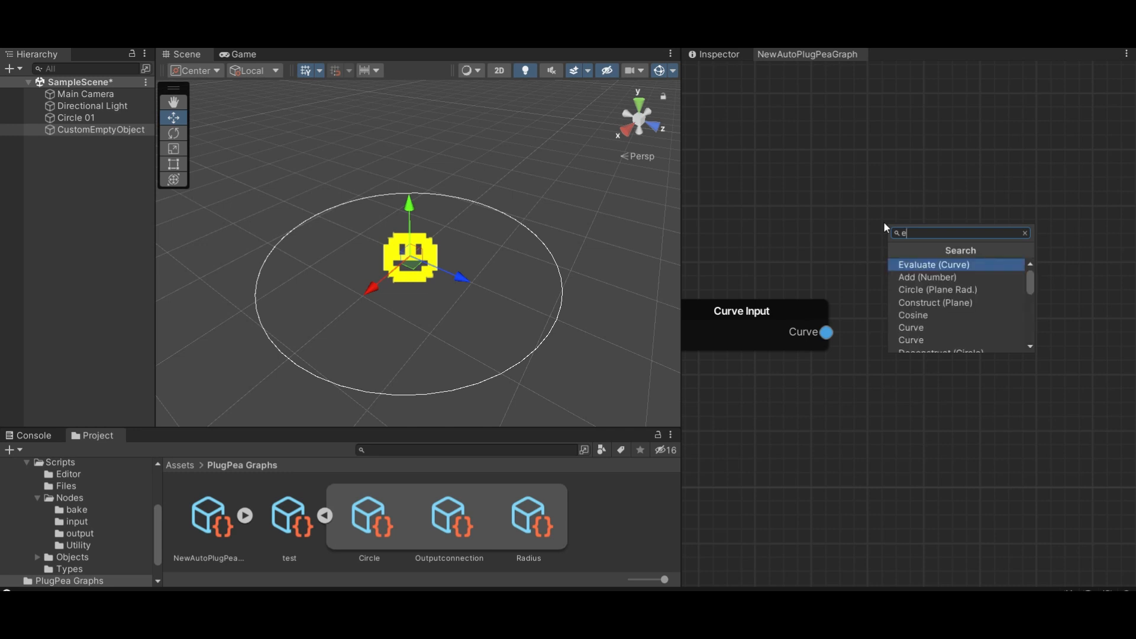
click(930, 266)
drag(969, 246, 1011, 320)
drag(827, 332, 938, 336)
Step: Set the Plane Size of CustomEmptyObject's Plug Pea component to 0.57
scroll(328, 291, down, 5)
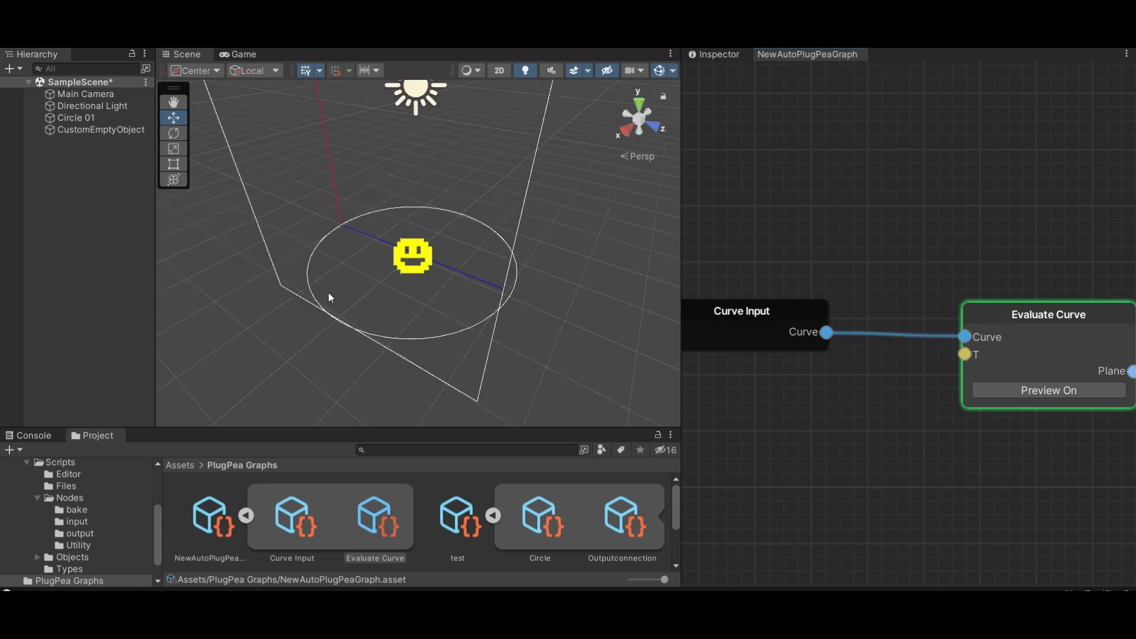
click(89, 131)
click(717, 54)
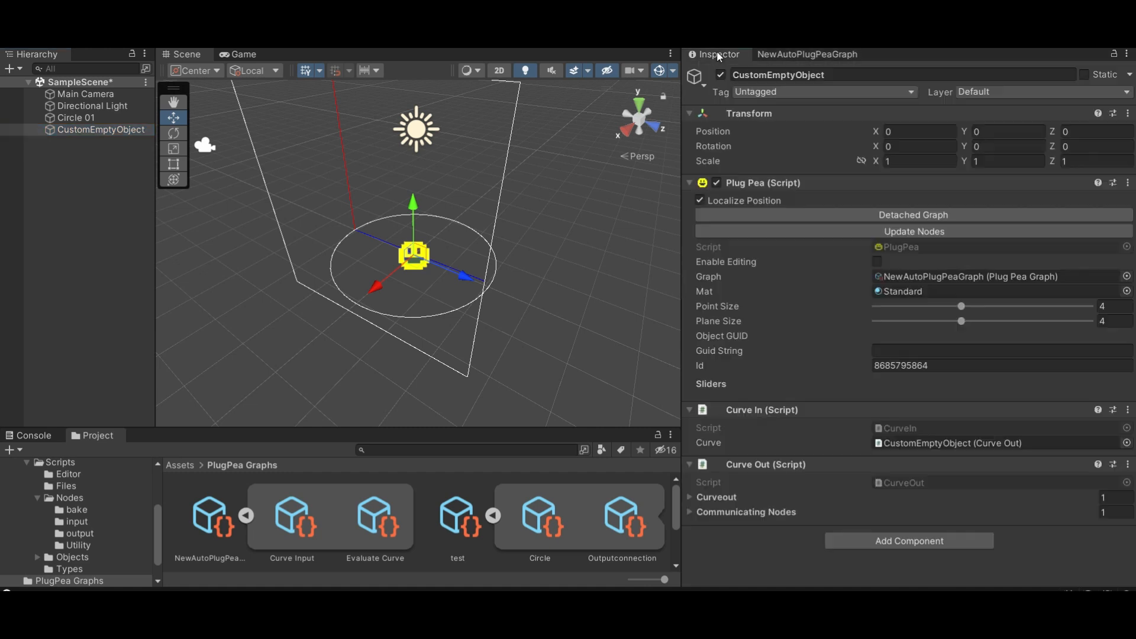
drag(961, 320, 889, 322)
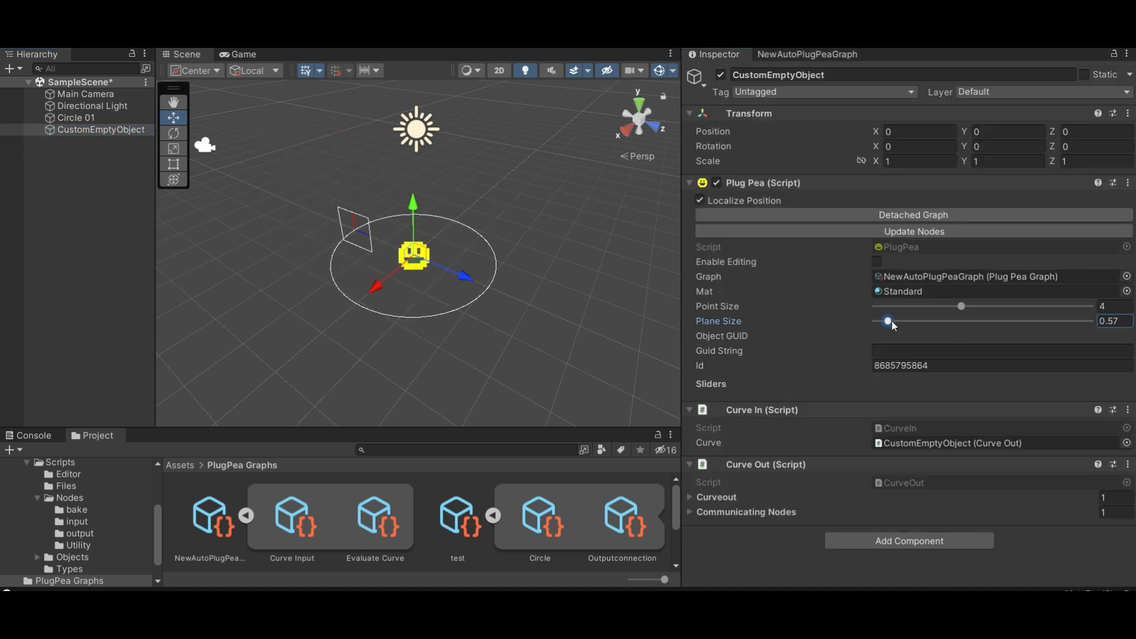
scroll(445, 275, up, 3)
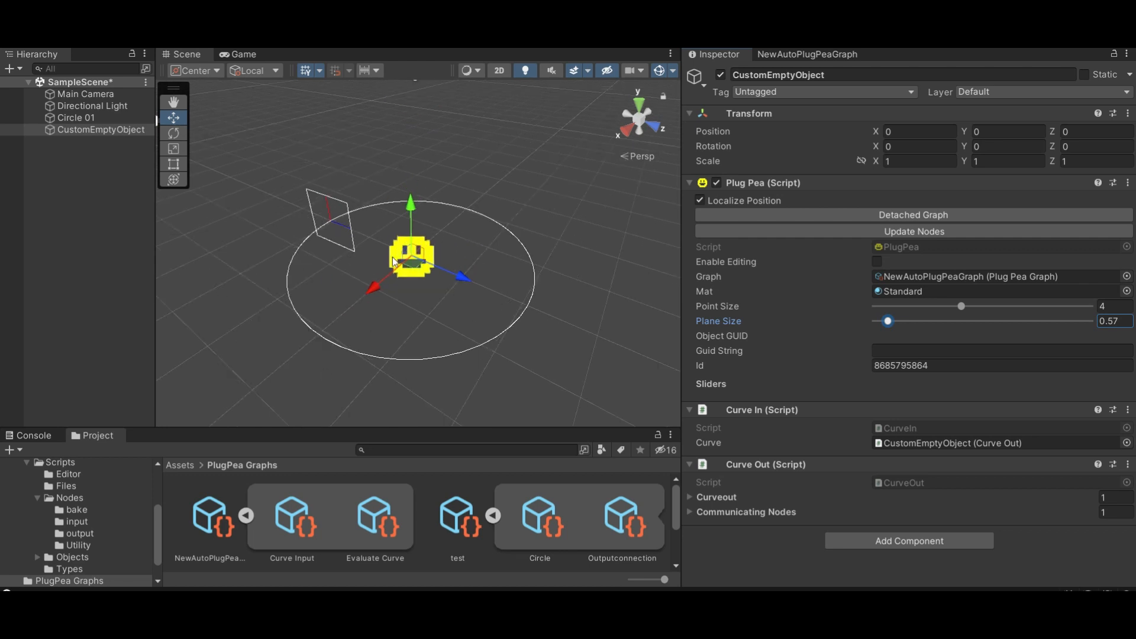
Step: Add a Range node to the graph and place it below the Curve Input node
click(784, 56)
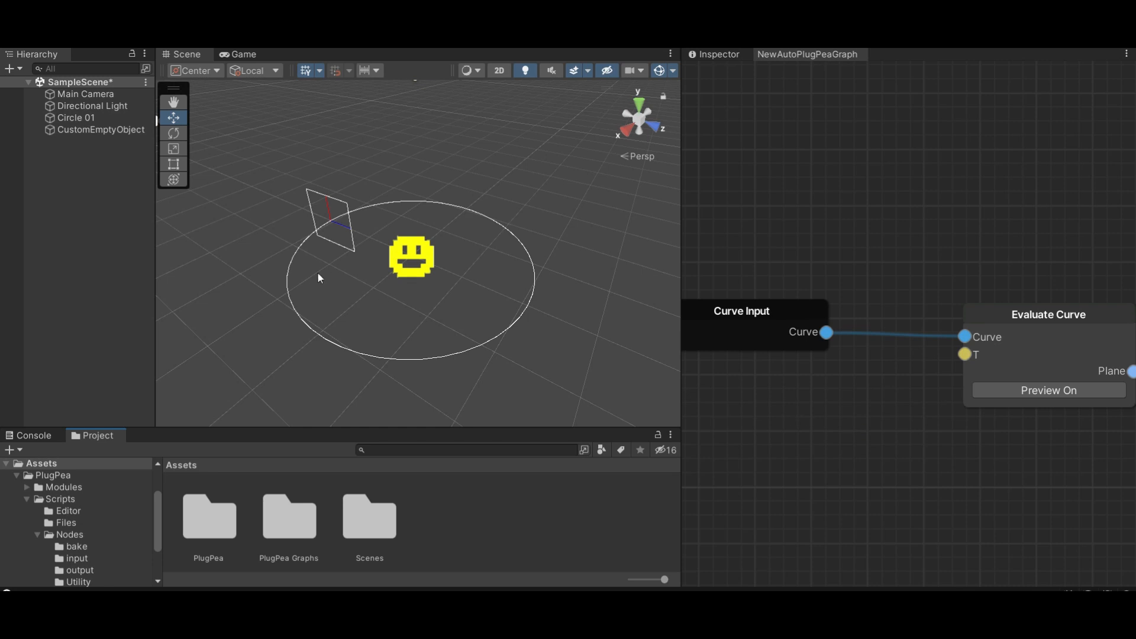
right_click(830, 396)
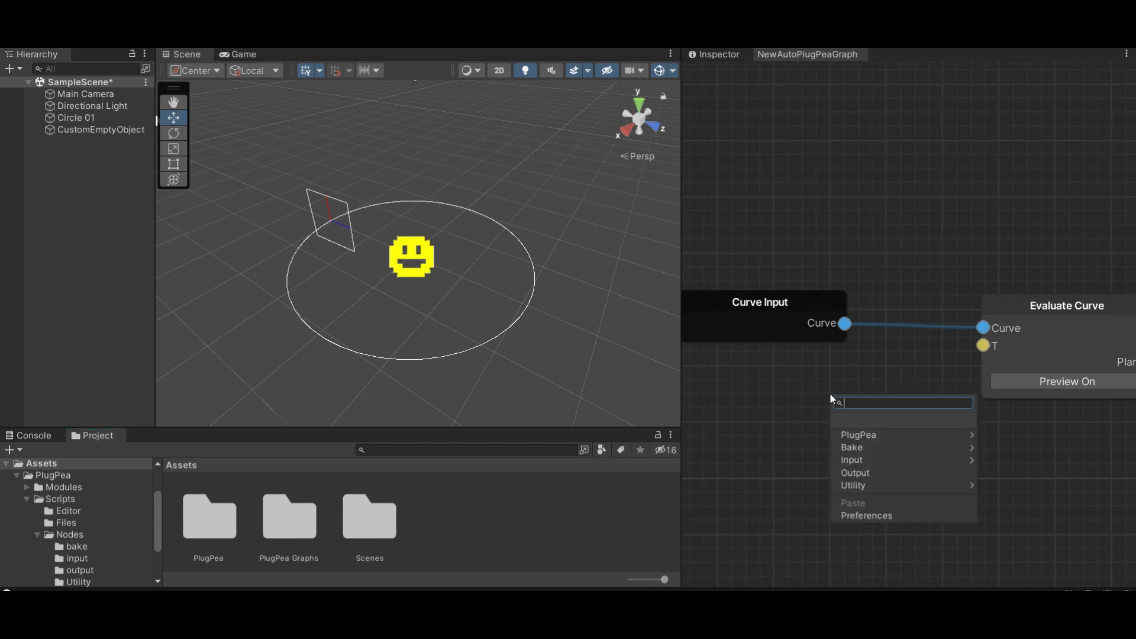
text(rang)
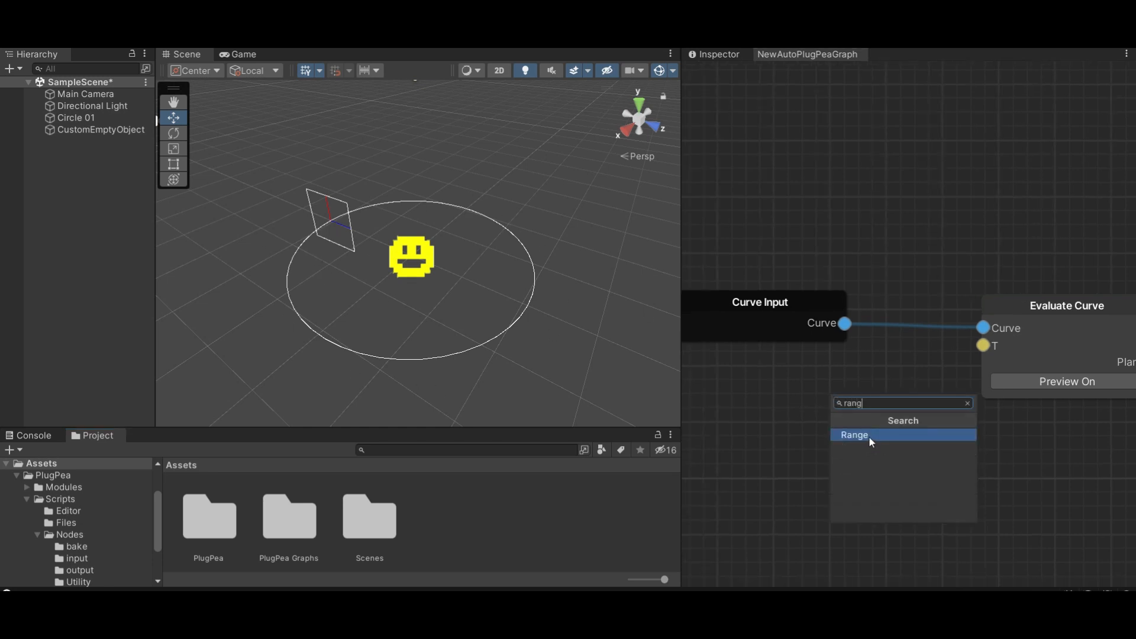
click(868, 437)
drag(901, 403, 783, 370)
middle_drag(812, 424, 934, 383)
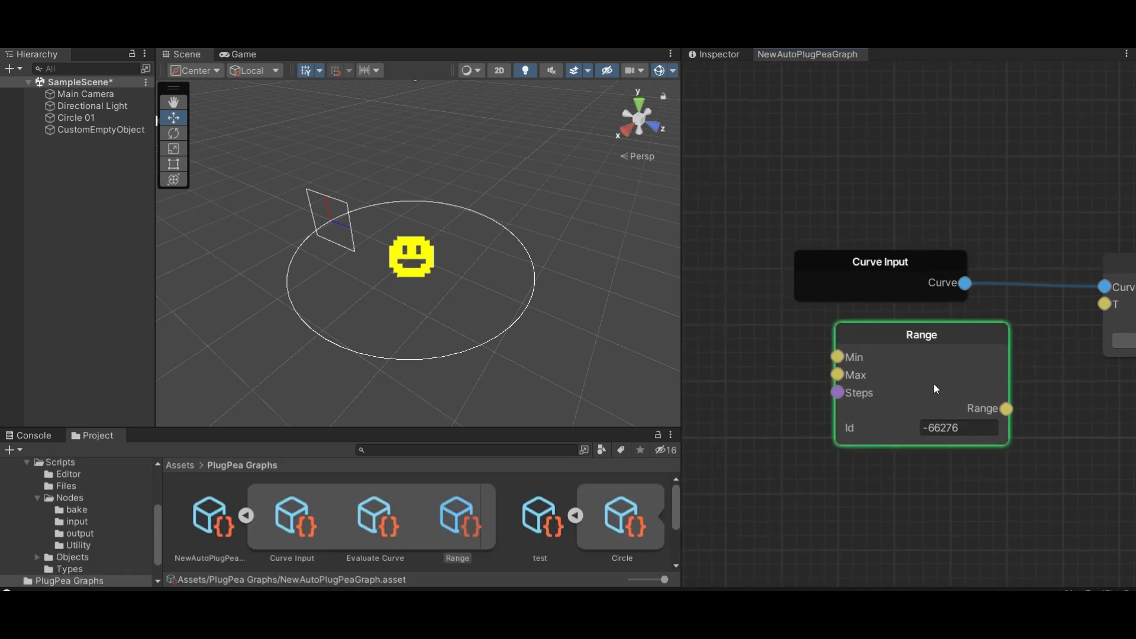
scroll(901, 408, down, 1)
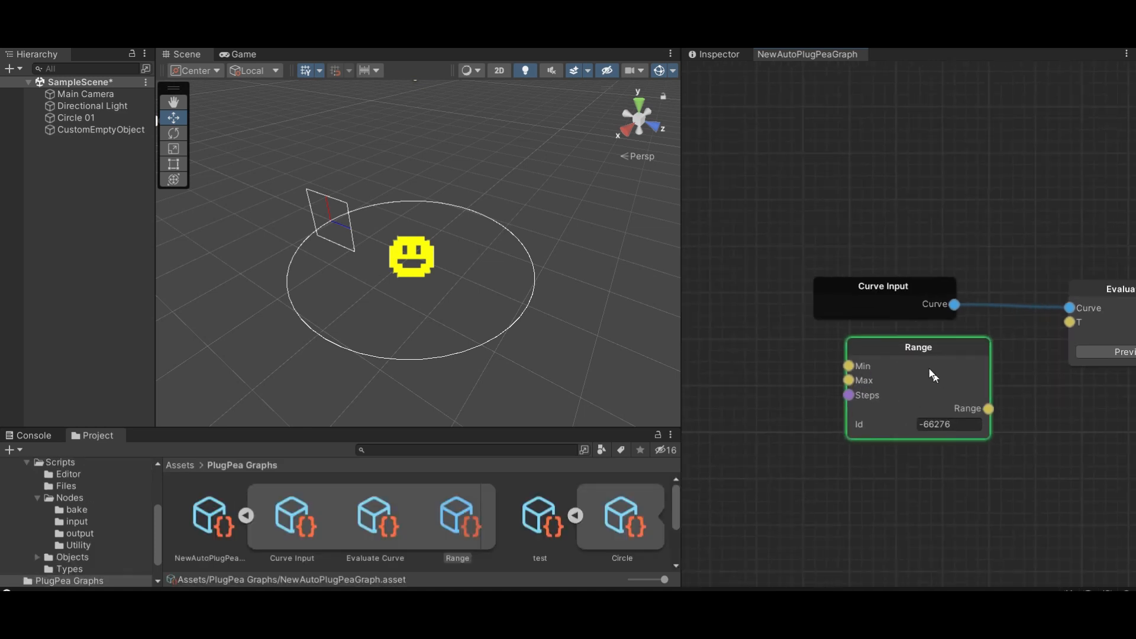
drag(933, 376, 875, 399)
scroll(947, 434, up, 2)
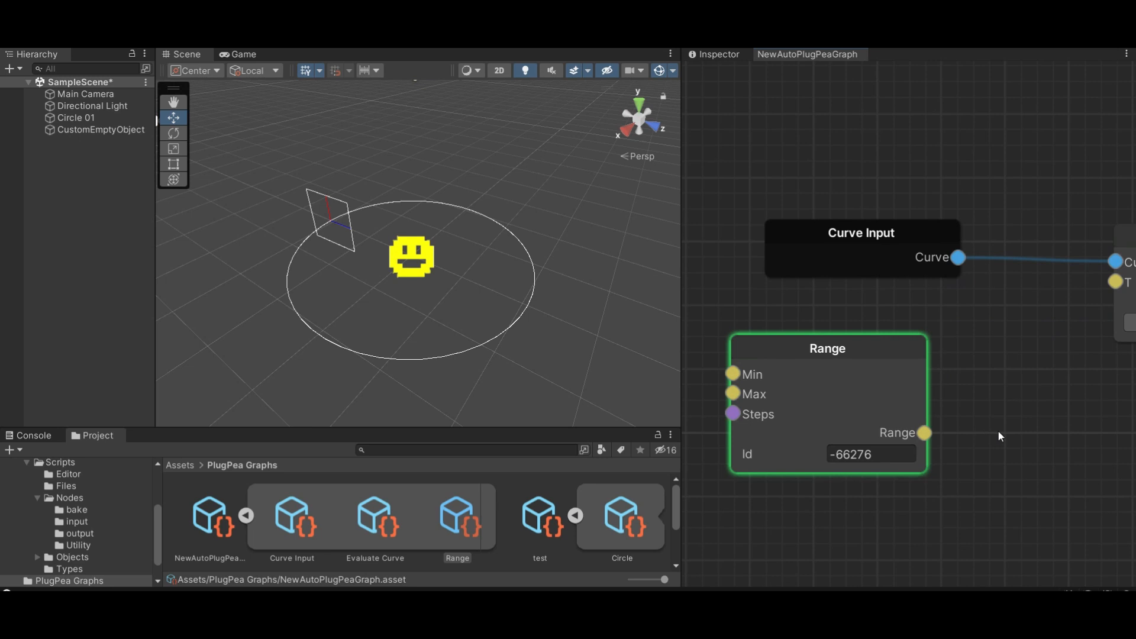
Step: Attach a Panel node to the Range output to read its values, and delete the panel after checking them
key(space)
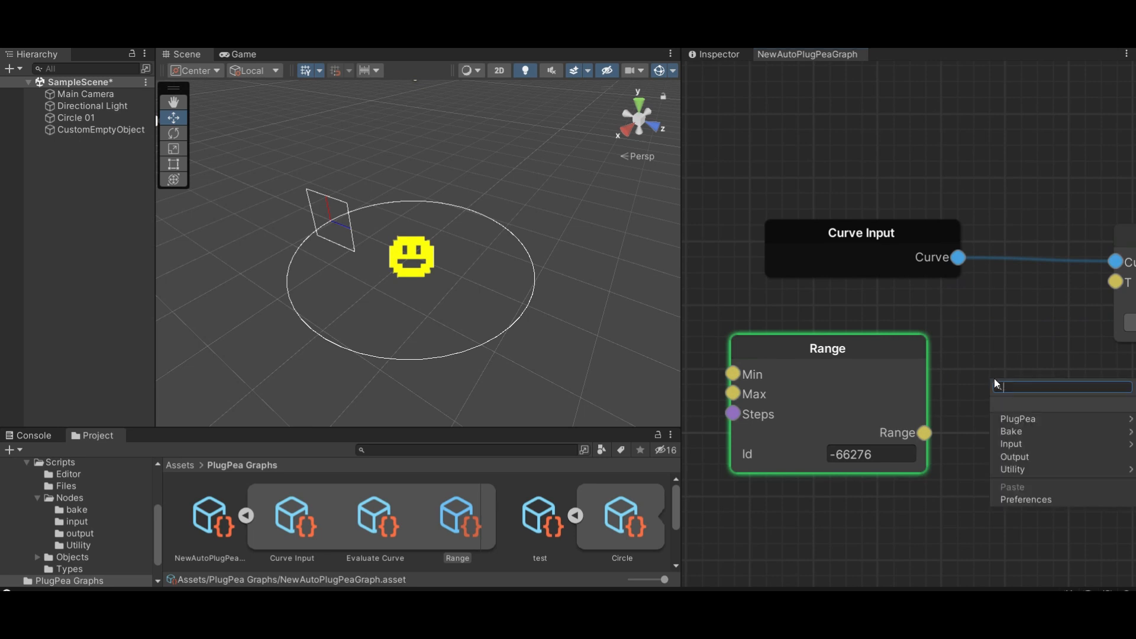
text(pan)
click(1016, 417)
drag(924, 432, 1006, 421)
middle_drag(1023, 371, 822, 253)
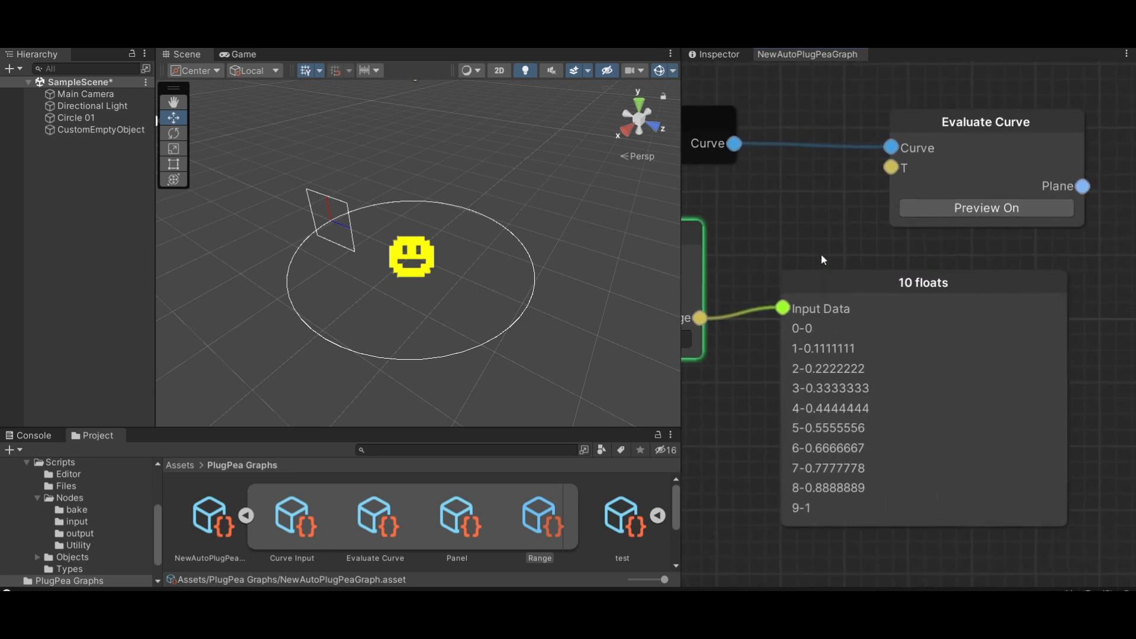
middle_drag(812, 426, 1070, 426)
middle_drag(940, 404, 845, 381)
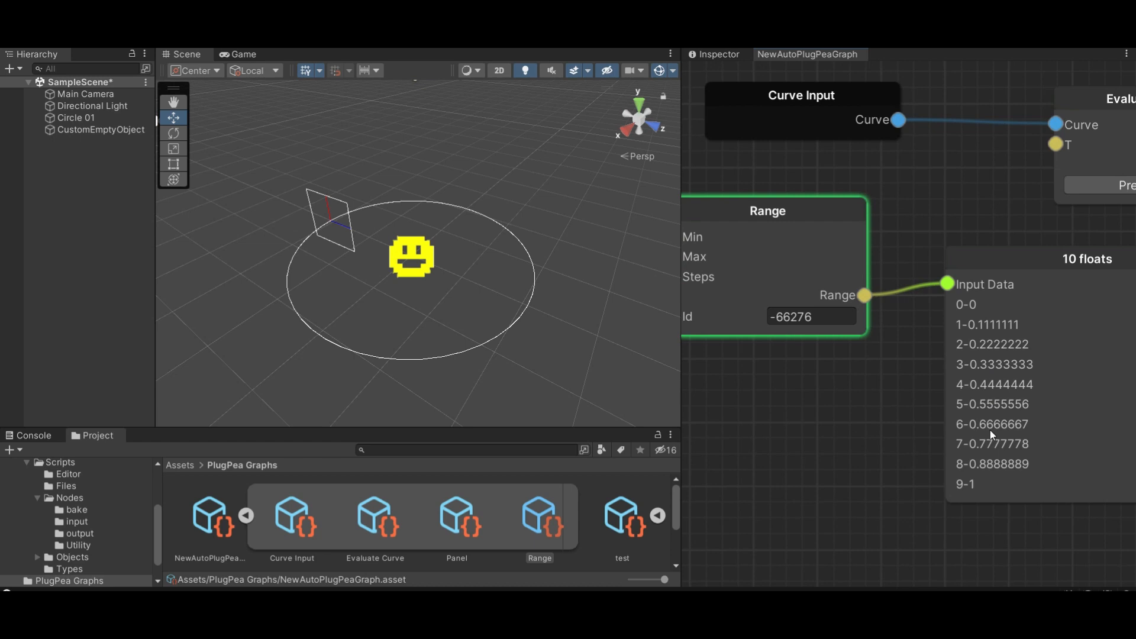
scroll(986, 498, down, 5)
scroll(1018, 349, up, 3)
click(956, 337)
key(Delete)
Step: Connect the Range node's Range output to the T input of Evaluate Curve
middle_drag(757, 407, 886, 396)
drag(866, 370, 1027, 239)
click(930, 378)
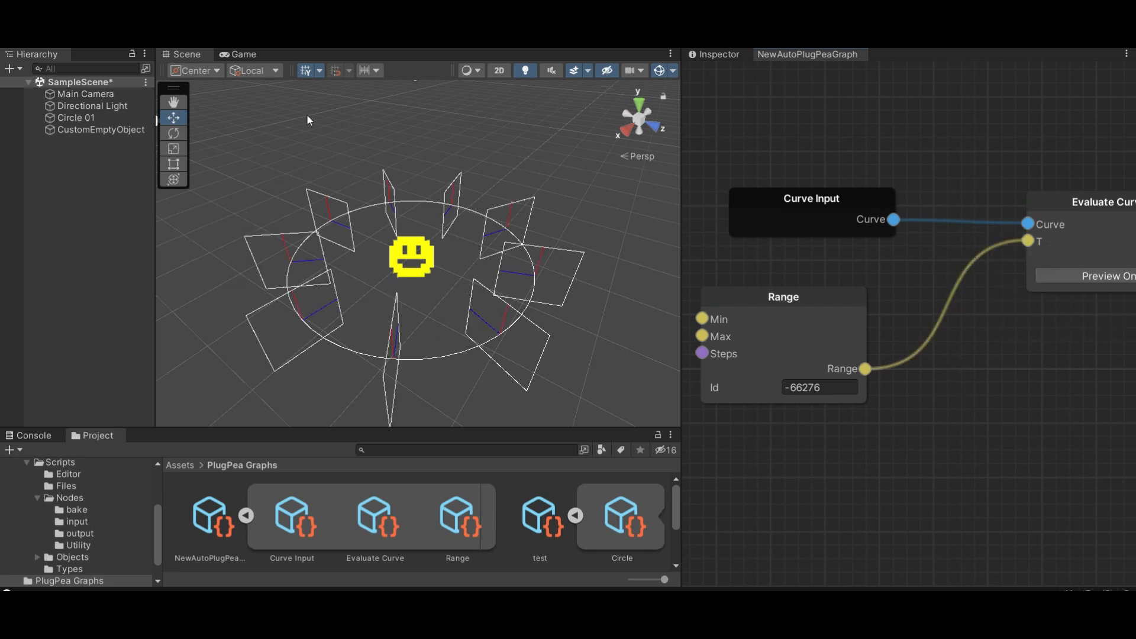
Step: Reduce the Plane Size of CustomEmptyObject further so the planes around the circle are drawn smaller
click(94, 129)
click(726, 54)
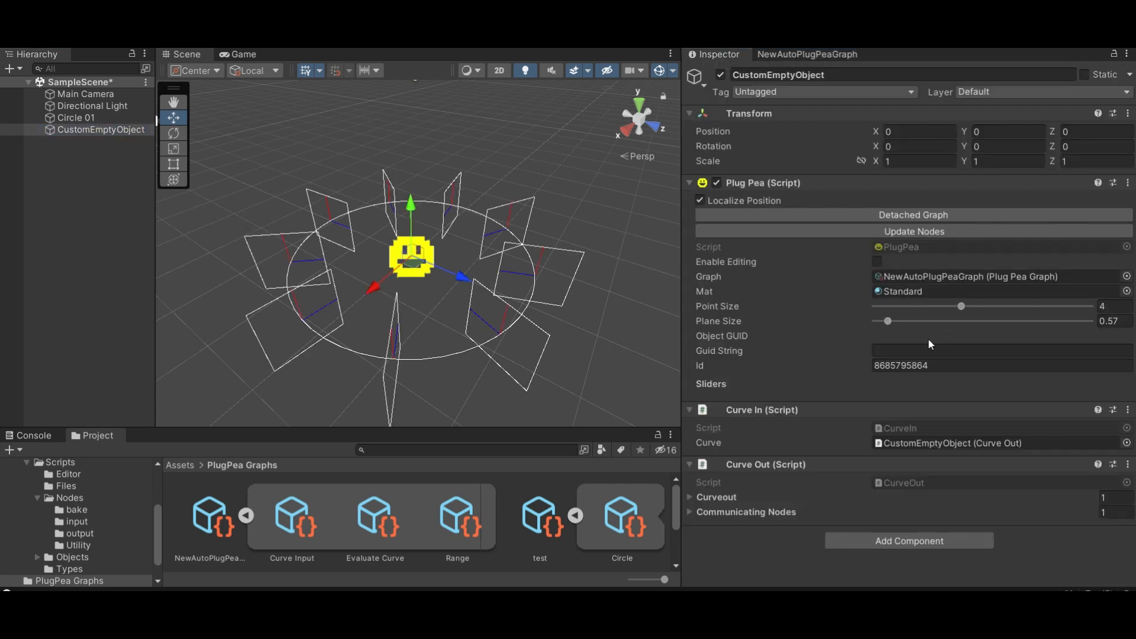
drag(891, 326, 885, 325)
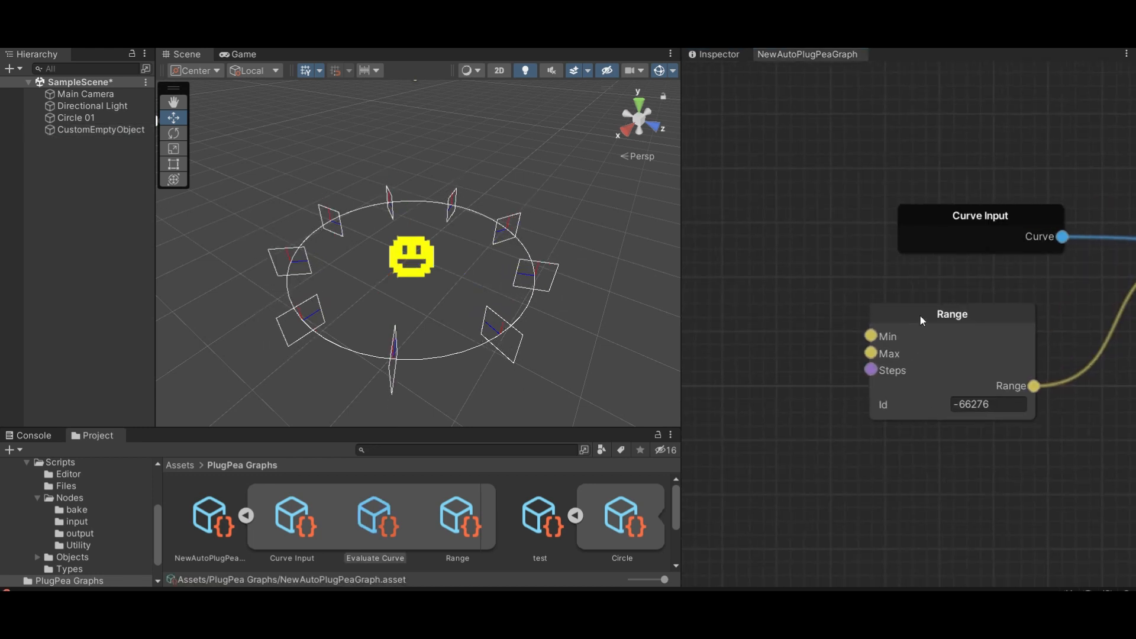
Step: Drive the Range node's Steps input with a new slider created at 4, and raise the slider to 9
drag(921, 320, 989, 320)
click(787, 388)
key(space)
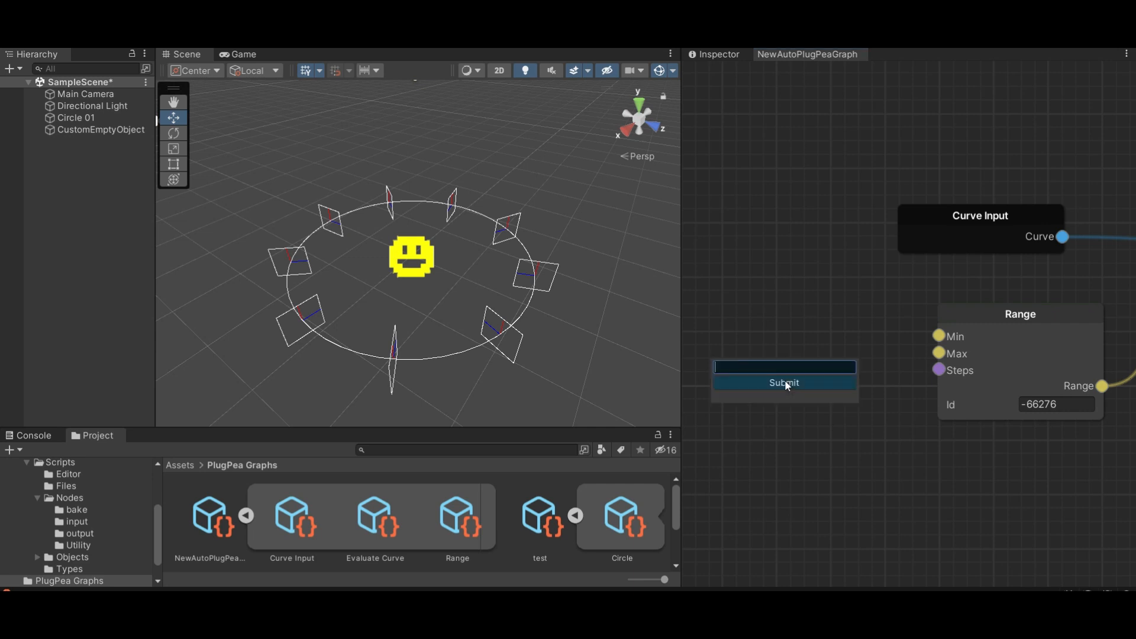
text(4)
click(790, 386)
drag(863, 419, 939, 370)
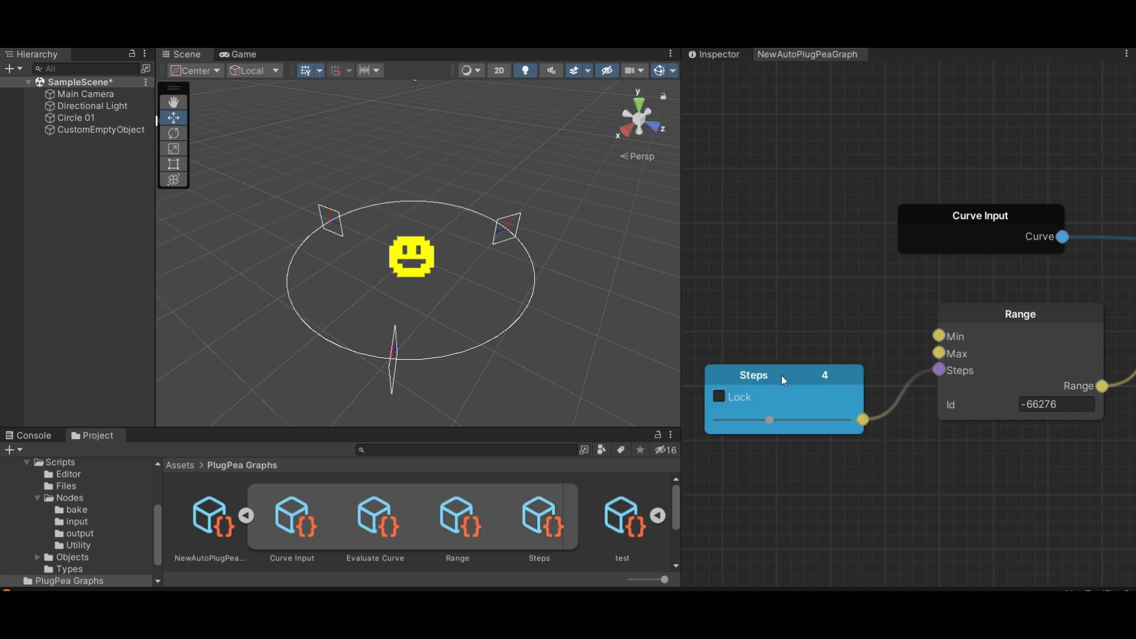
drag(779, 418, 845, 420)
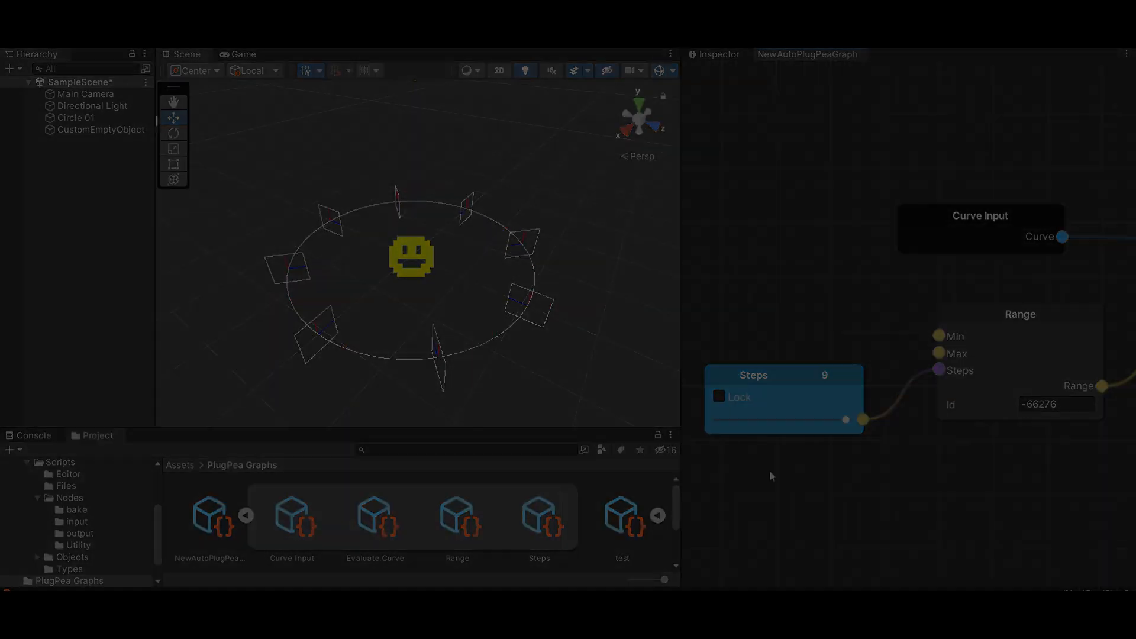